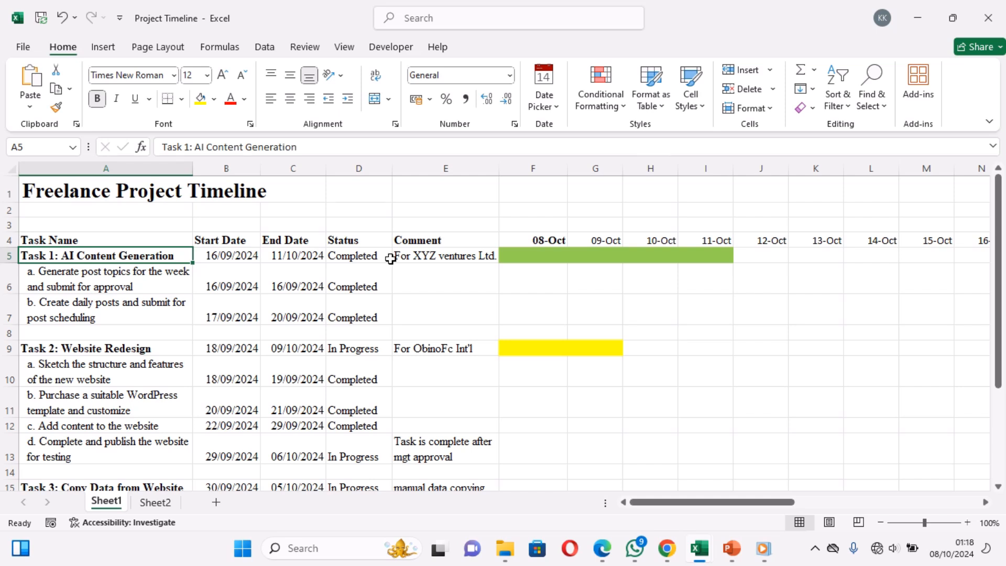
Change the Task 1: AI Content Generation start date in B5 to 16/10/2024
click(245, 257)
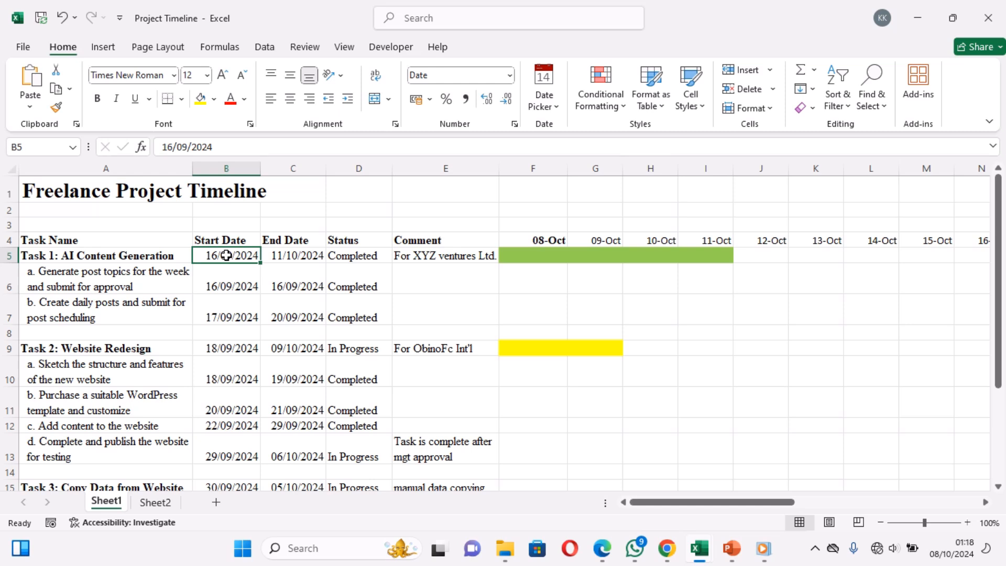
double_click(226, 255)
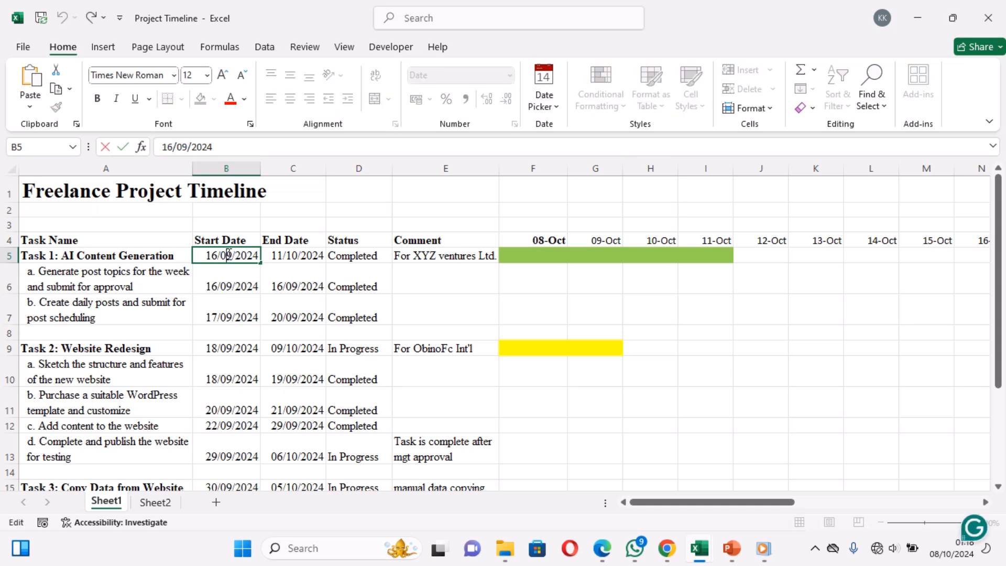
key(BackSpace)
key(Delete)
text(10)
key(Return)
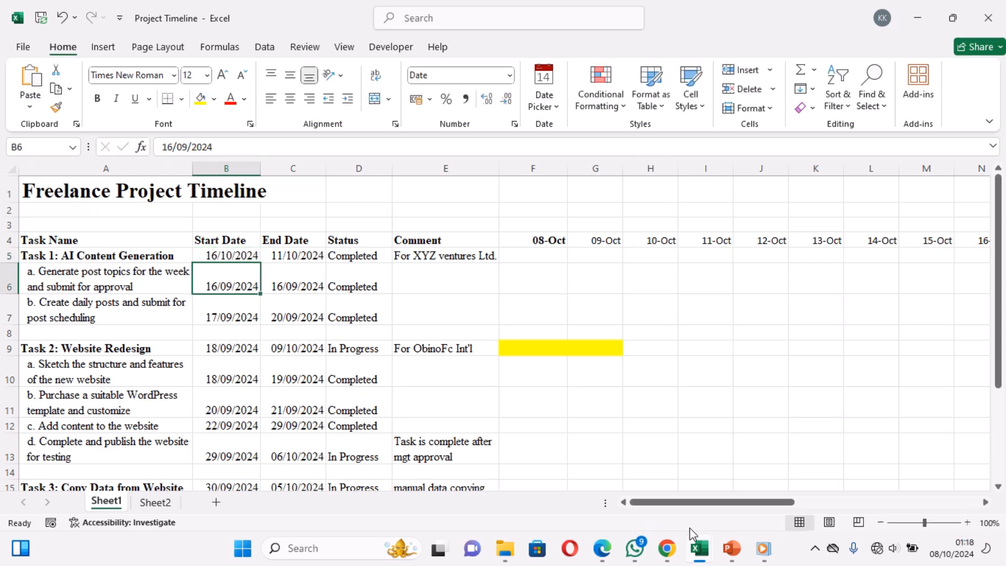
Switch to the Project Timeline Template workbook to view the finished timeline layout
mouse_move(698, 548)
click(731, 497)
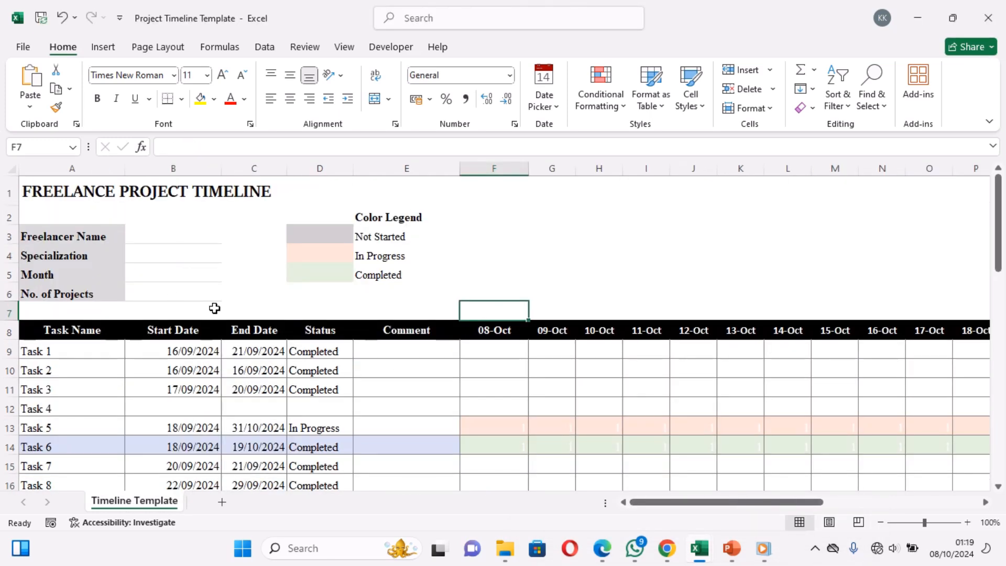
click(527, 424)
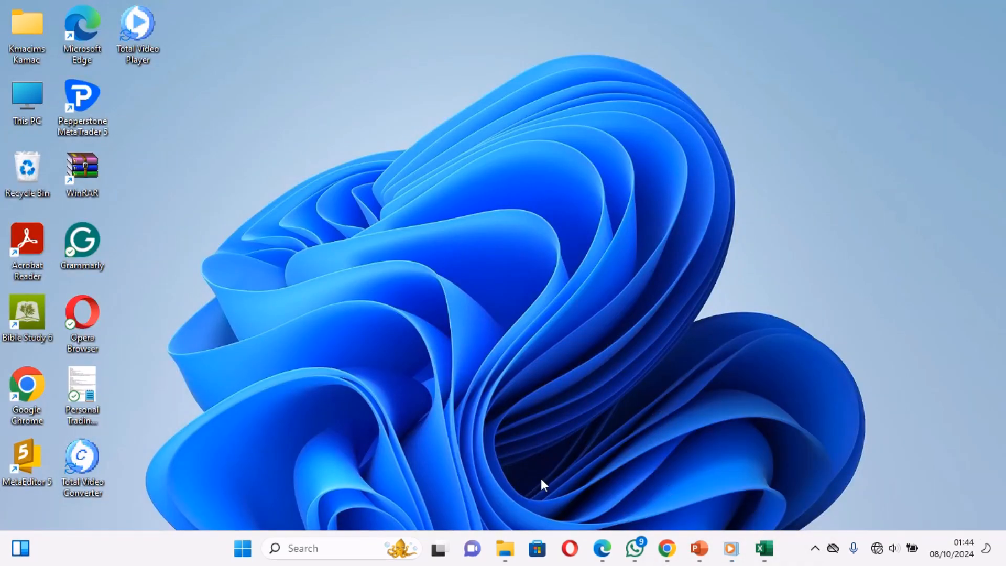
Bring up the Project Timeline Template workbook from the desktop and add a new blank worksheet to it
click(243, 549)
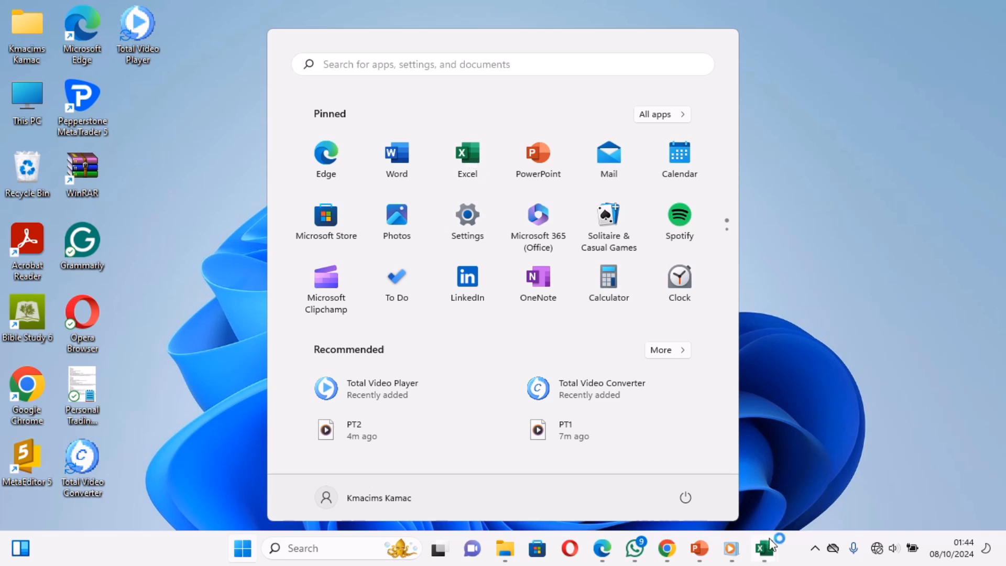
mouse_move(768, 549)
mouse_move(714, 499)
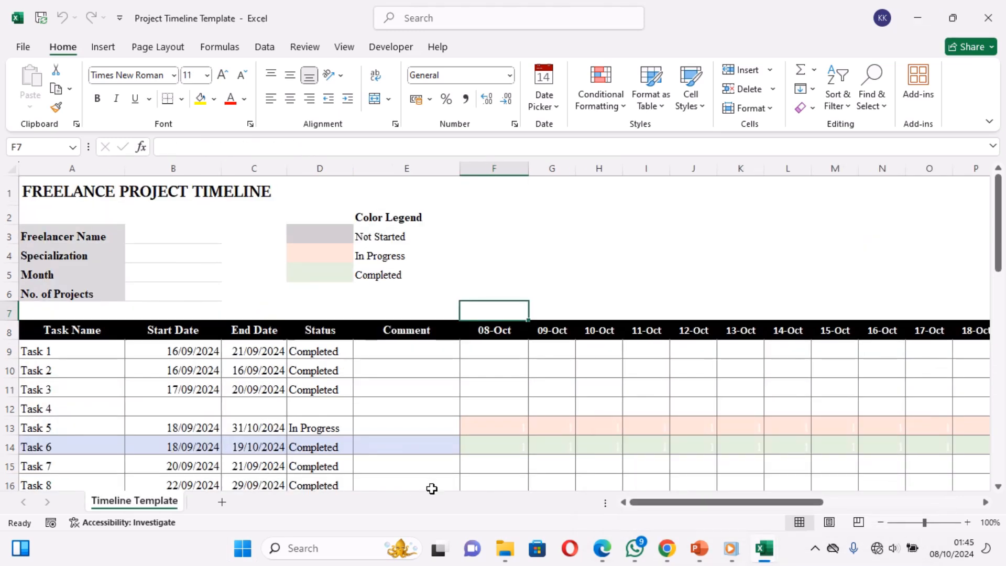
click(222, 503)
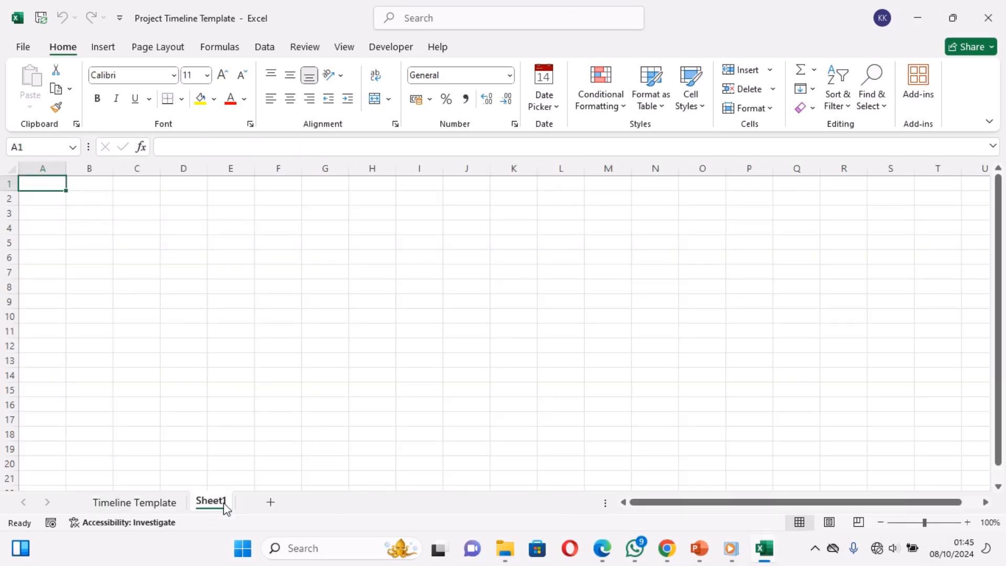
Copy the FREELANCE PROJECT TIMELINE title from A1 of Timeline Template into A1 of Sheet1
click(148, 500)
click(54, 192)
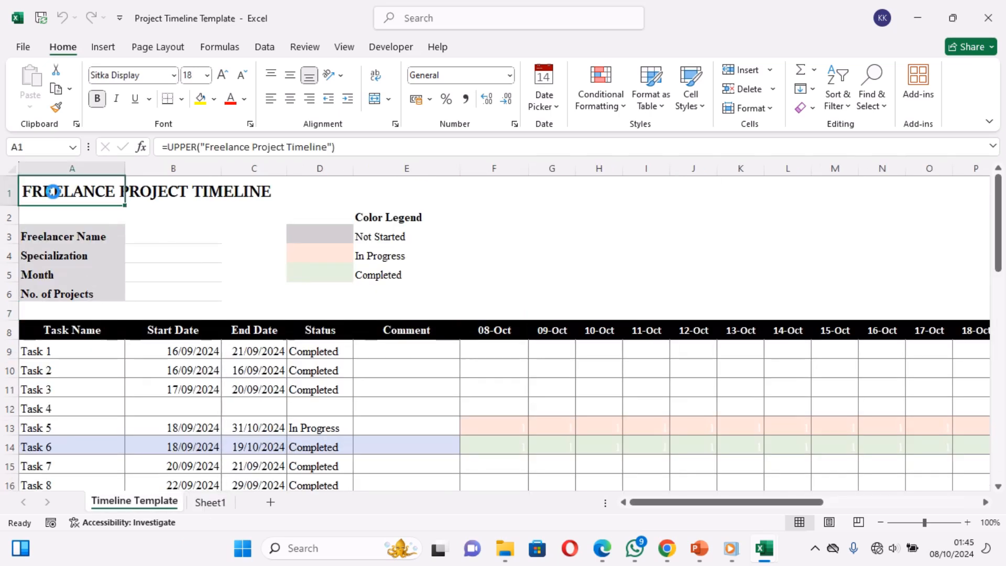
key(ctrl+c)
click(207, 502)
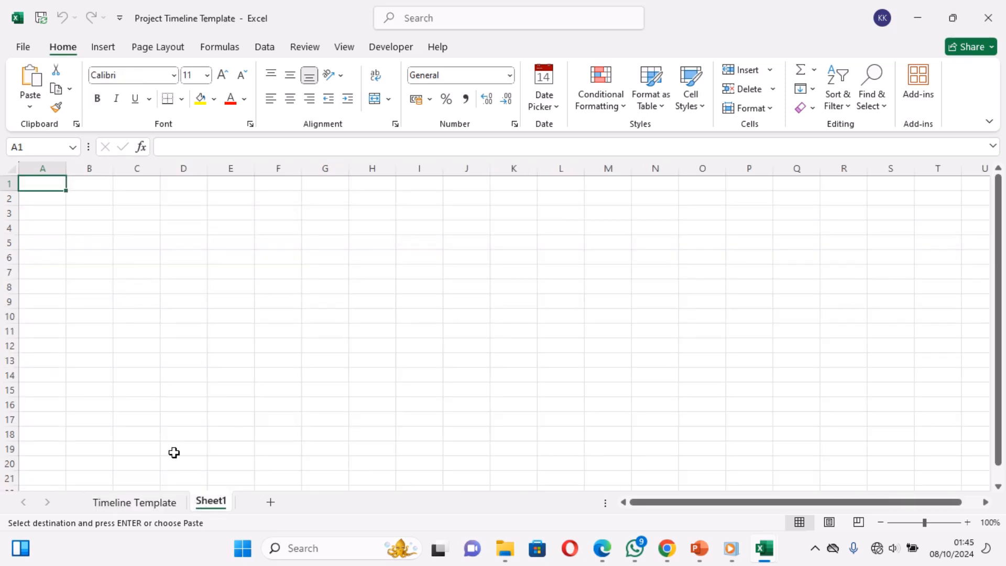
key(ctrl+v)
Copy the freelancer details block A3:B6 from Timeline Template into A3 of Sheet1 and widen column A to fit the labels
click(47, 210)
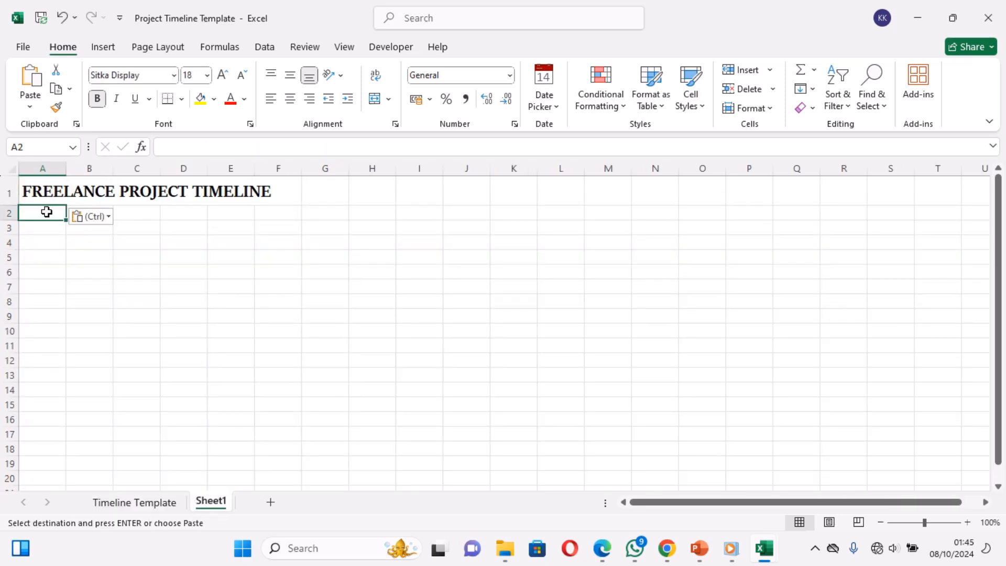
click(51, 230)
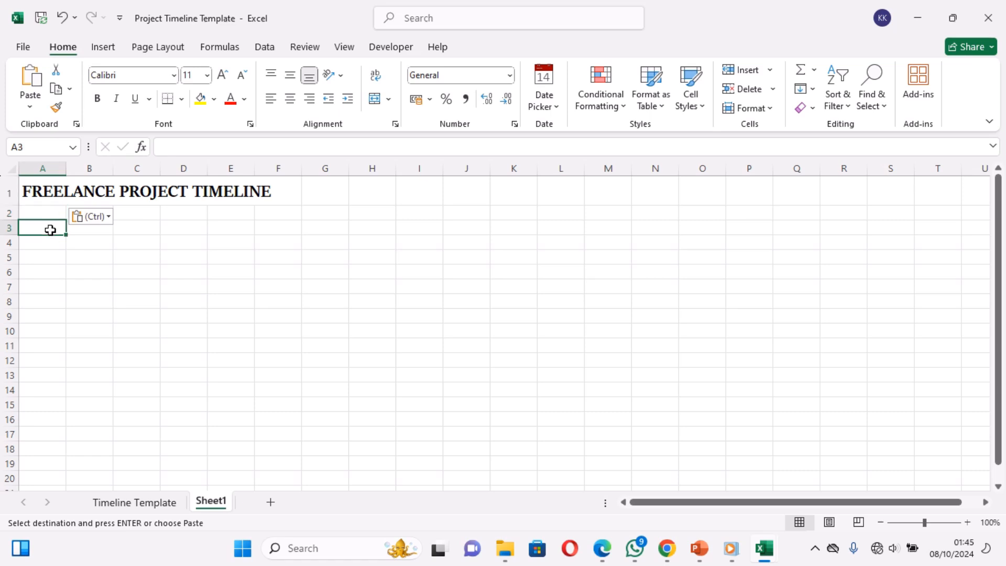
click(160, 503)
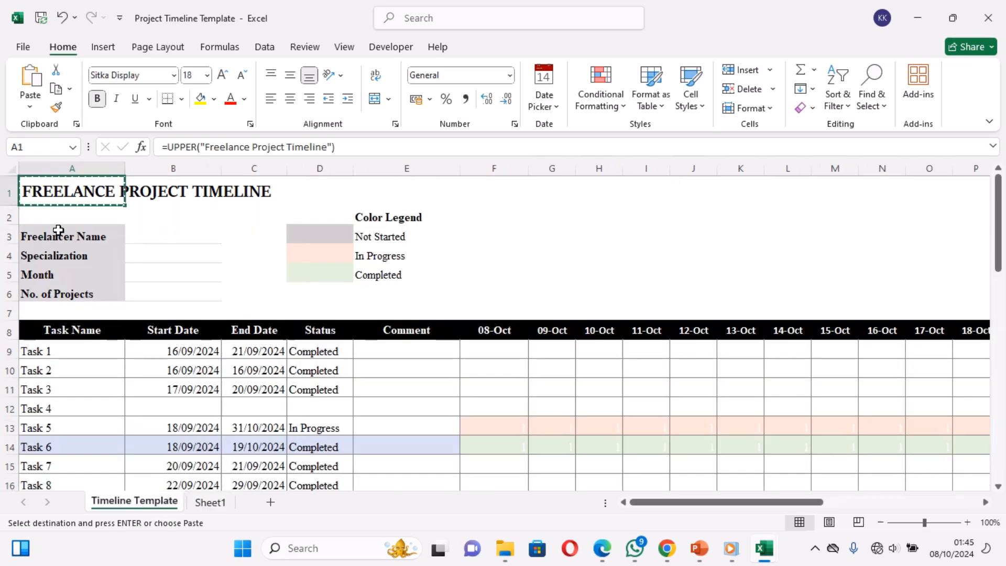
drag(46, 237, 141, 294)
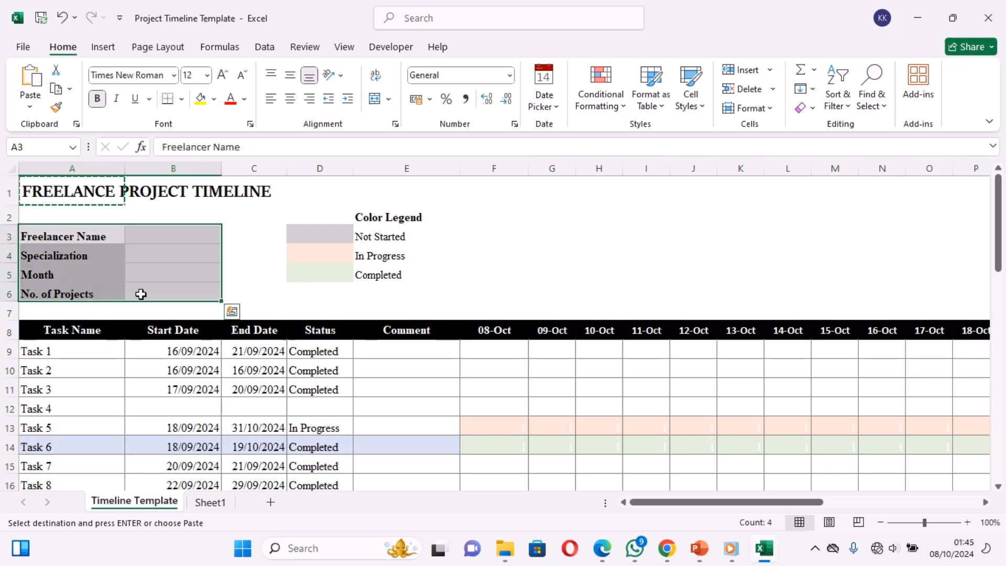
key(ctrl+c)
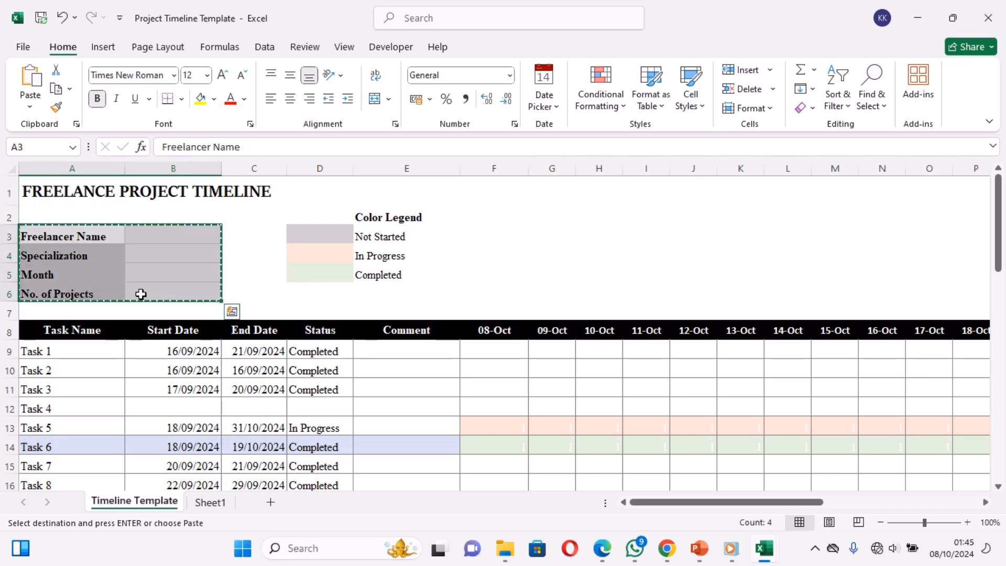
click(218, 501)
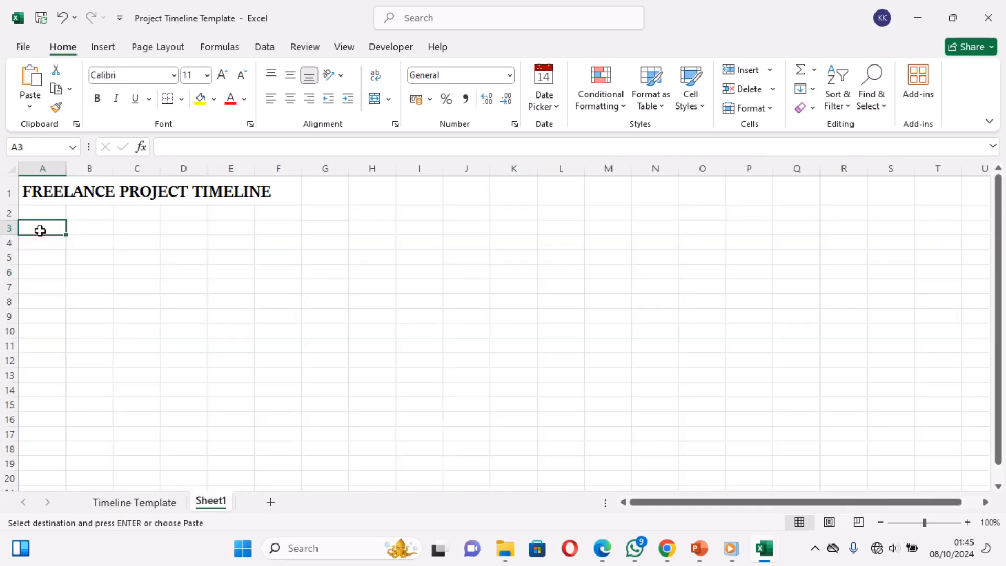
key(ctrl+v)
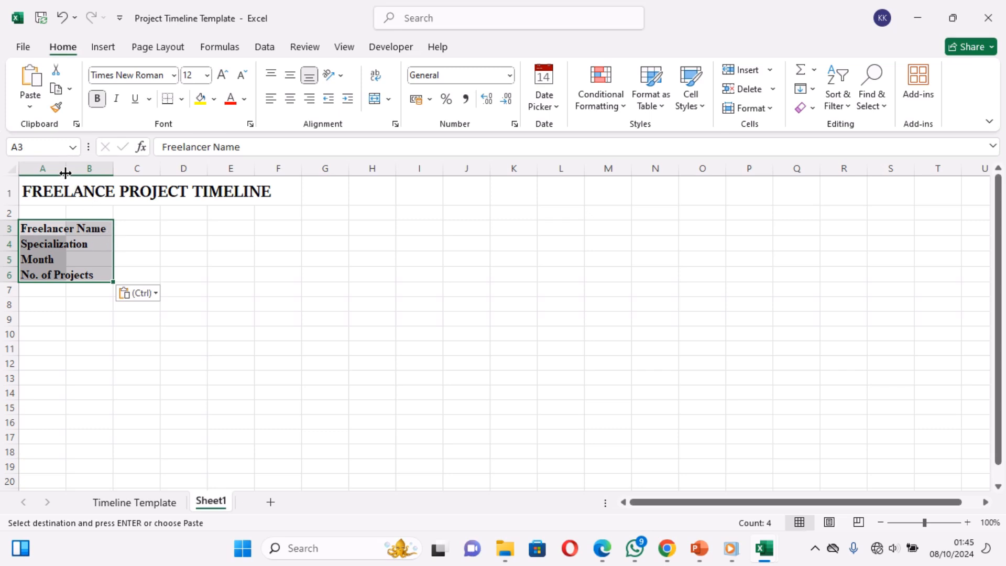
drag(65, 173, 113, 176)
click(118, 226)
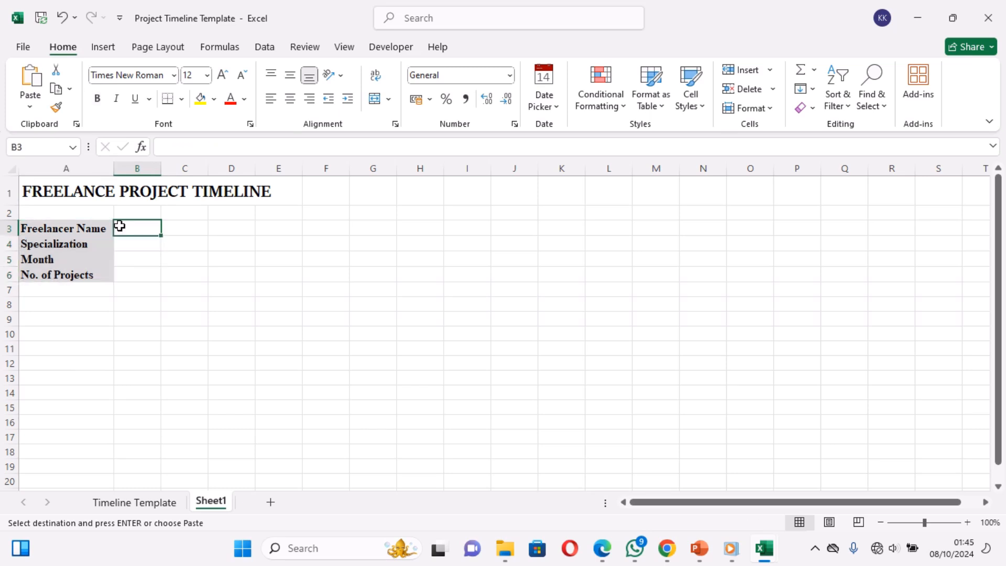
click(84, 230)
double_click(60, 229)
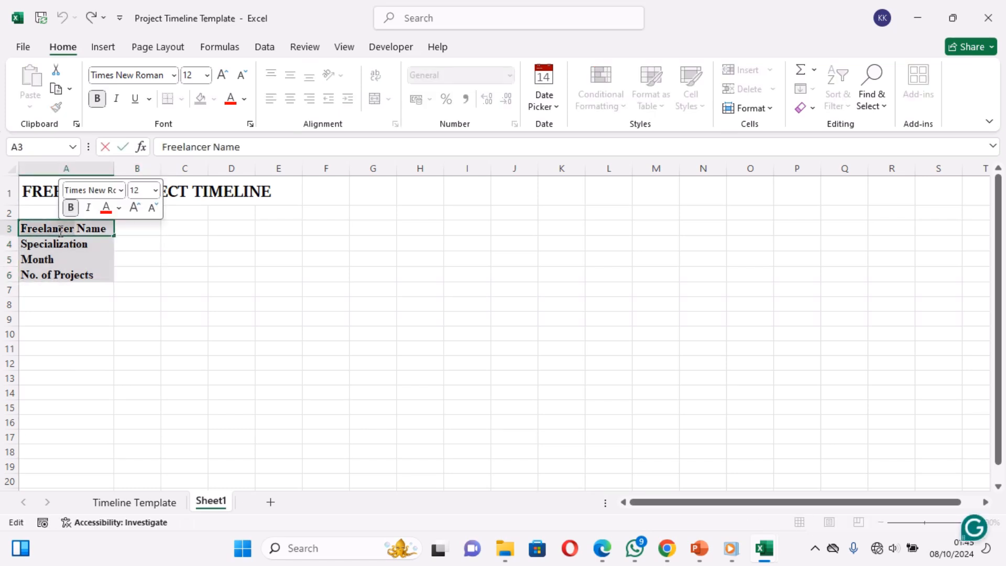
key(Home)
text(mAN)
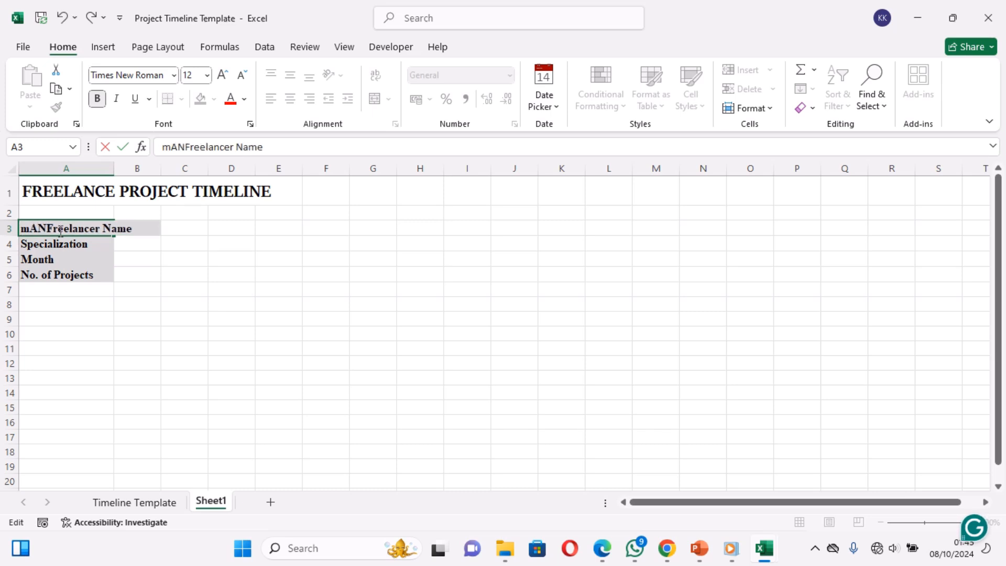
text(AGER)
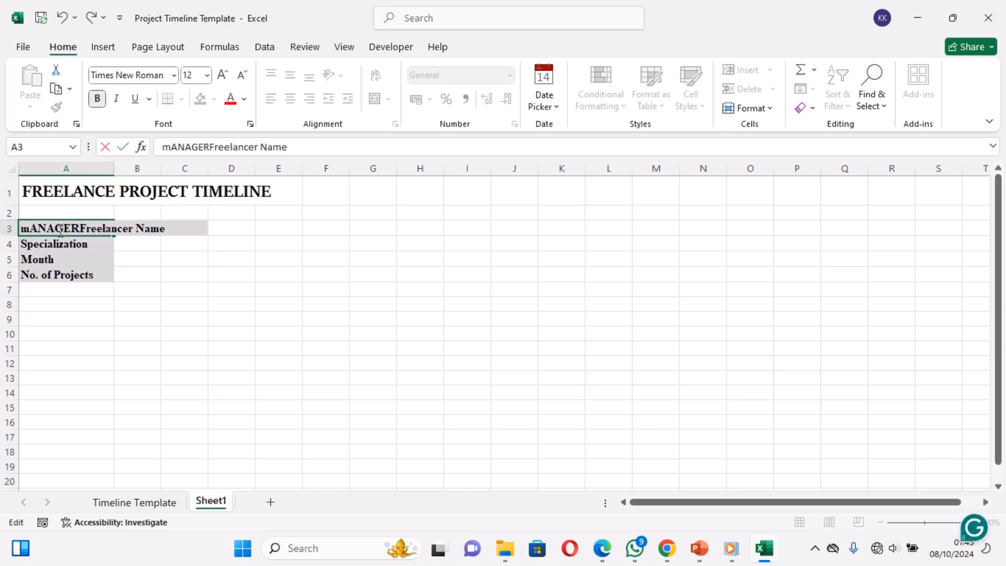
key(BackSpace)
key(BackSpace)
key(BackSpace)
key(BackSpace)
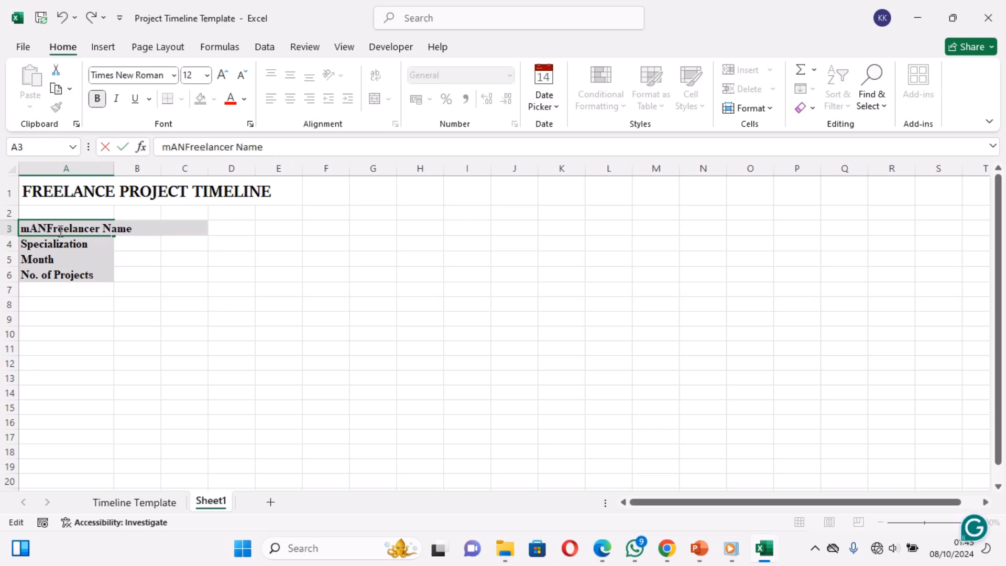
key(BackSpace)
key(BackSpace)
key(BackSpace)
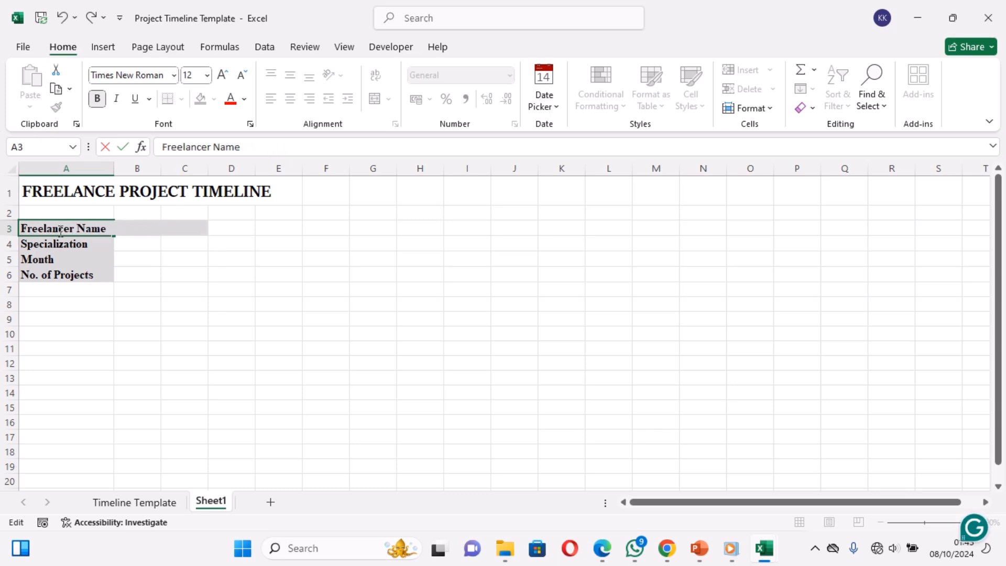
click(136, 252)
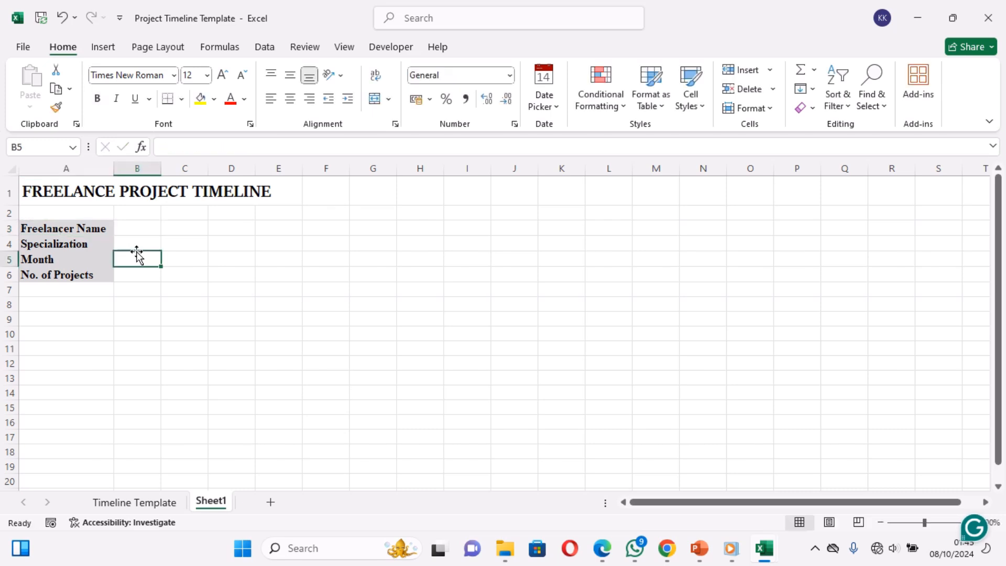
Copy the header row from Task Name to Comment (A8:E8) of Timeline Template into A8 of Sheet1
click(71, 305)
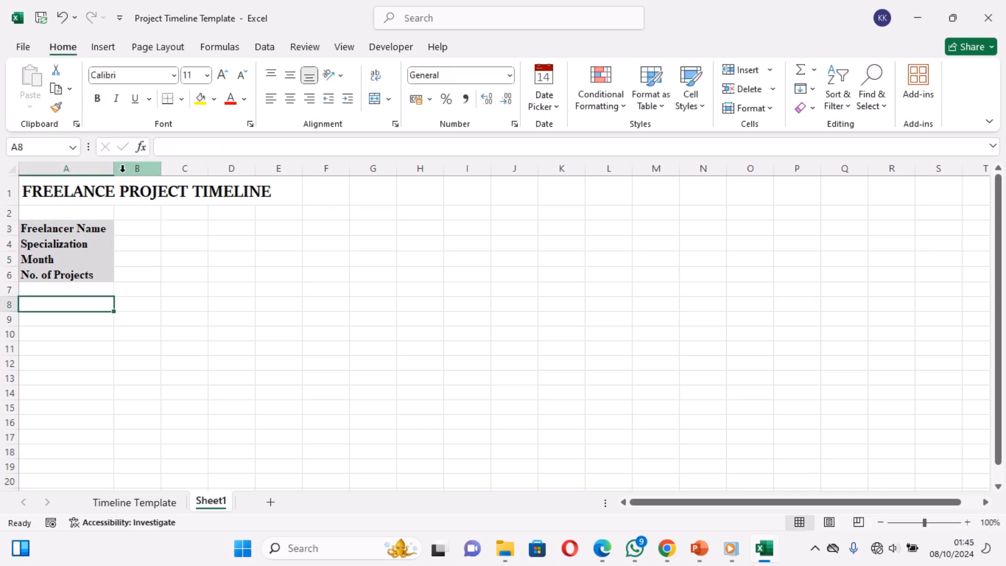
click(152, 506)
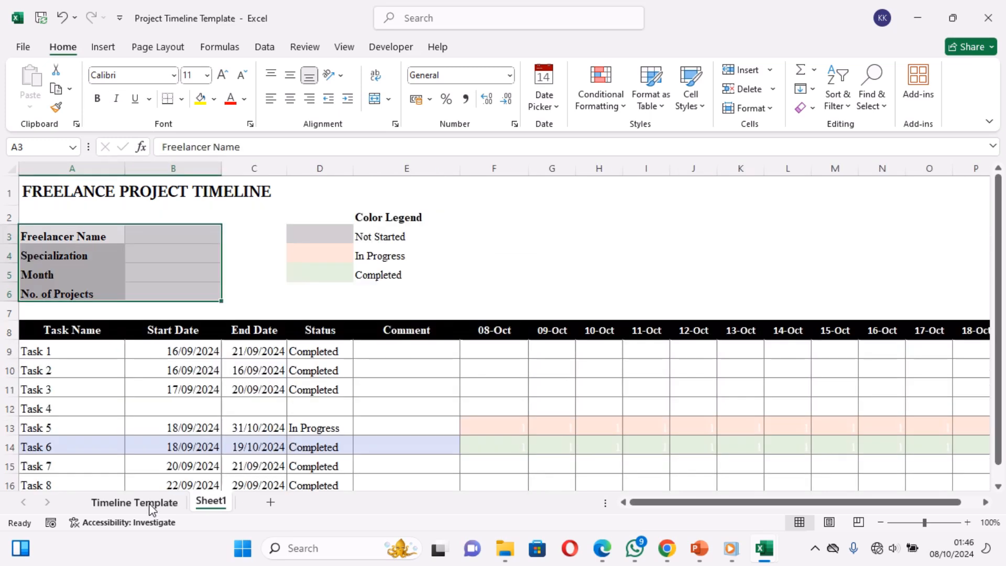
click(71, 331)
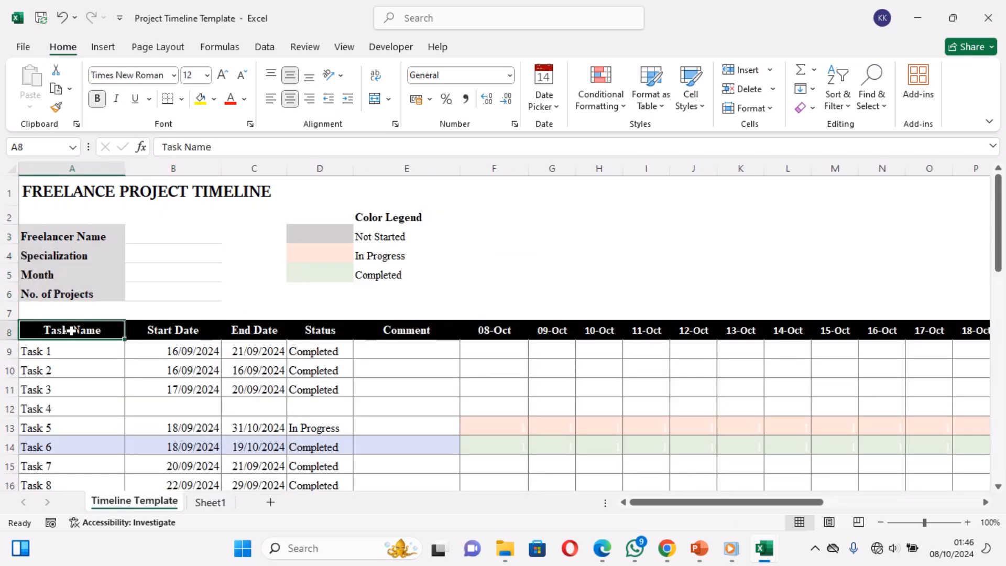
drag(71, 331, 420, 334)
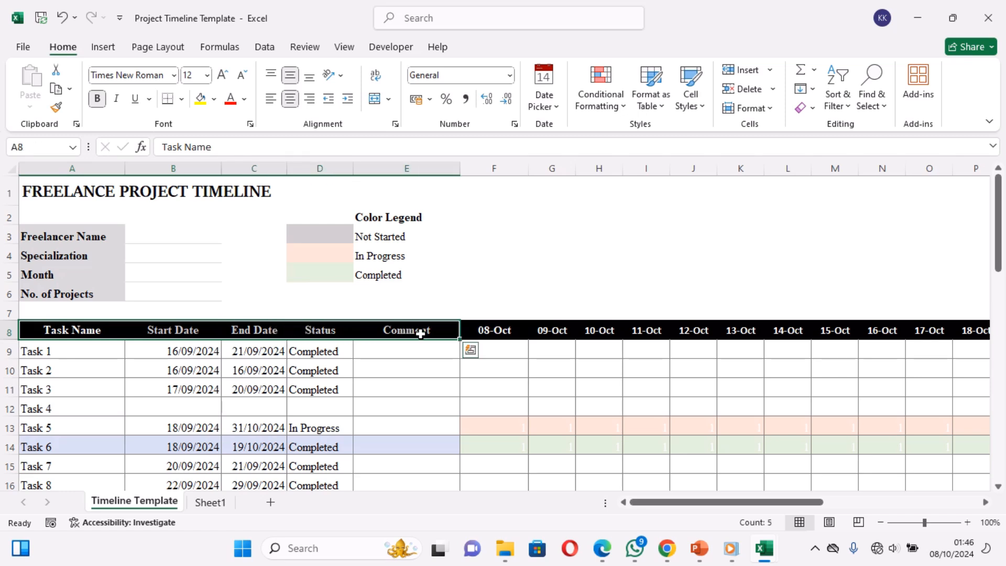
key(ctrl+c)
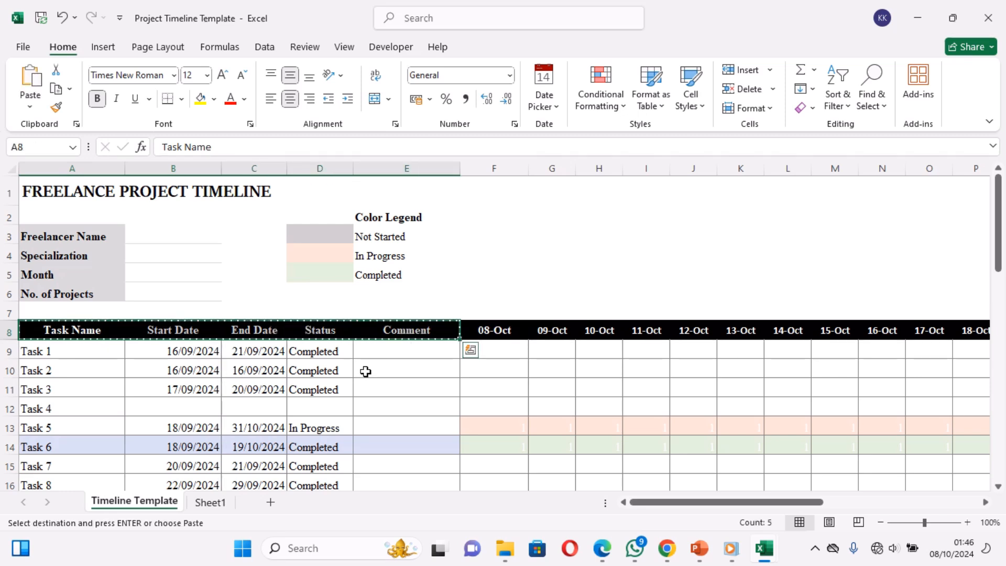
click(210, 502)
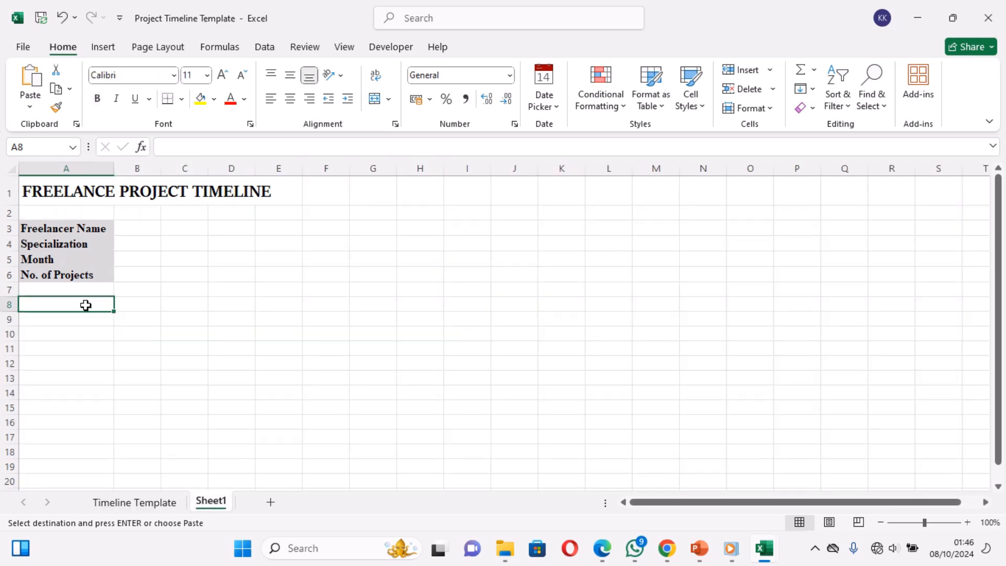
key(ctrl+v)
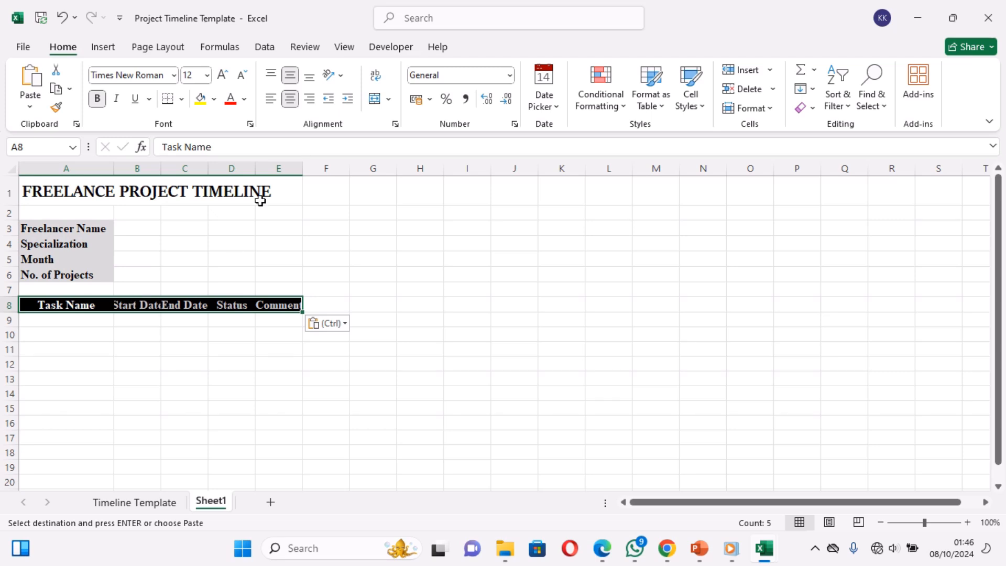
Set the header of the task table's last column, in E8 of Sheet1, to Duration
click(275, 303)
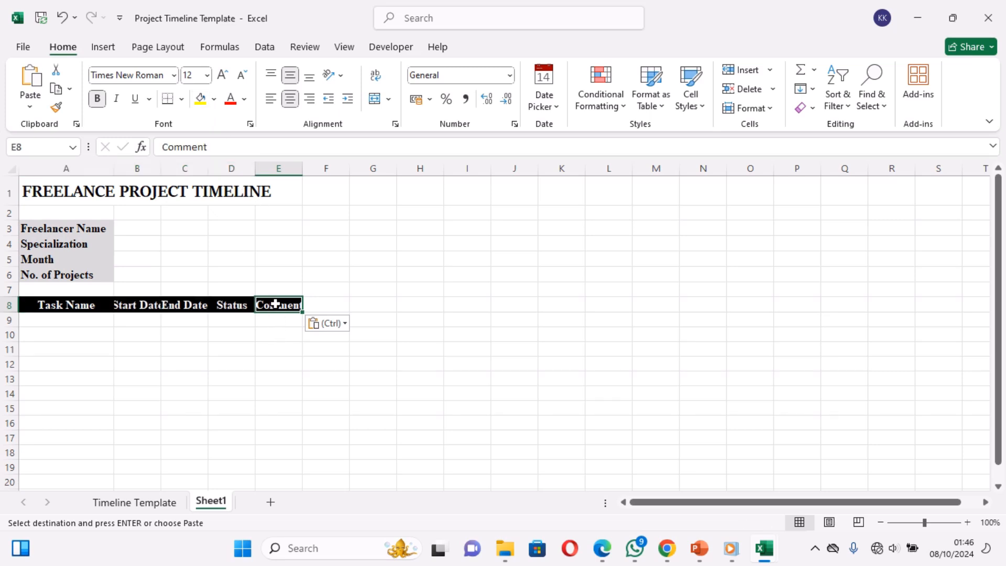
text(dURATION)
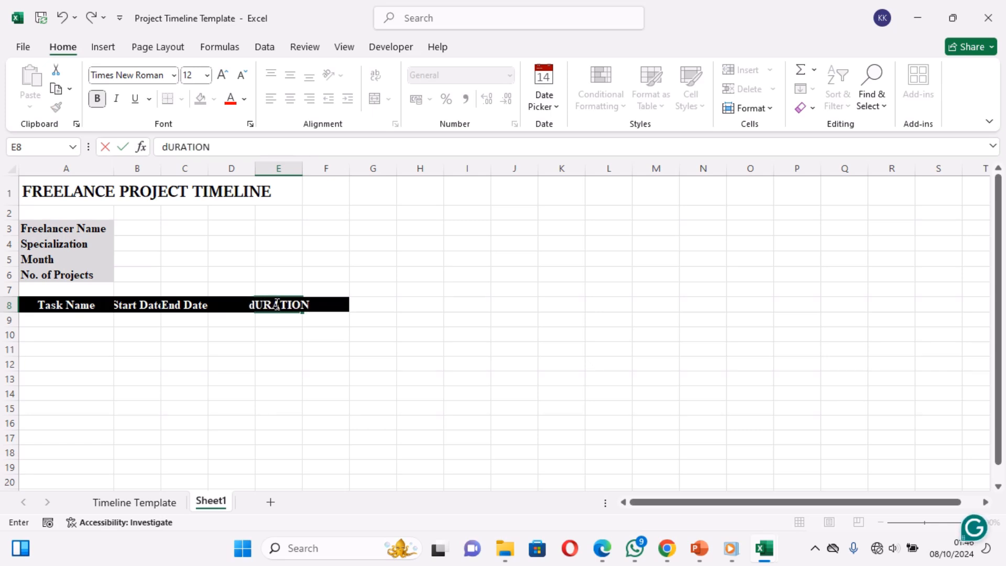
key(BackSpace)
key(BackSpace)
key(BackSpace)
key(BackSpace)
key(BackSpace)
key(BackSpace)
key(BackSpace)
key(BackSpace)
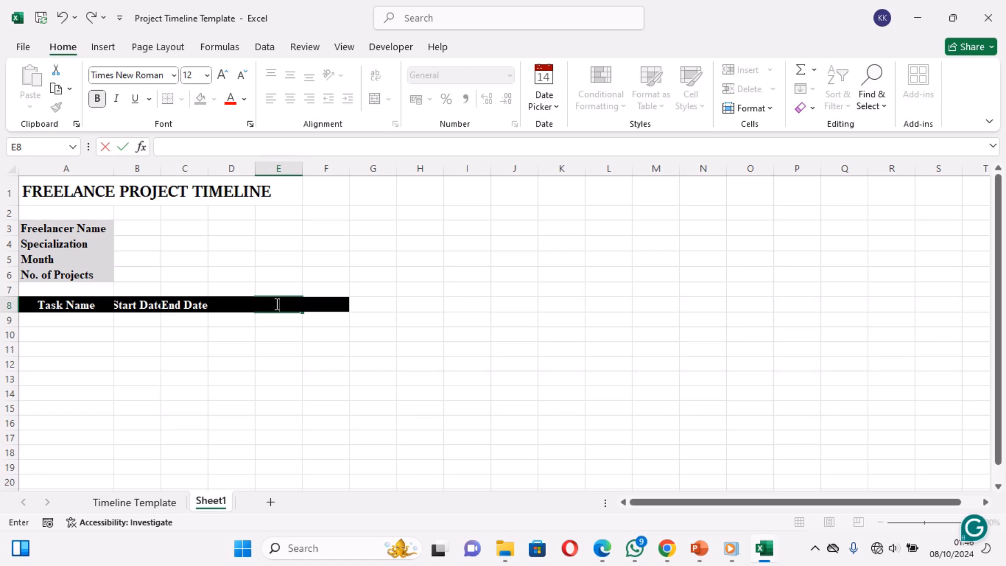
text(Diration)
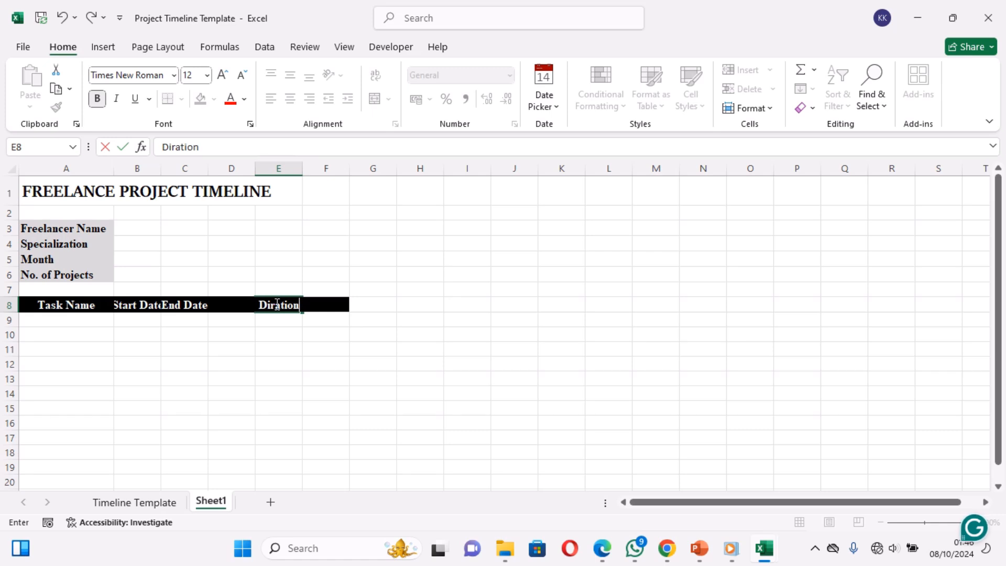
key(Return)
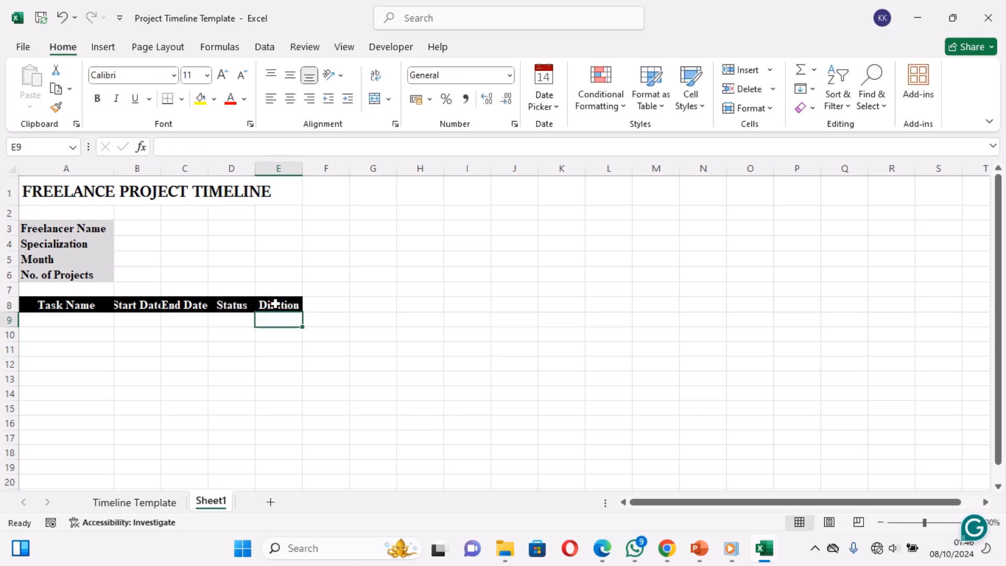
Copy the task list A5:A14 from Sheet1 of the Project Timeline workbook into A9 of the template's Sheet1 and wrap the text in A9
click(78, 323)
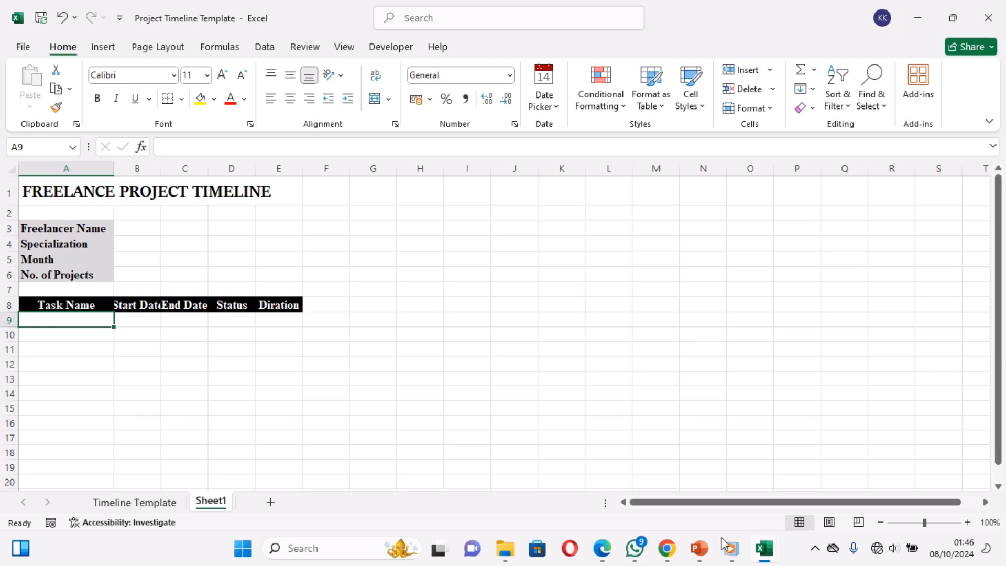
mouse_move(755, 559)
click(786, 493)
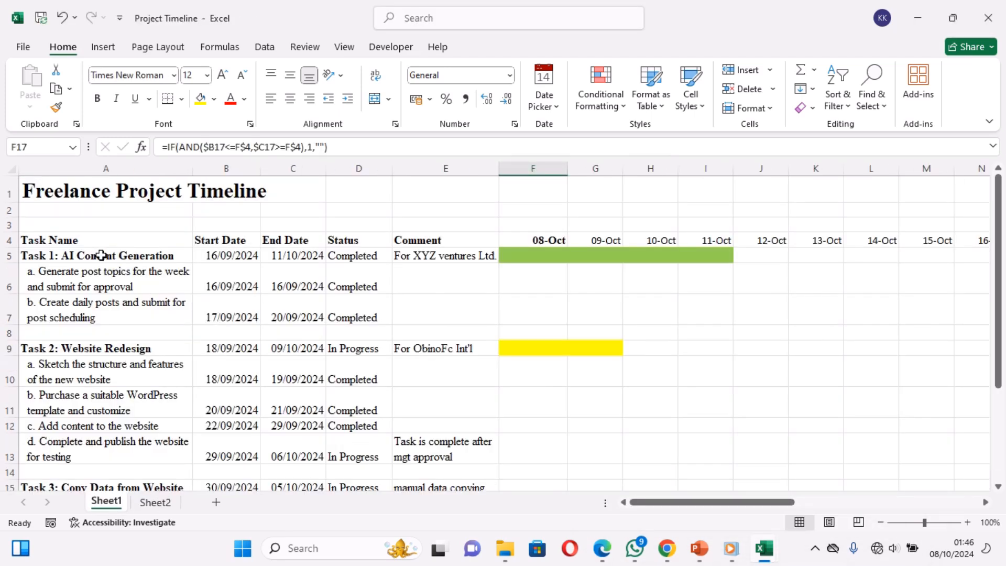
drag(101, 255, 122, 468)
key(ctrl+c)
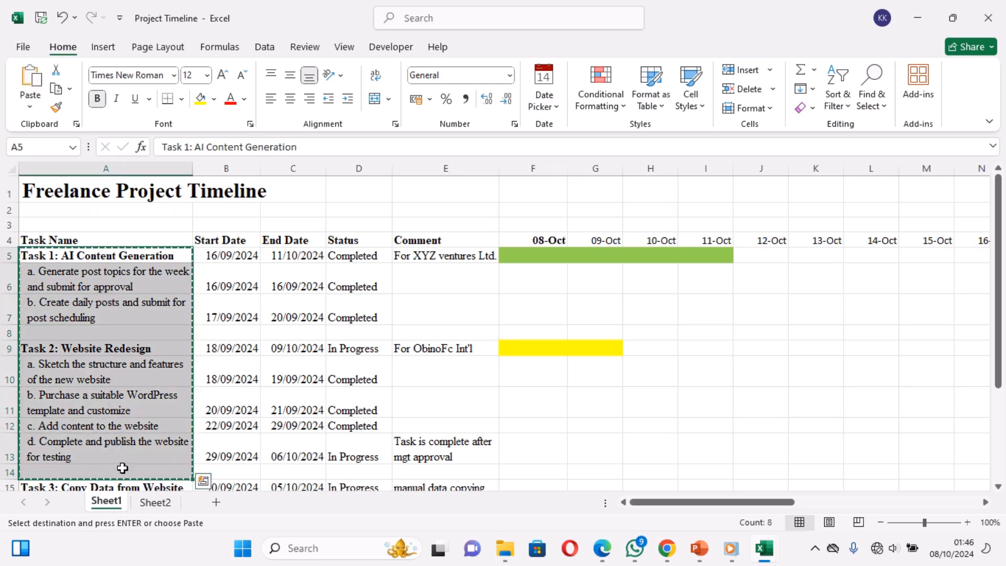
key(ctrl+q)
mouse_move(766, 549)
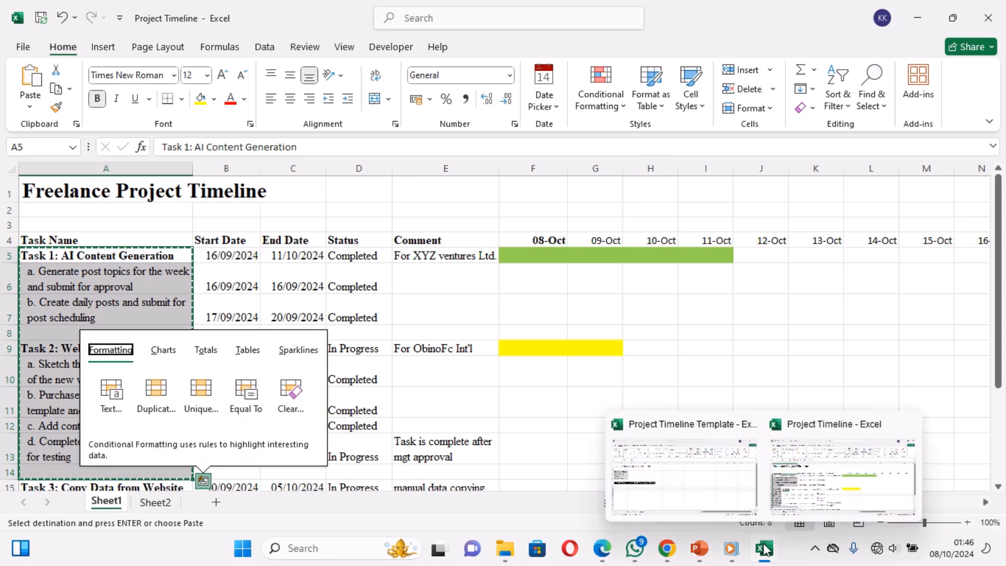
click(703, 496)
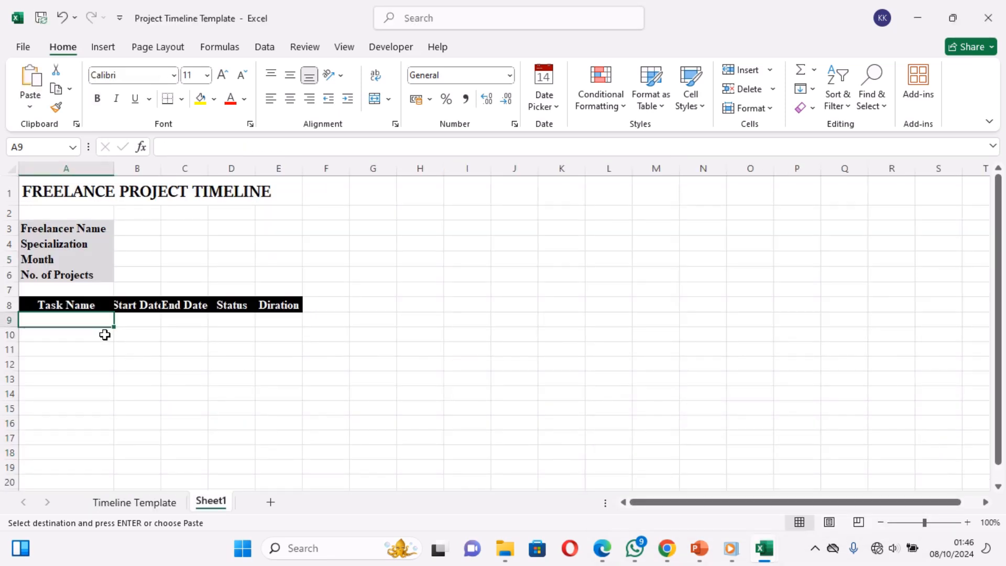
key(ctrl+v)
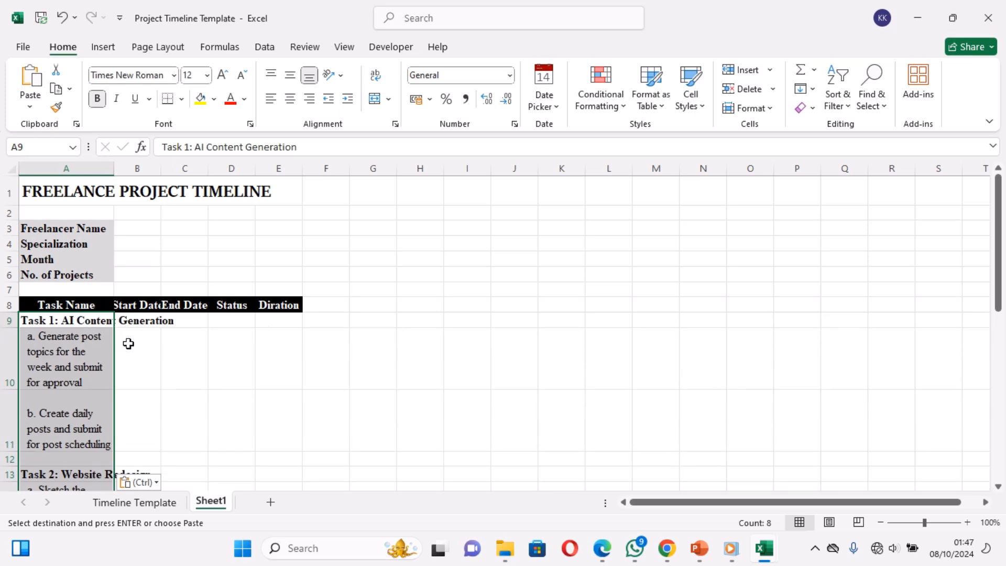
click(93, 322)
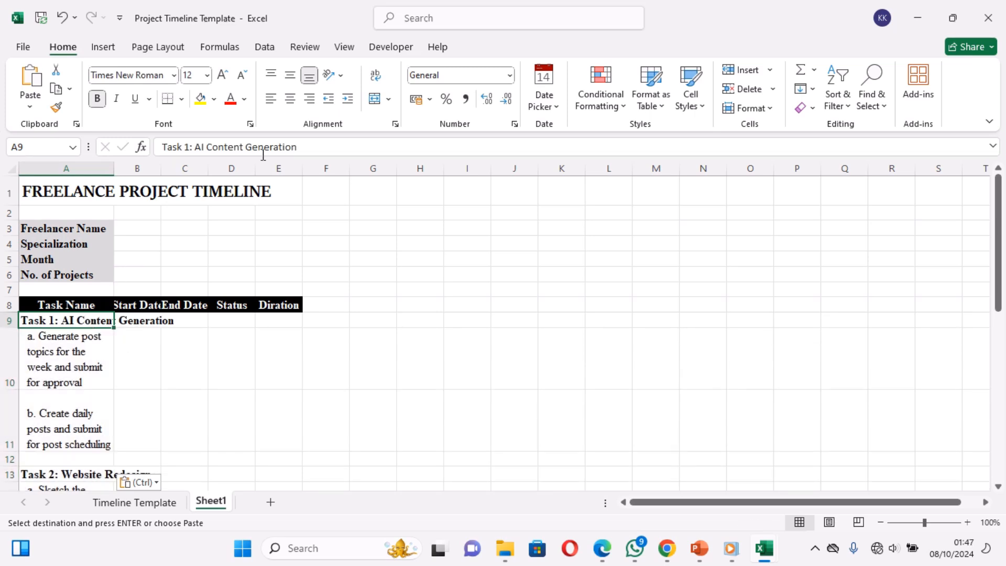
click(377, 79)
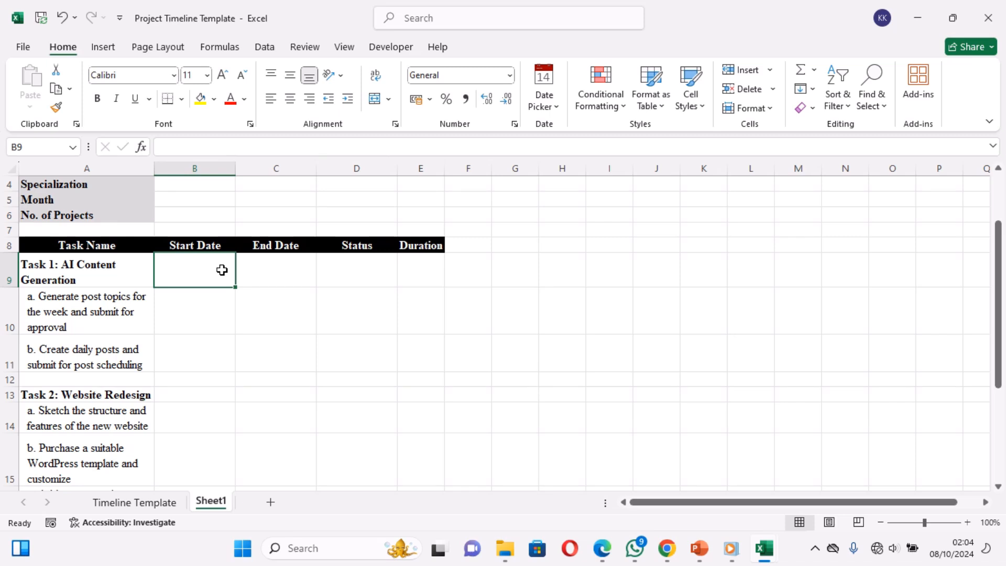
click(269, 273)
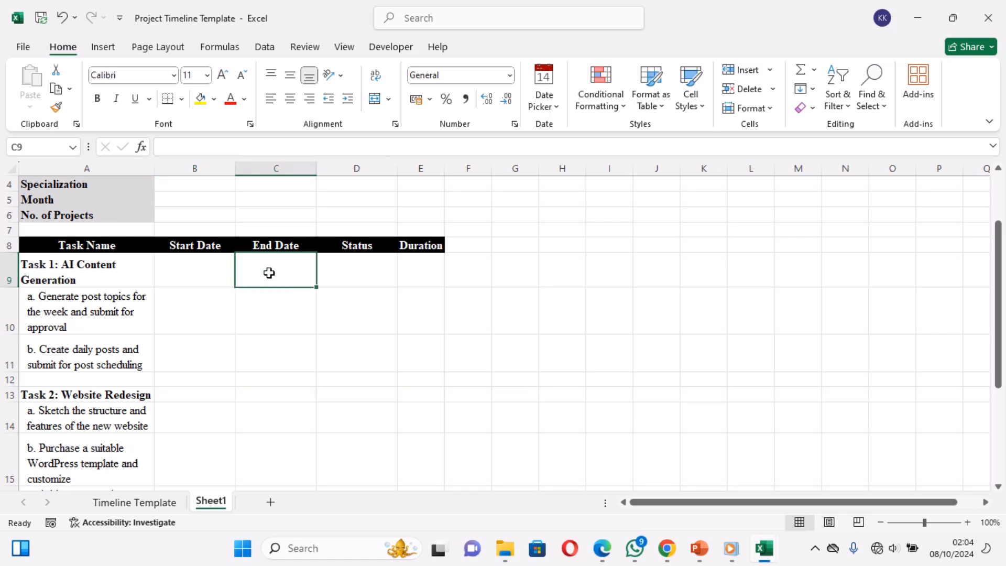
click(203, 277)
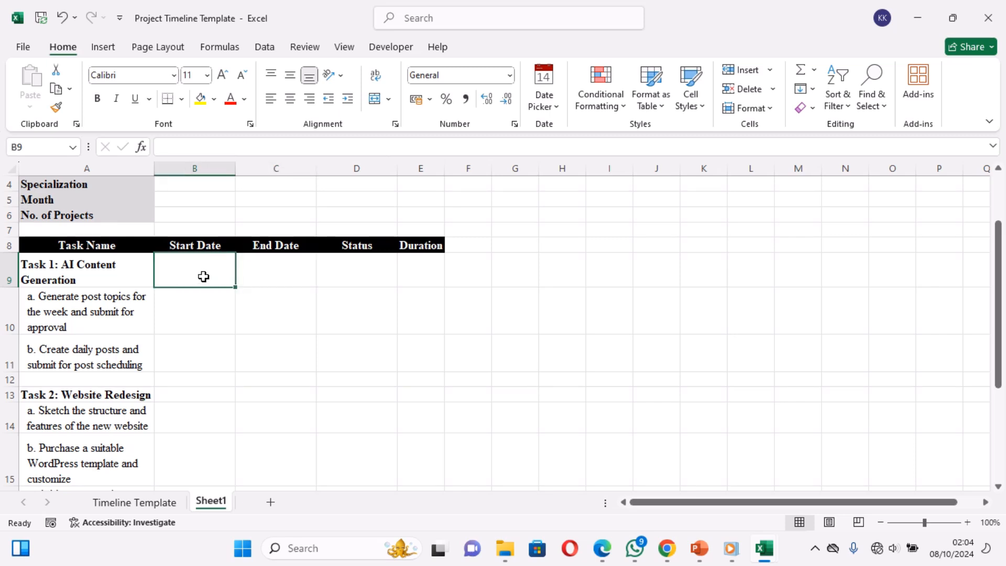
click(201, 317)
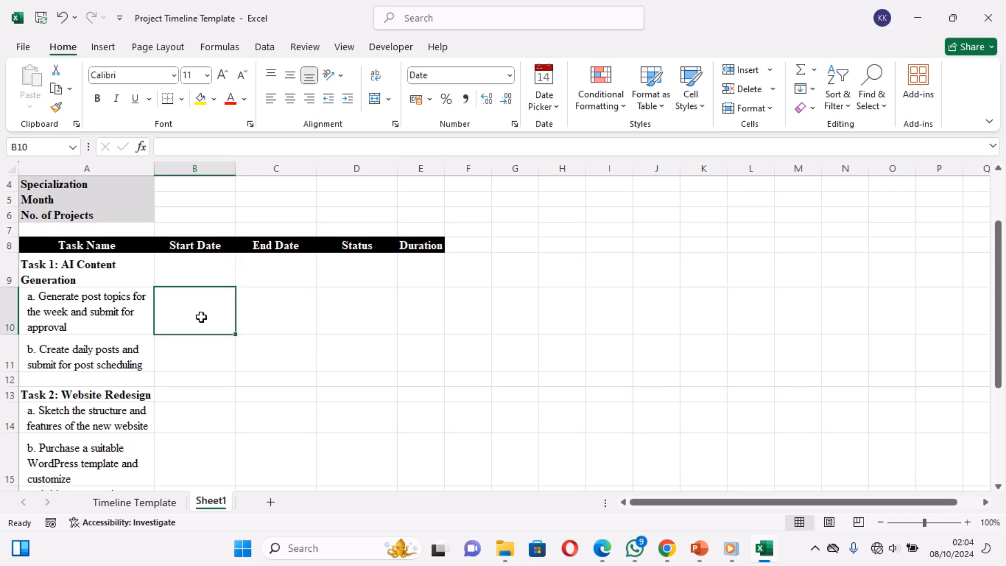
click(254, 312)
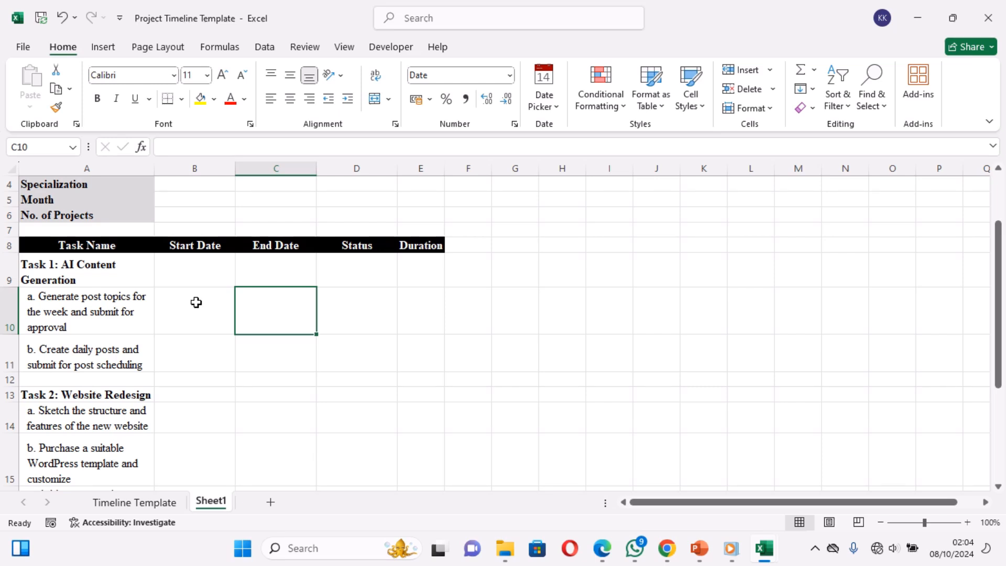
click(202, 465)
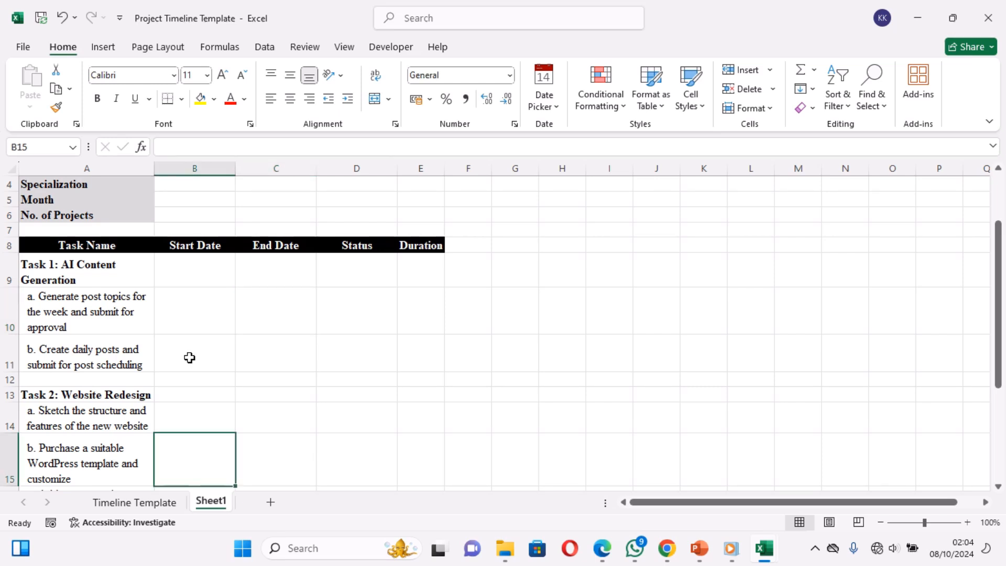
Enter =TODAY() in B10 as the start date of the post topics subtask
click(192, 292)
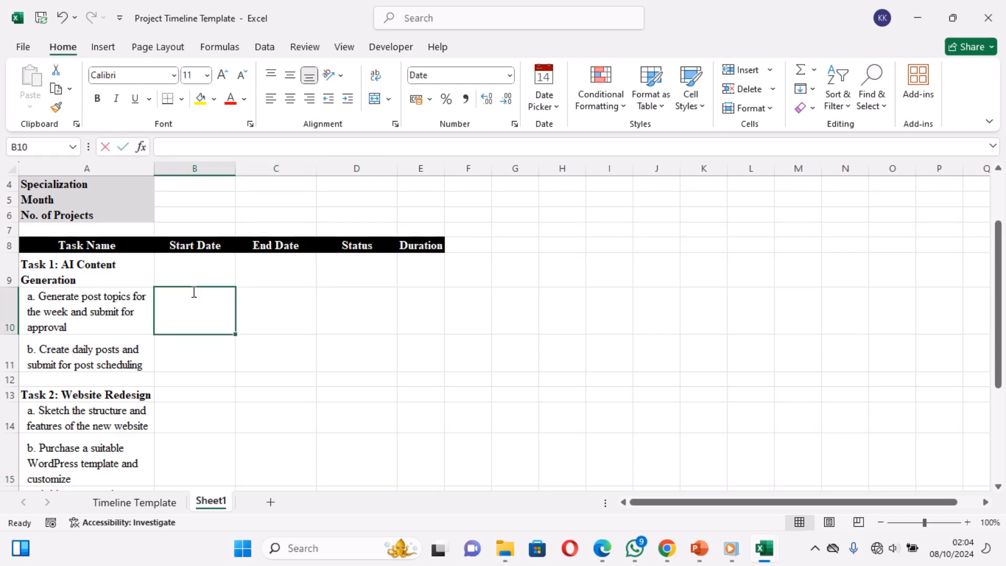
text(=To)
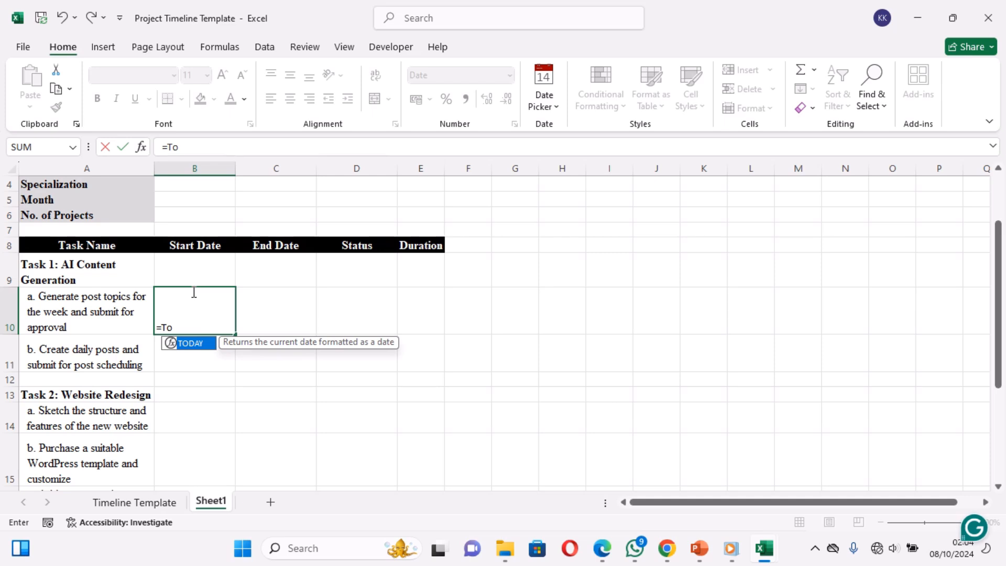
text(d)
key(Tab)
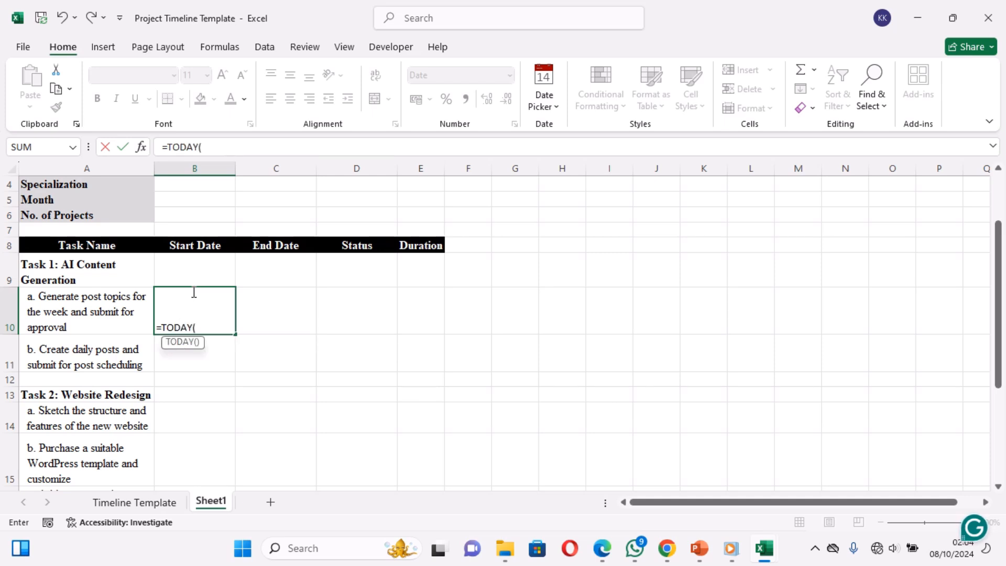
text())
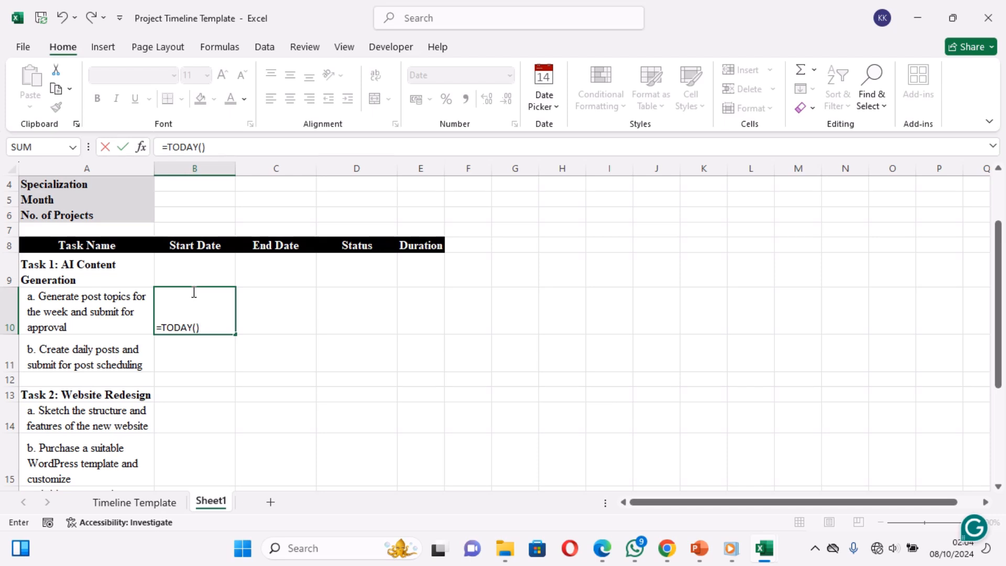
key(Return)
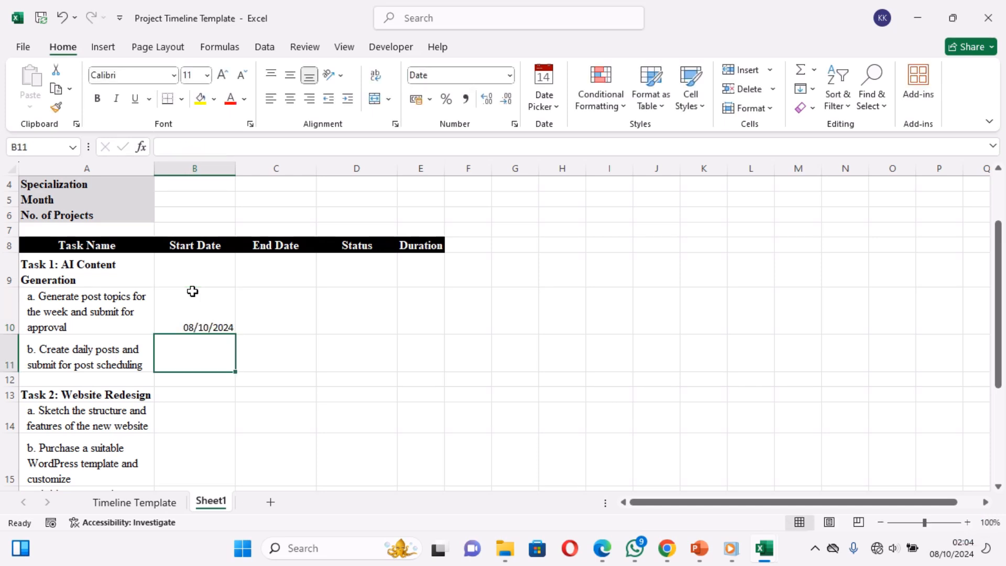
Enter =TODAY()+3 in B11 as the start date of the daily posts subtask
text(=)
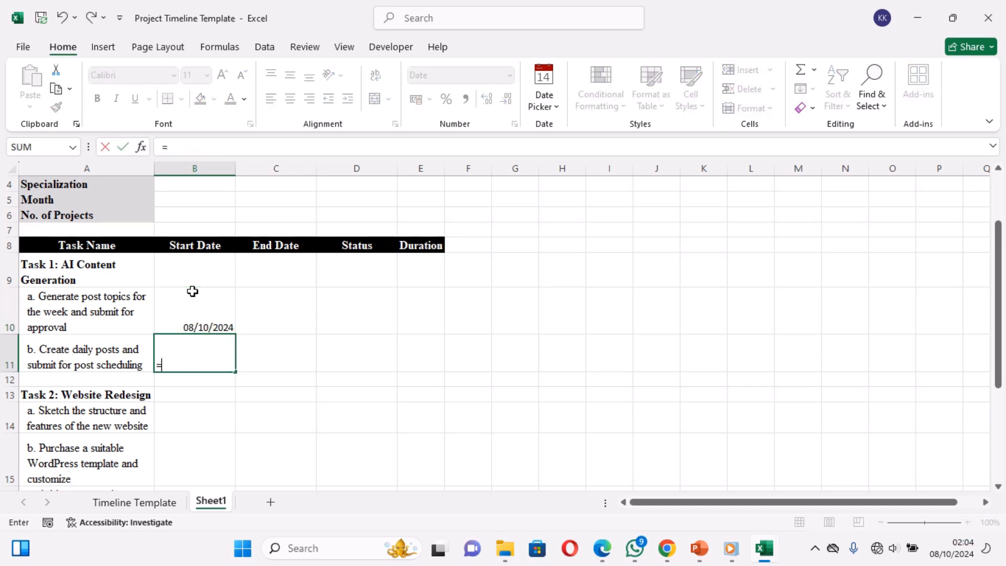
text(to)
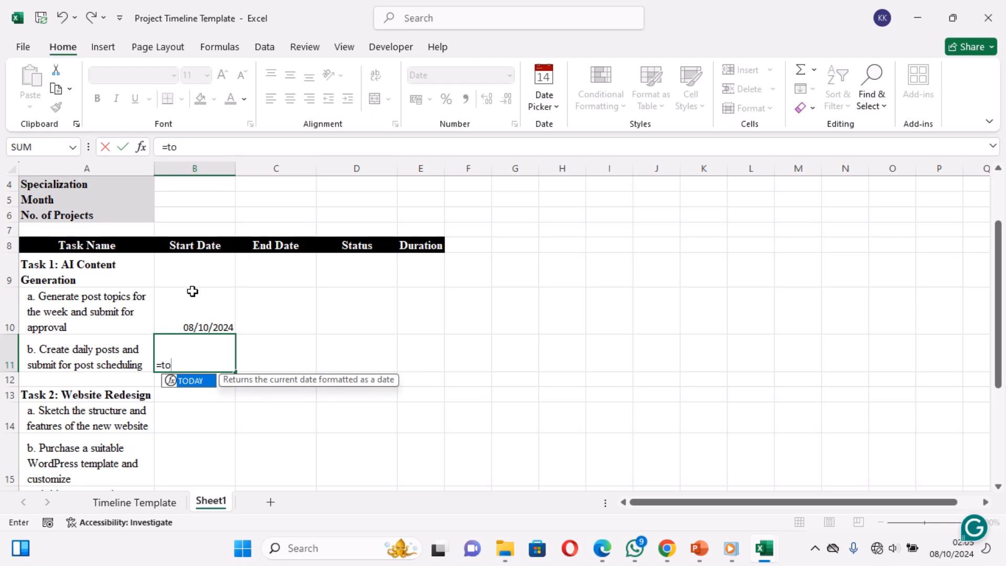
key(Tab)
text())
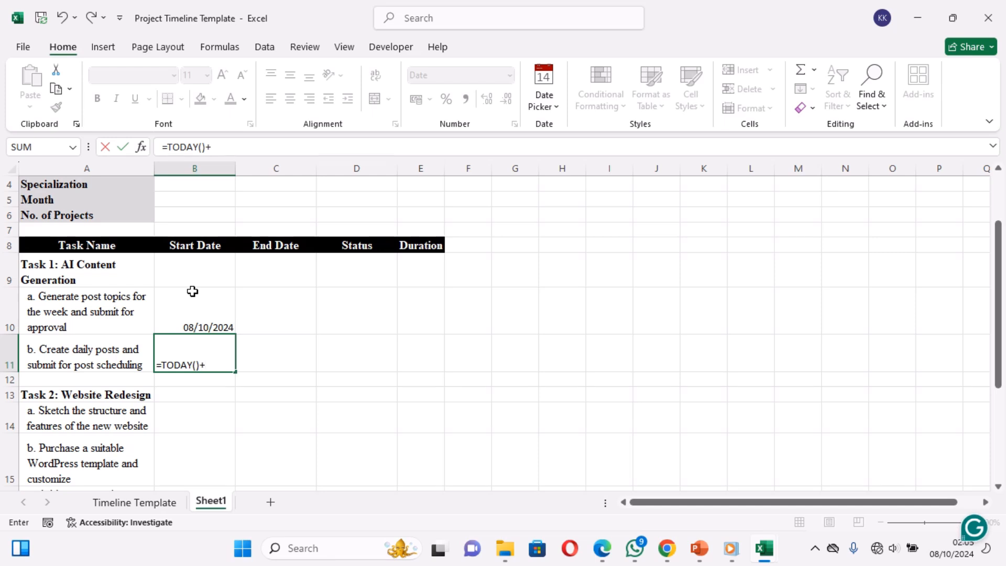
text(3)
key(Return)
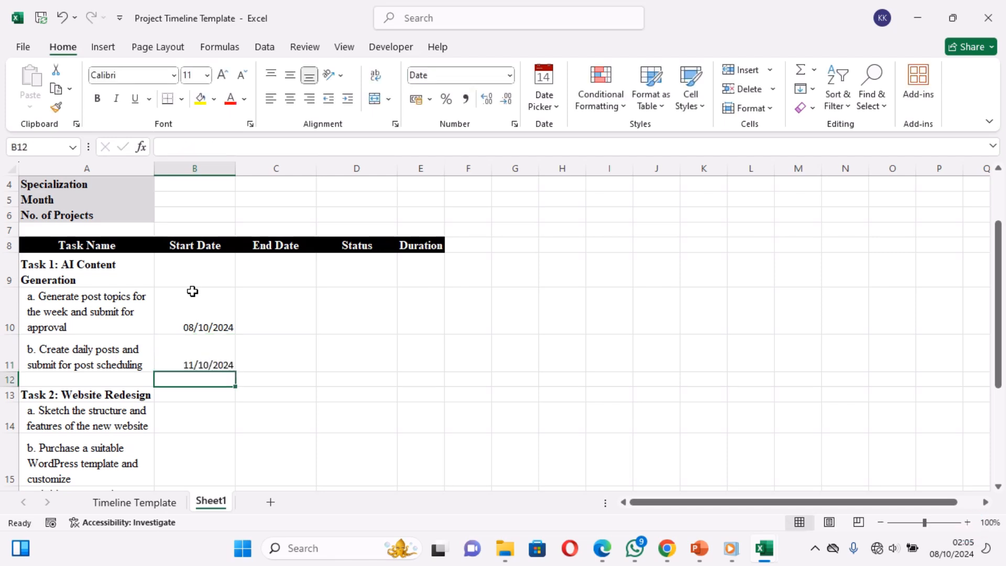
Enter a TODAY-based formula in B12 that gives the date 13/10/2024
text(=)
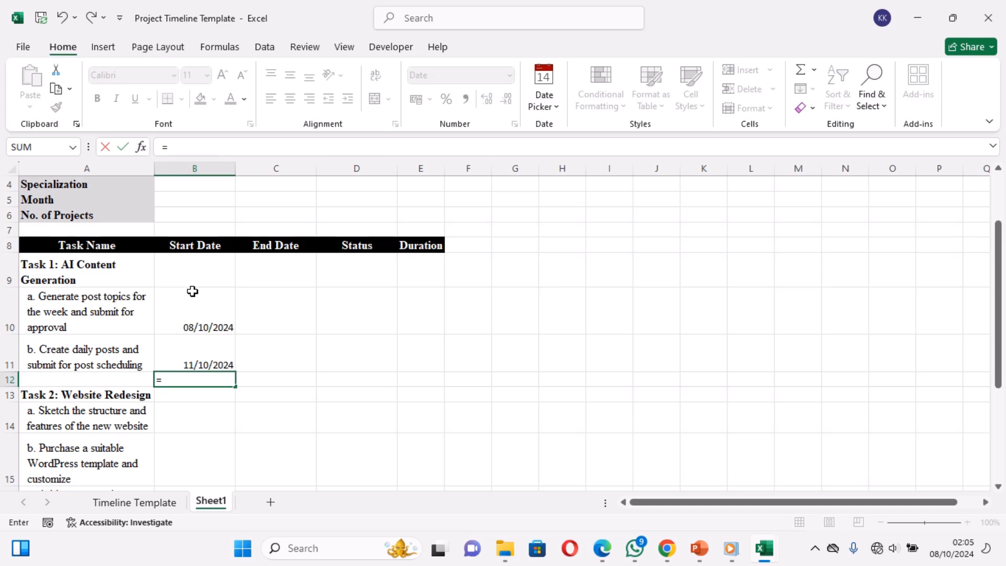
text(tod)
key(Tab)
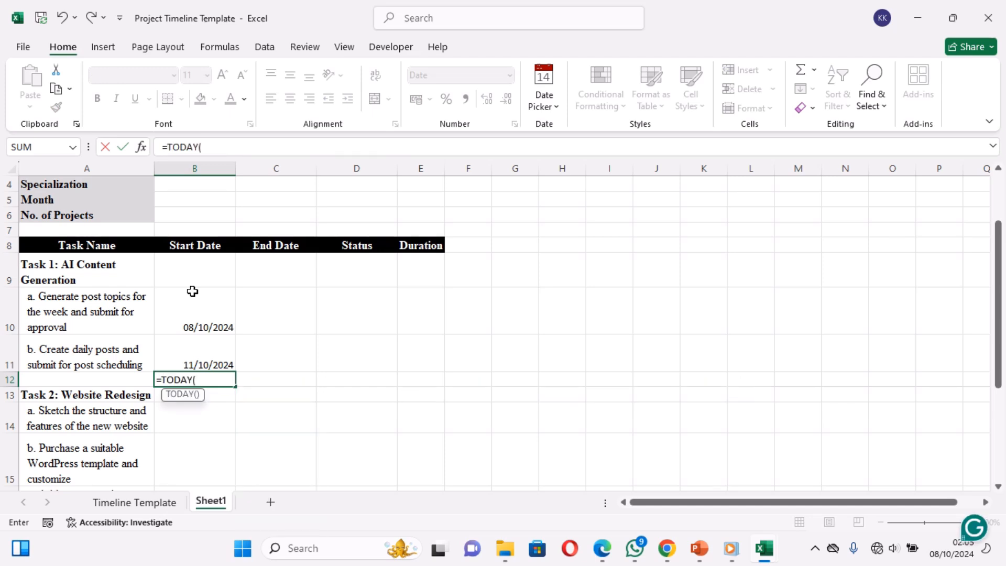
text())
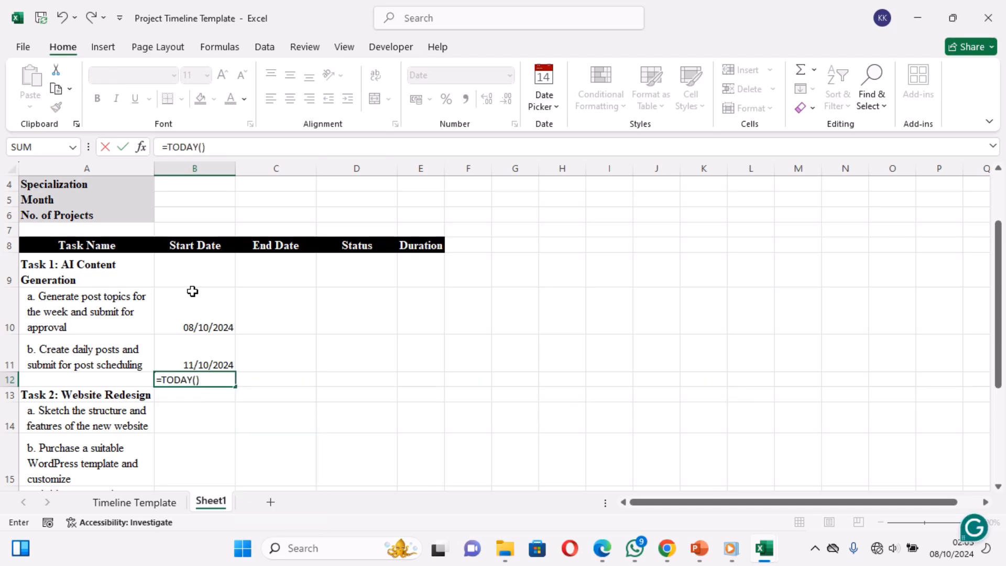
key(Return)
Enter =TODAY()+7 in B14 as the start date of the website structure sketching subtask
key(Down)
key(Down)
key(Down)
key(Down)
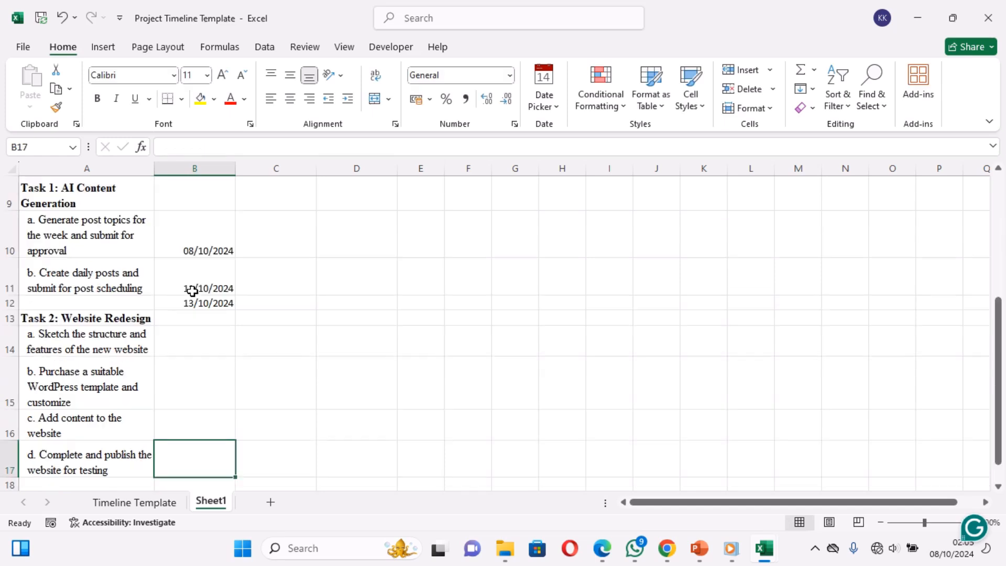
click(204, 317)
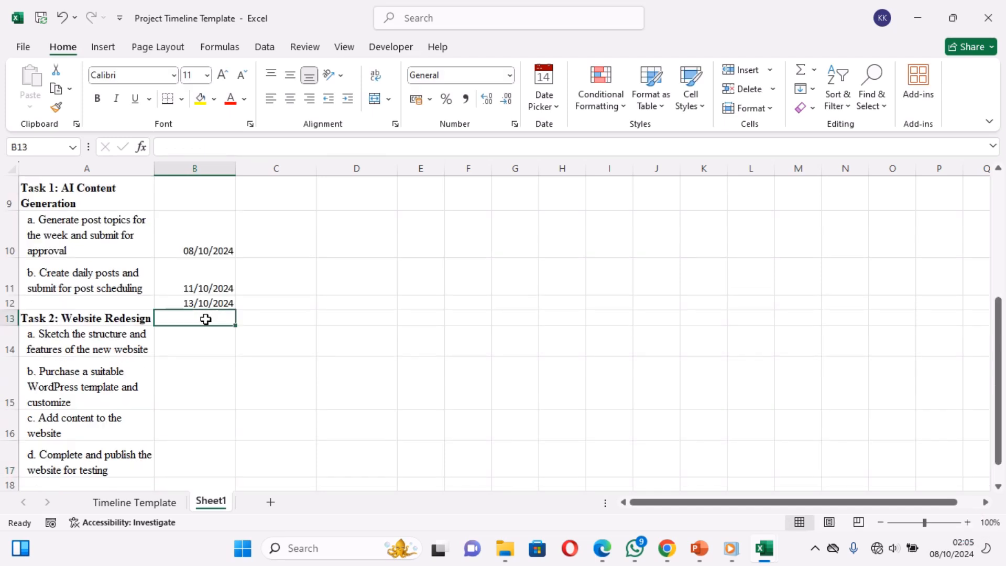
click(205, 336)
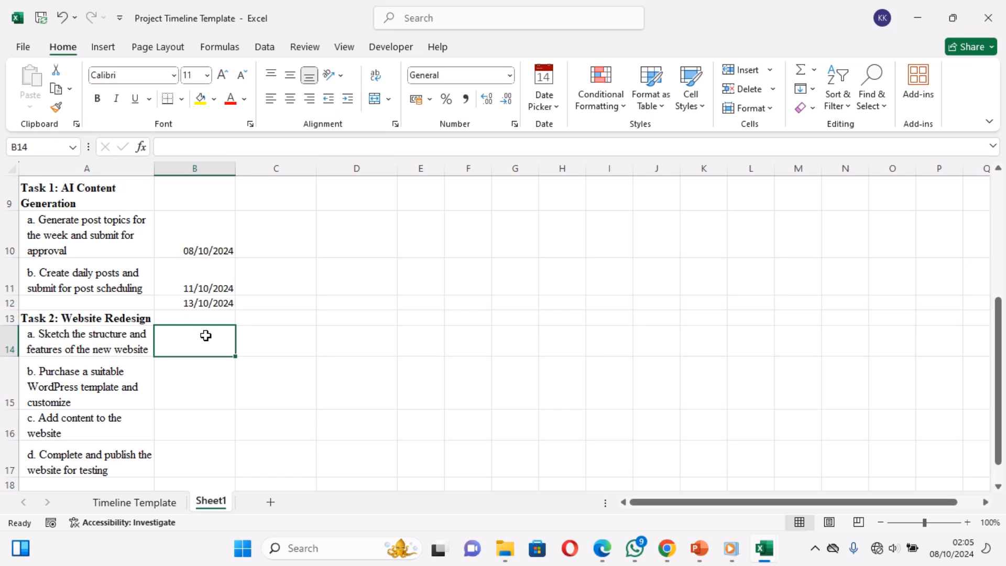
text(=tod)
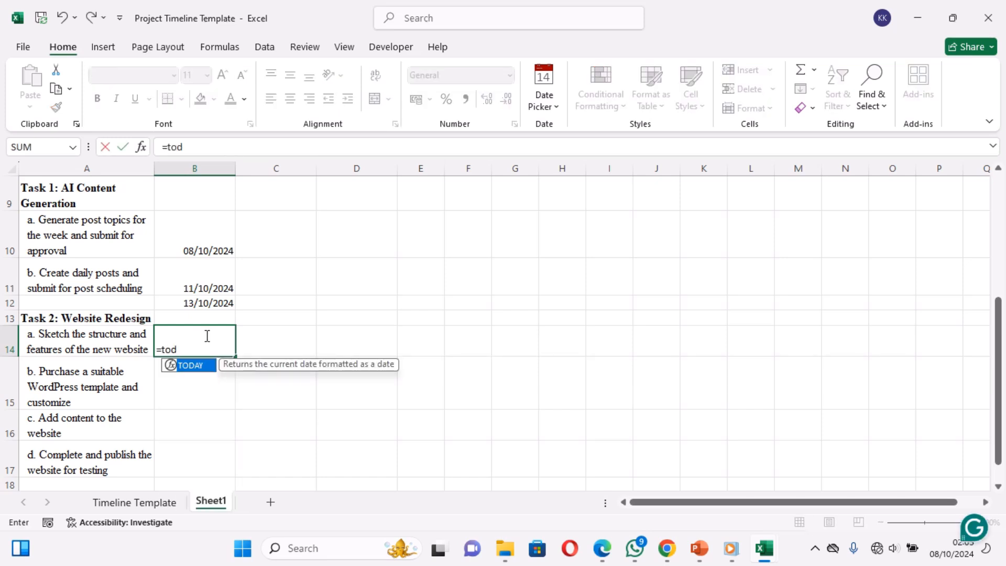
key(Tab)
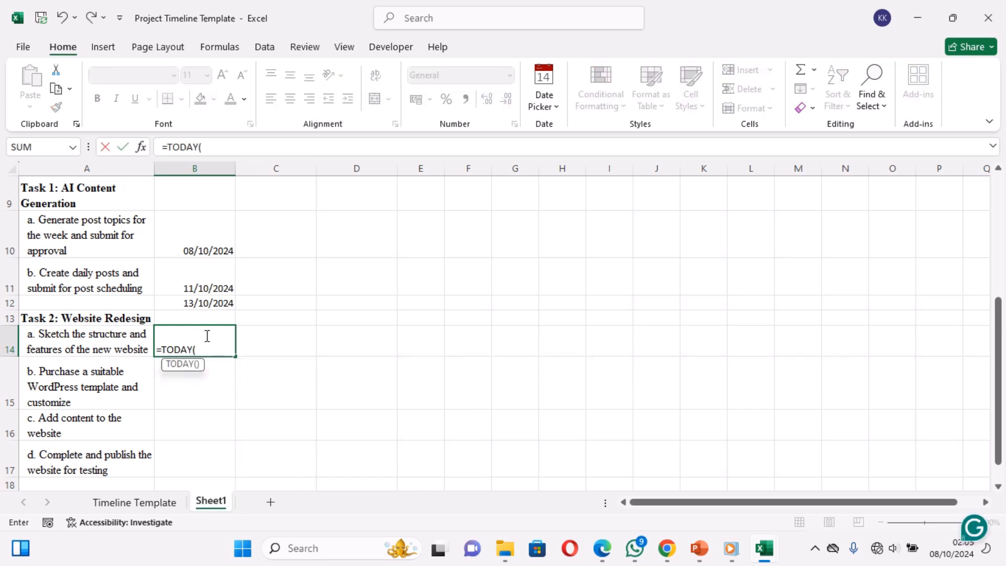
text()+7)
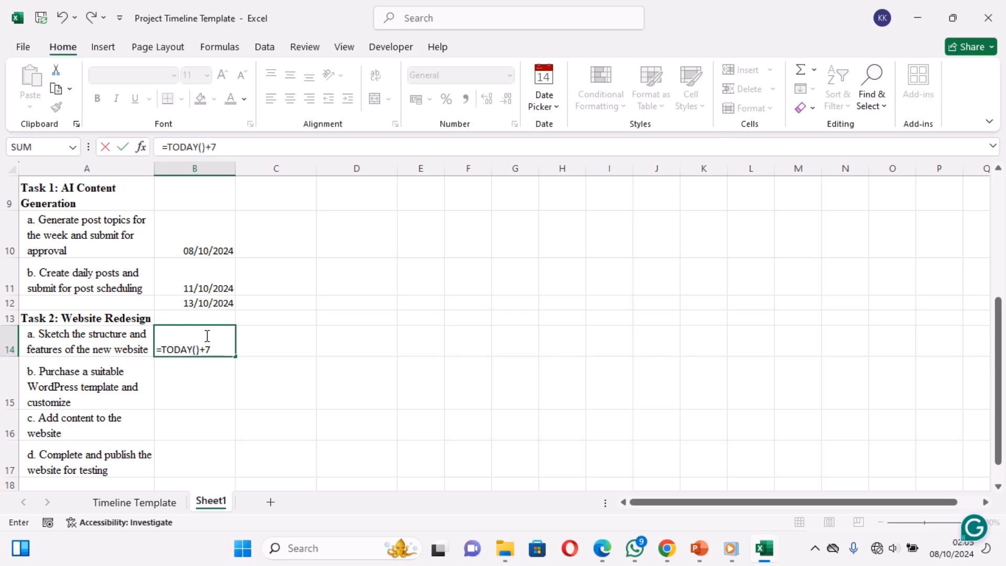
key(Return)
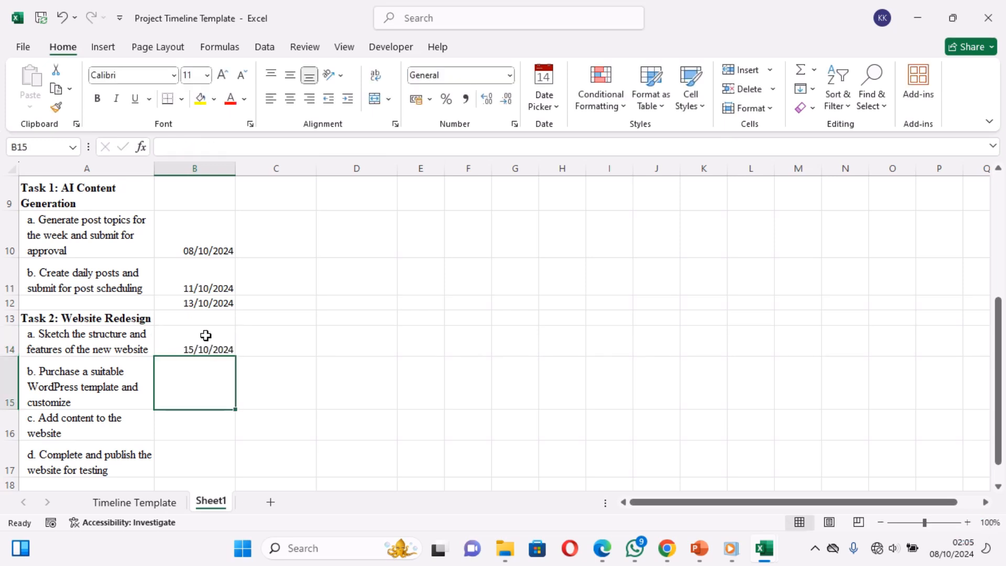
Enter =TODAY()+10 in B15 as the start date of the WordPress template subtask
text(=to)
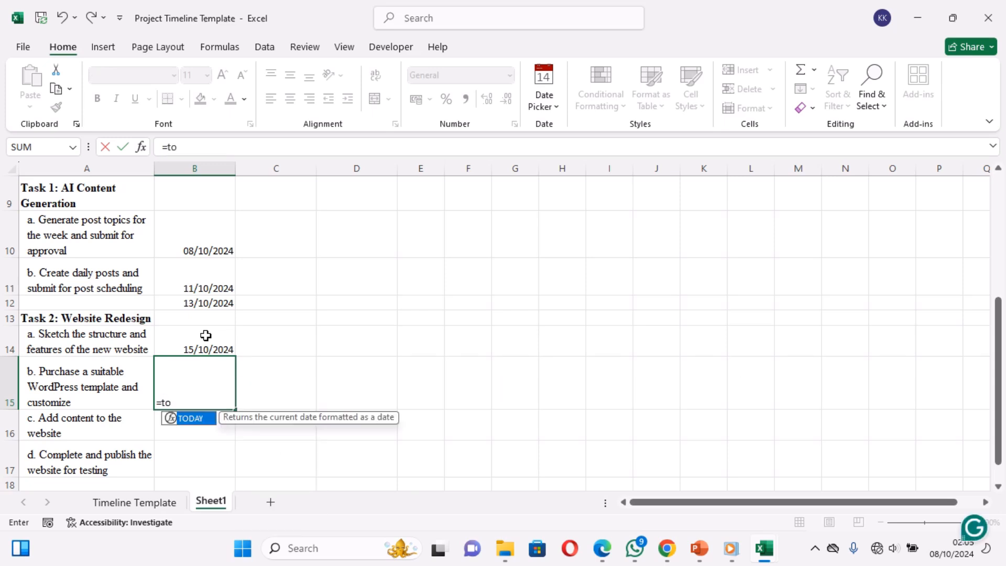
text(d)
key(Tab)
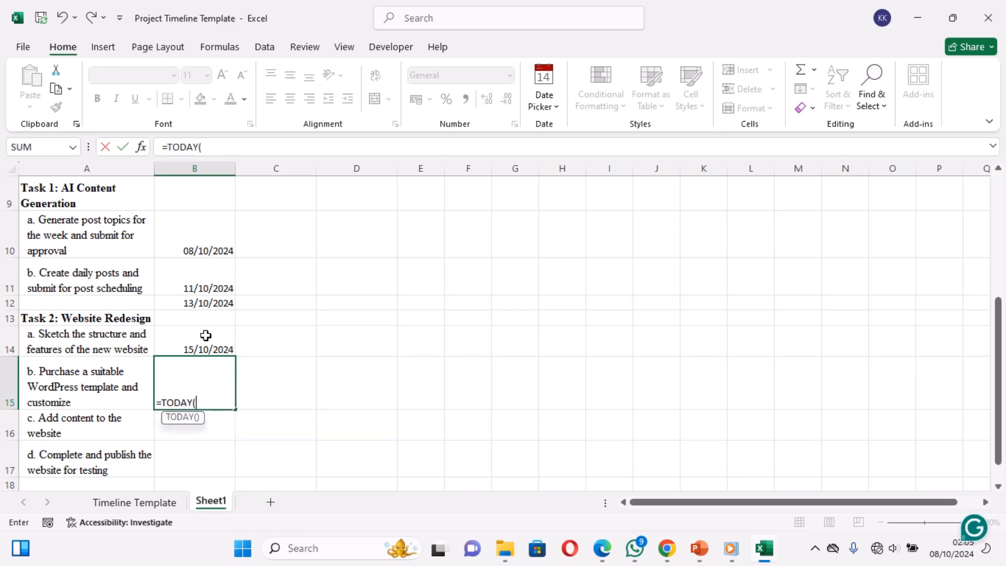
text()+10)
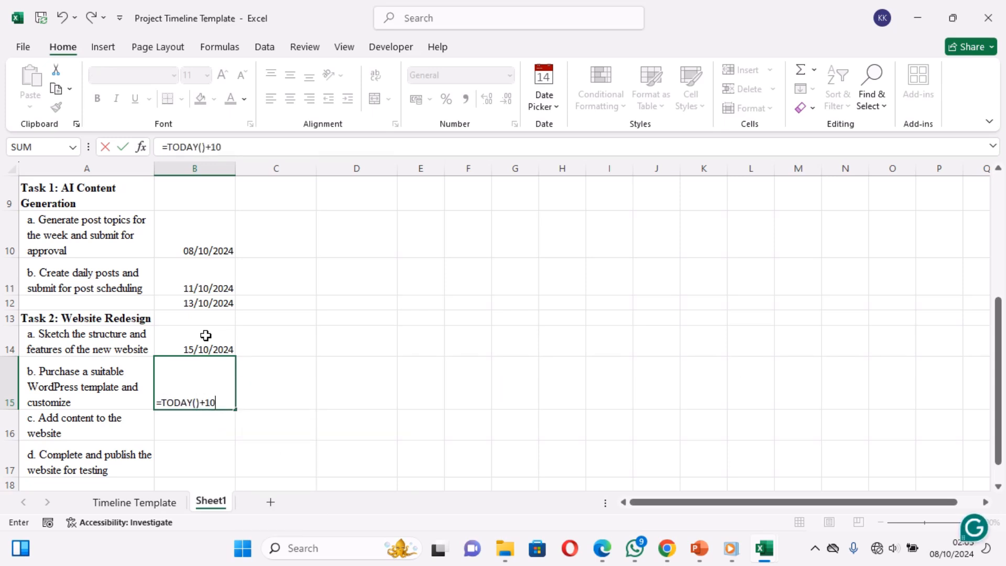
key(Return)
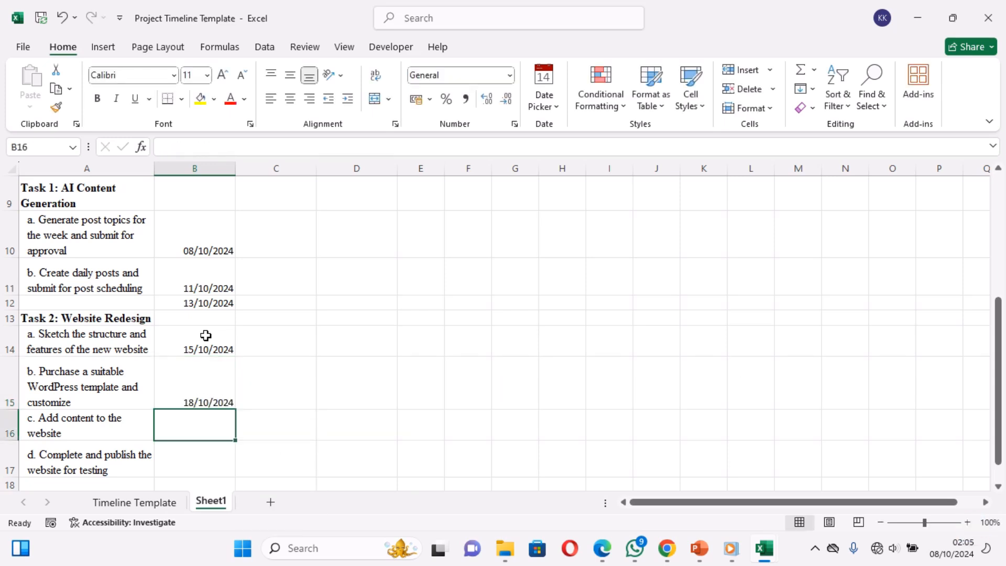
Calculate the end date of the post topics subtask in C10 with =B10+3
click(283, 239)
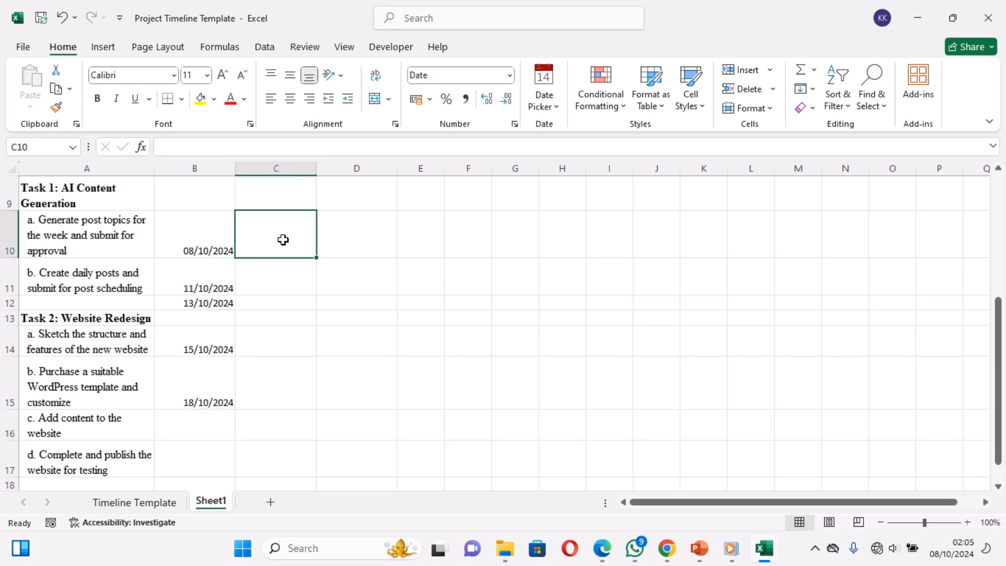
text(=)
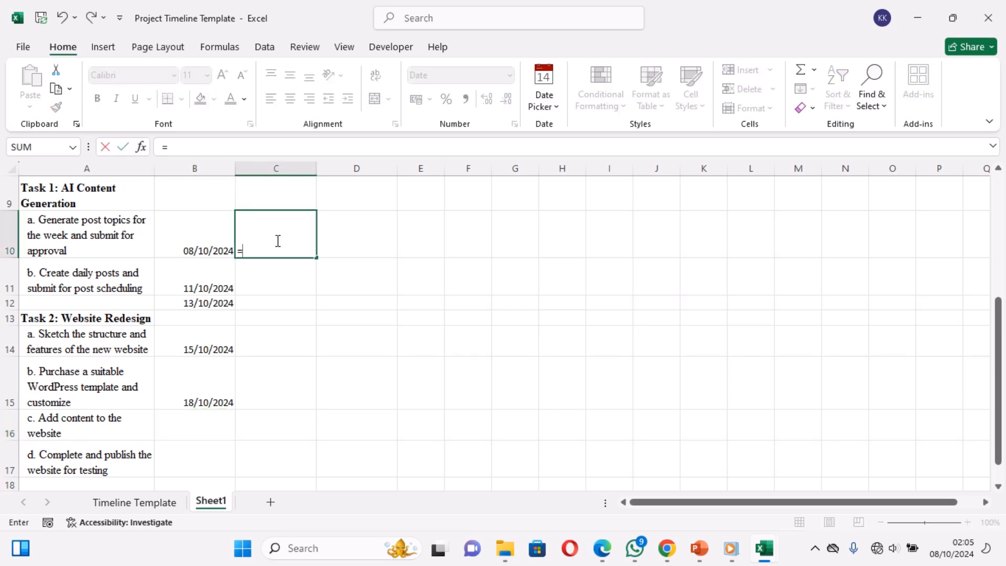
click(202, 241)
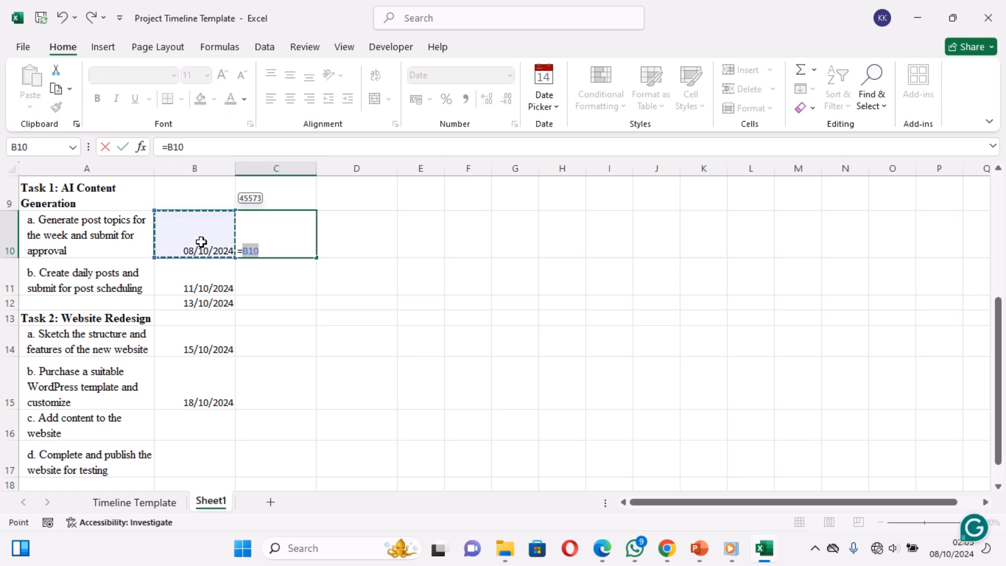
text(+)
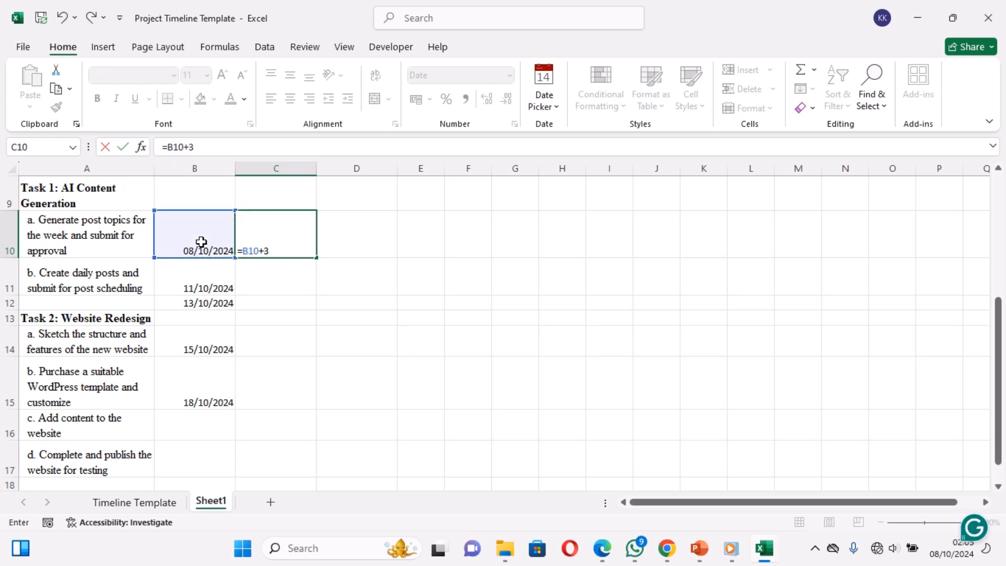
text(3)
key(Return)
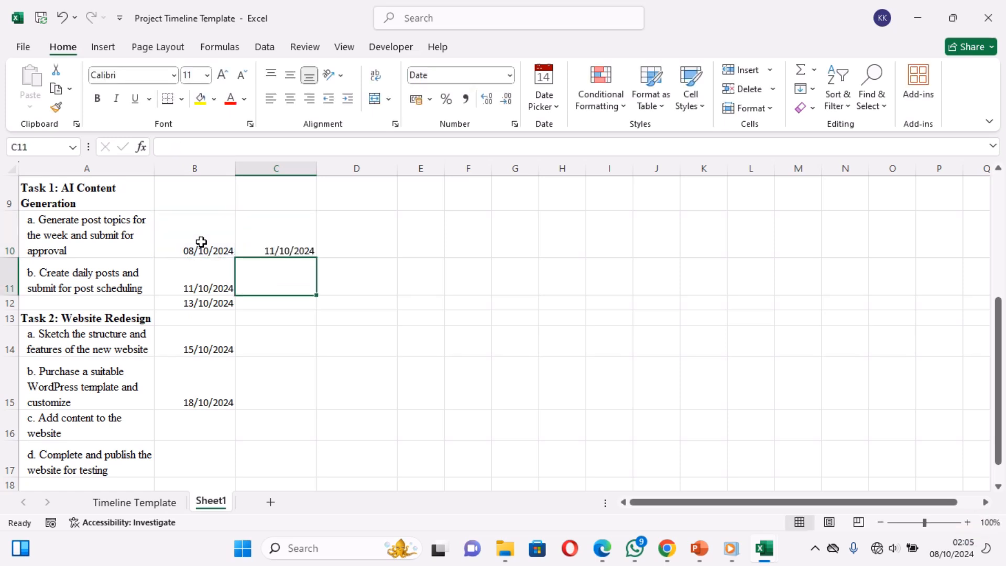
Calculate the end date of the daily posts subtask in C11 with =B11+7
text(=)
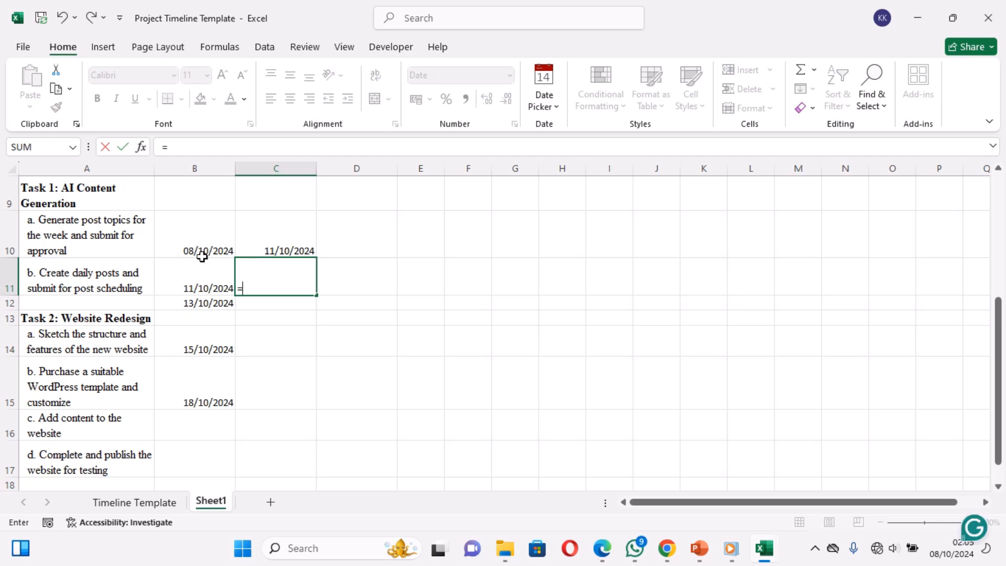
click(204, 278)
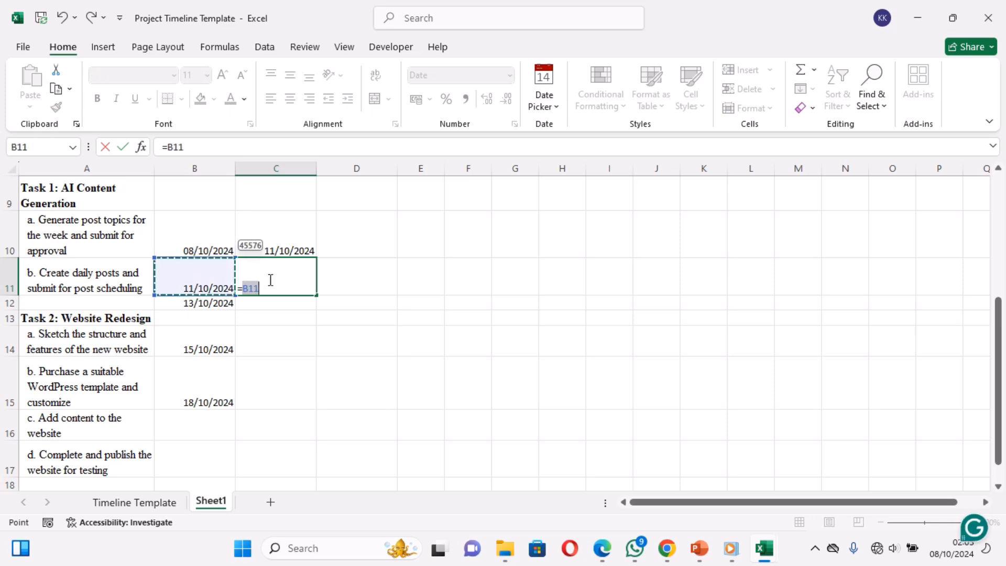
text(+7)
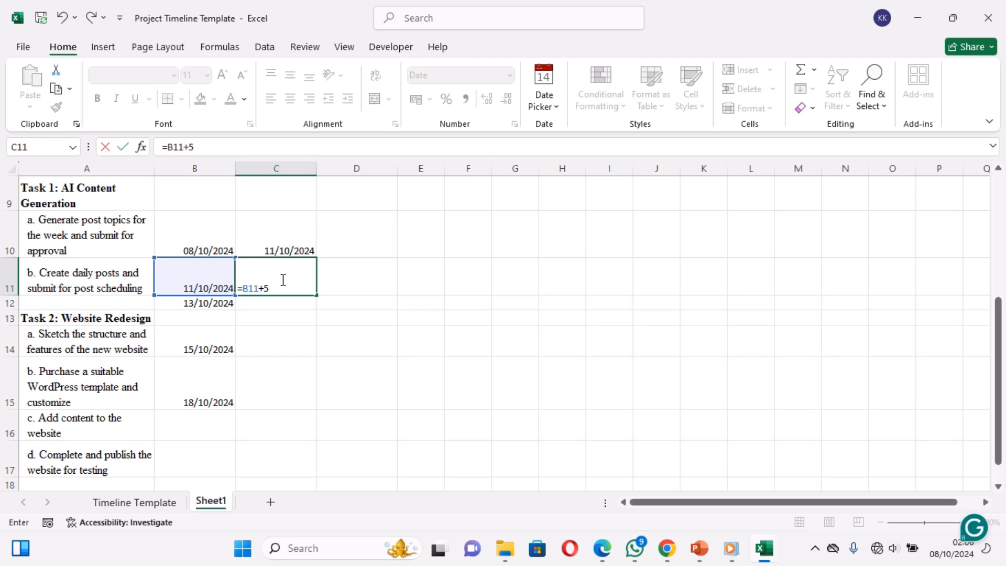
key(Return)
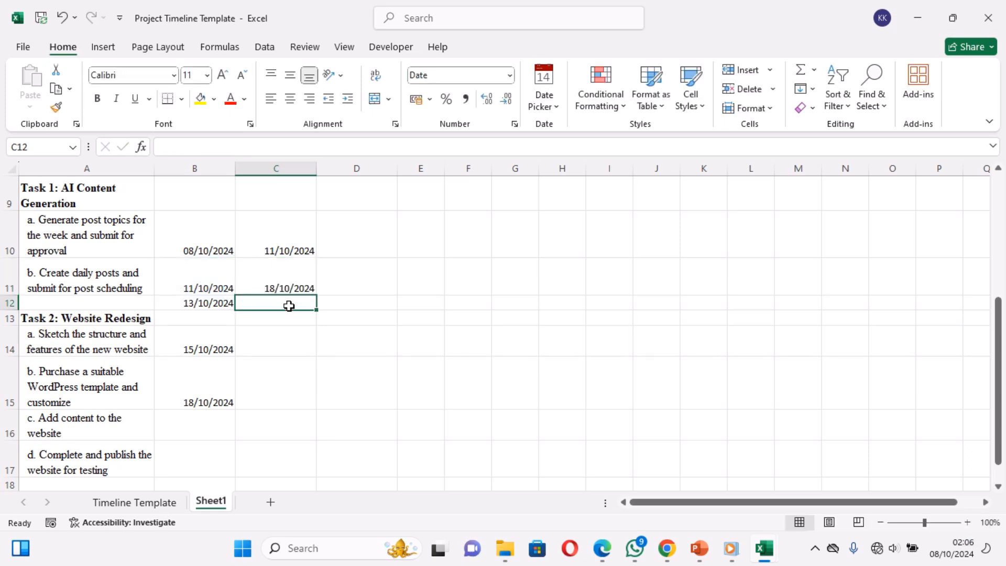
Calculate the end date for row 12 in C12 with =B12+10
text(=)
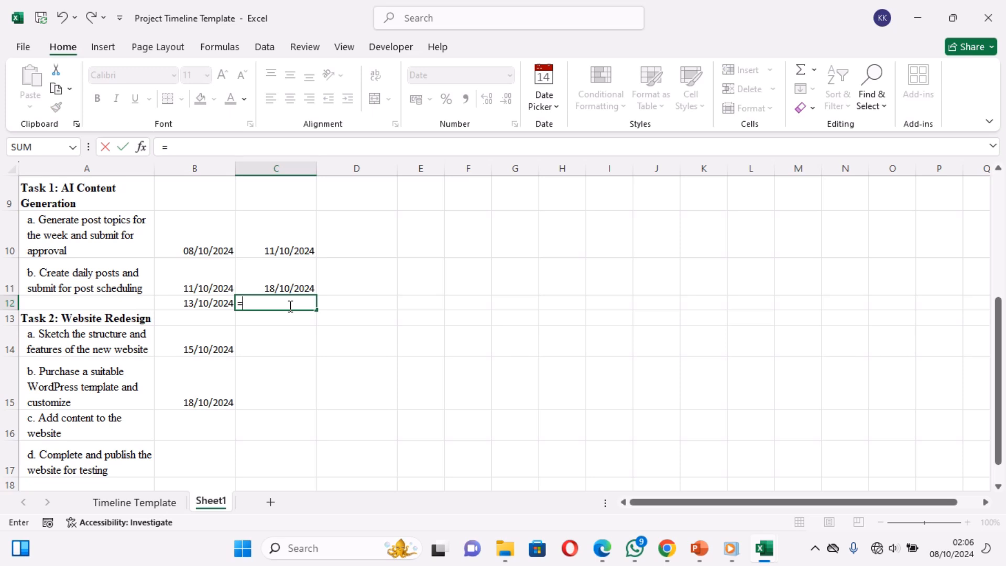
click(204, 302)
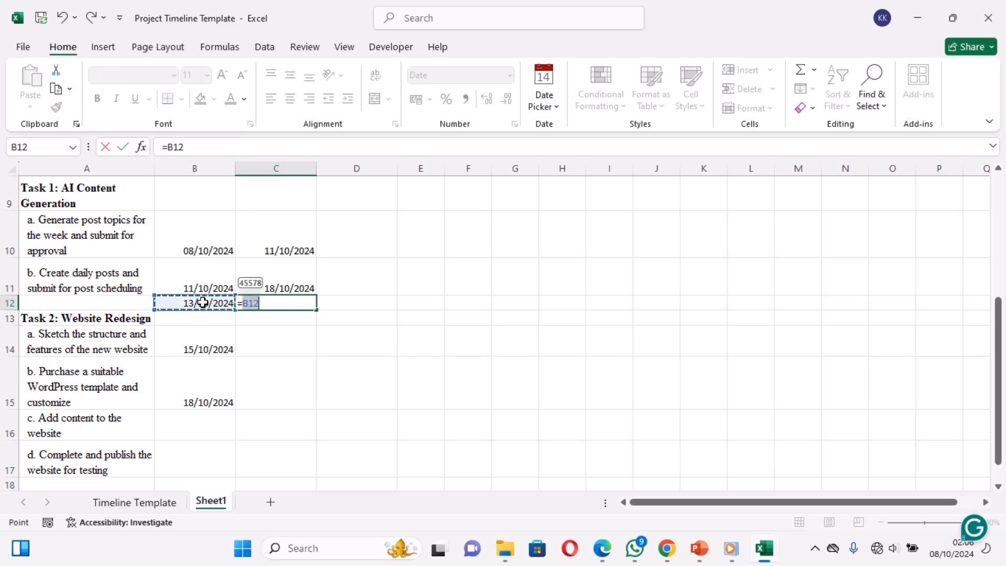
text(+10)
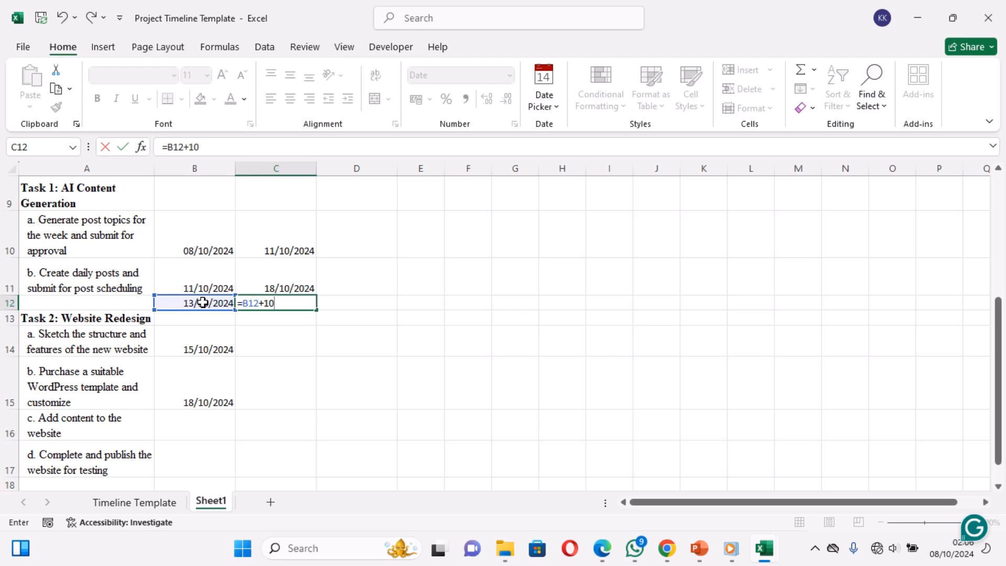
key(Return)
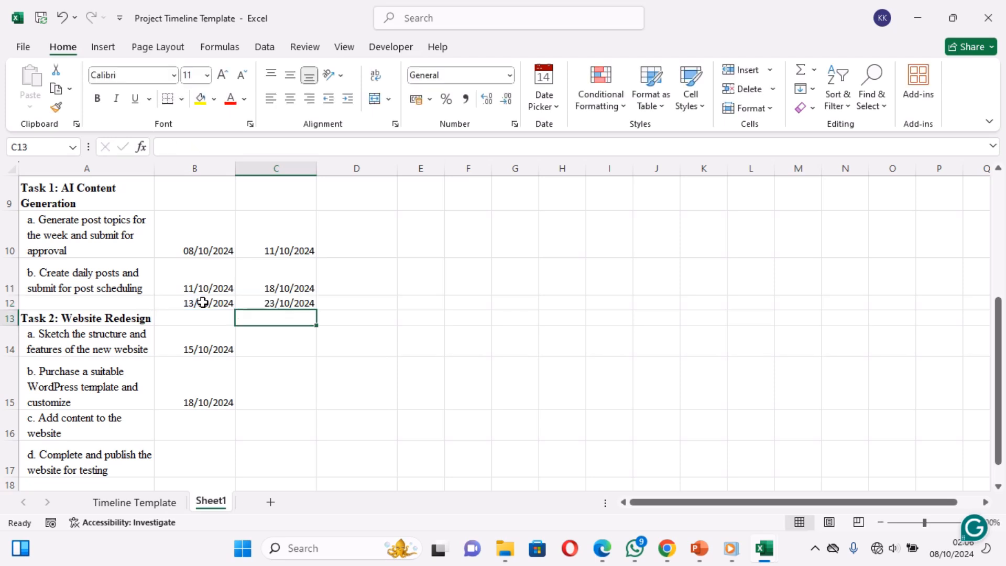
Enter =C10-B10 in D10 to get the days between start and end date, and fill the formula down to D16
click(359, 240)
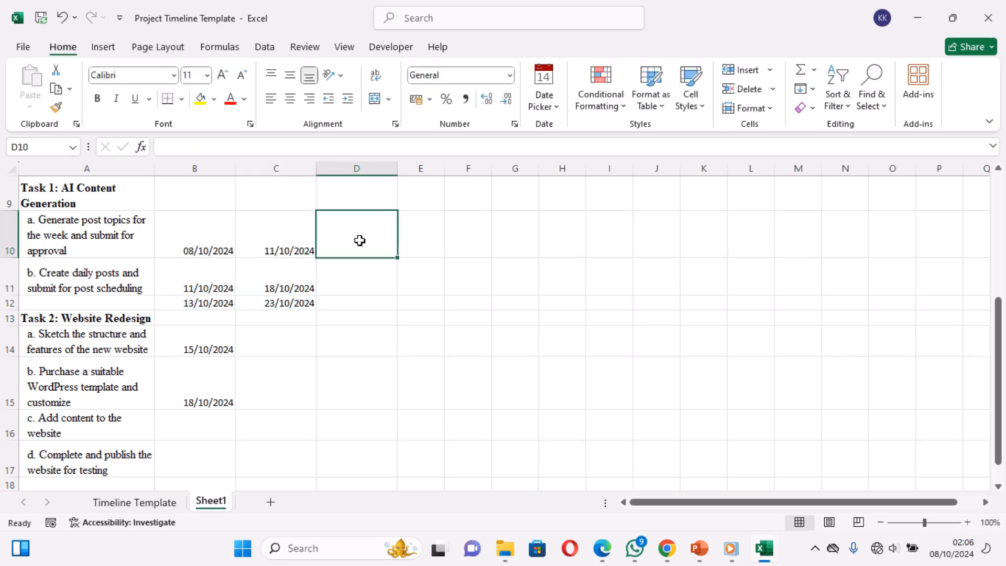
click(997, 168)
click(997, 169)
click(998, 169)
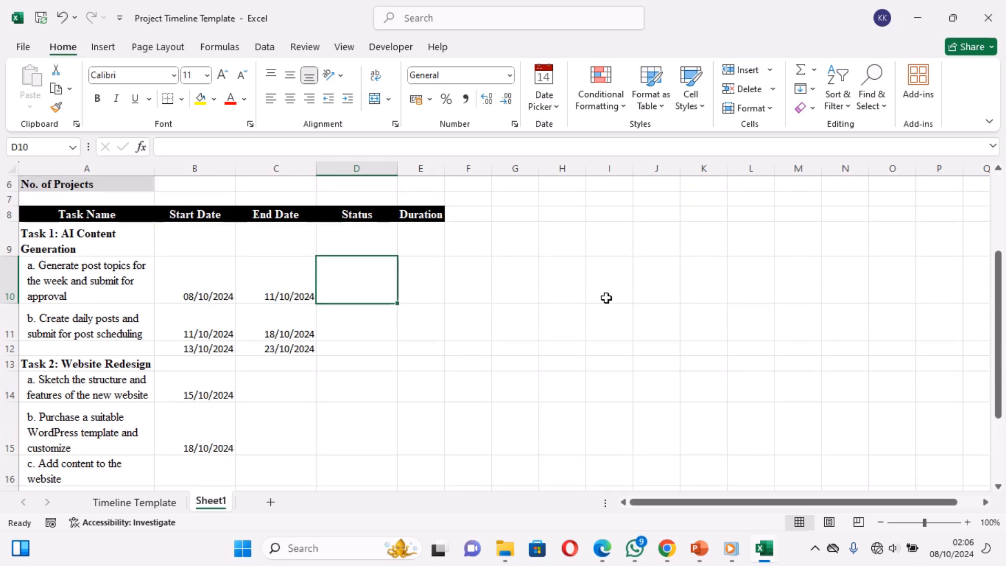
text(=)
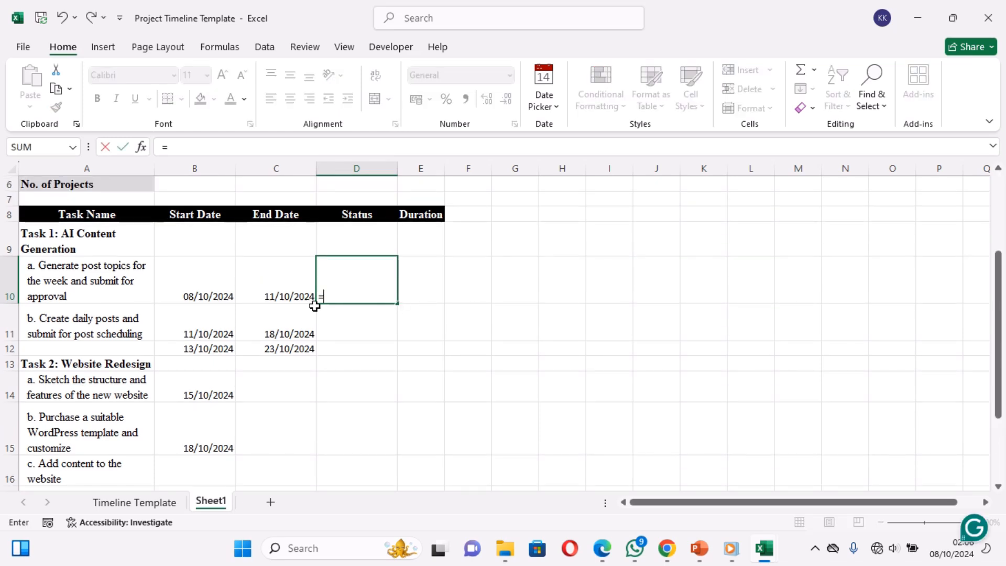
click(280, 294)
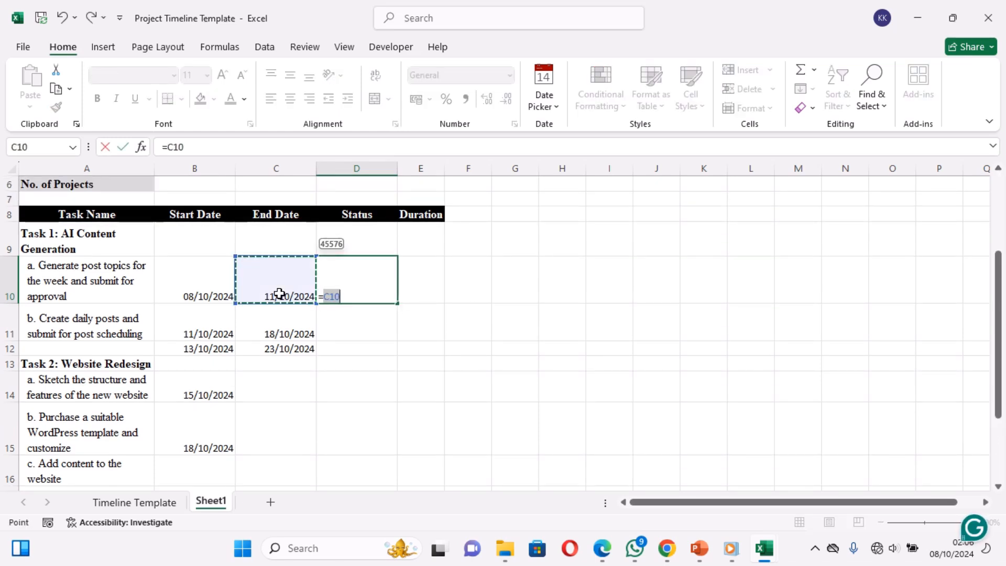
text(-)
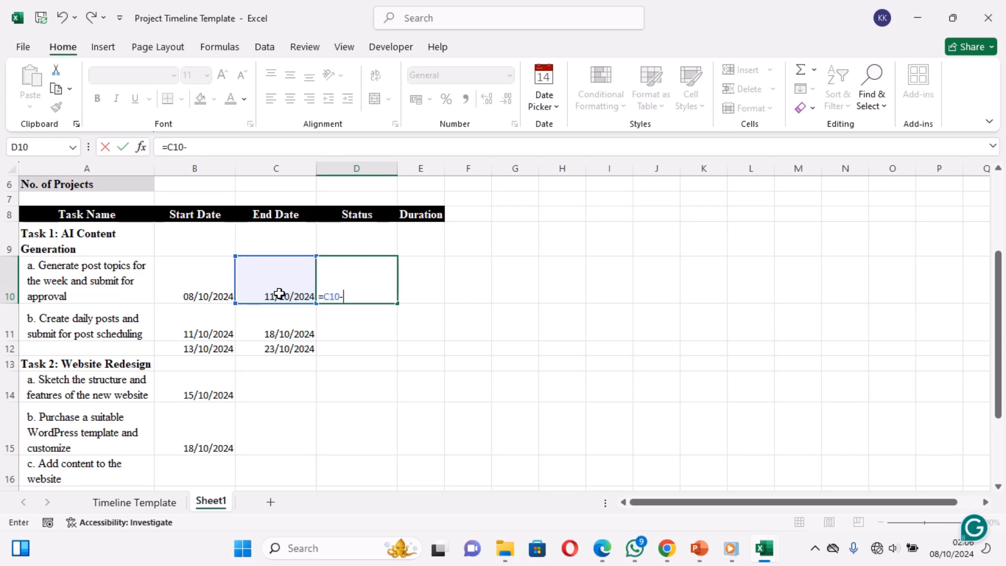
click(204, 294)
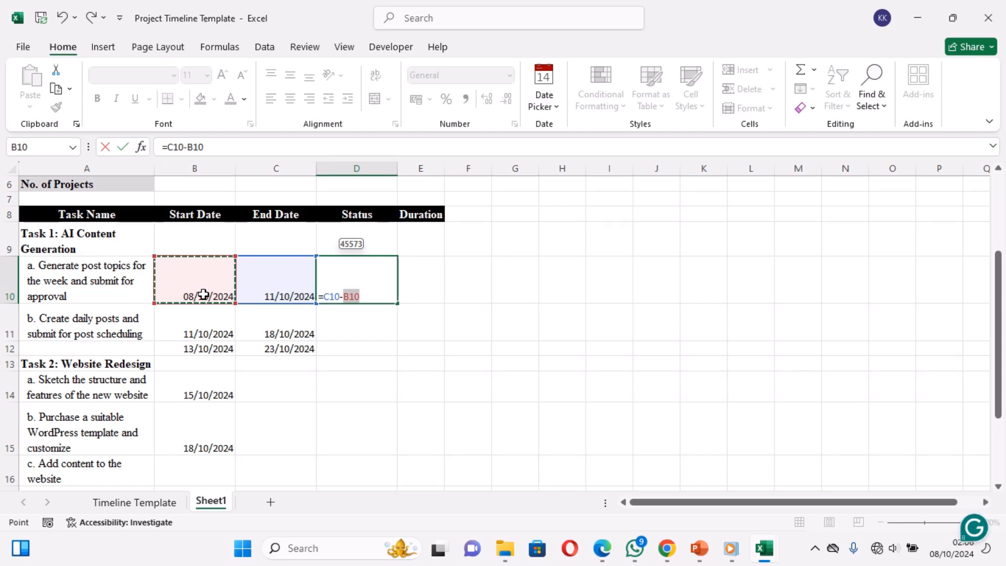
key(Return)
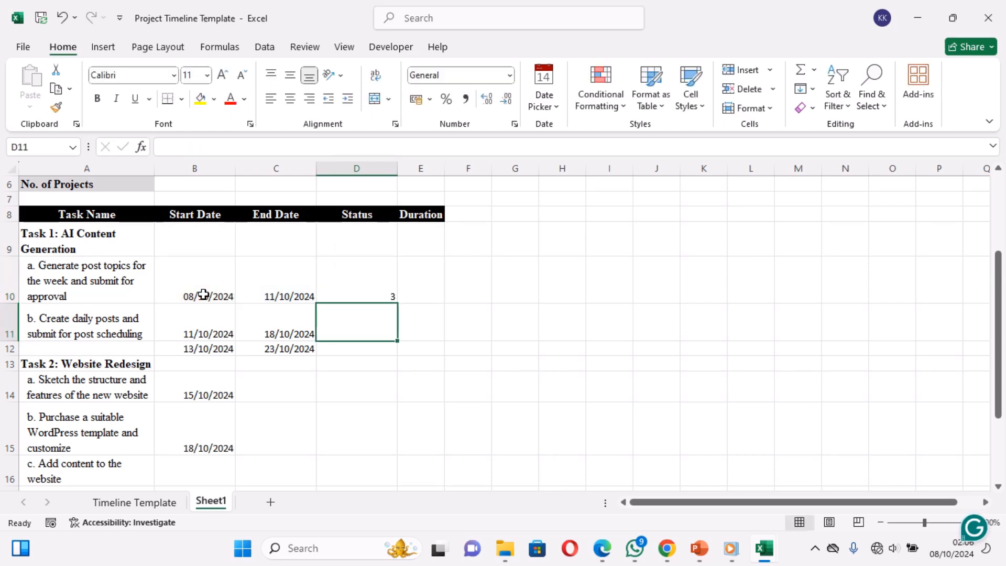
click(338, 283)
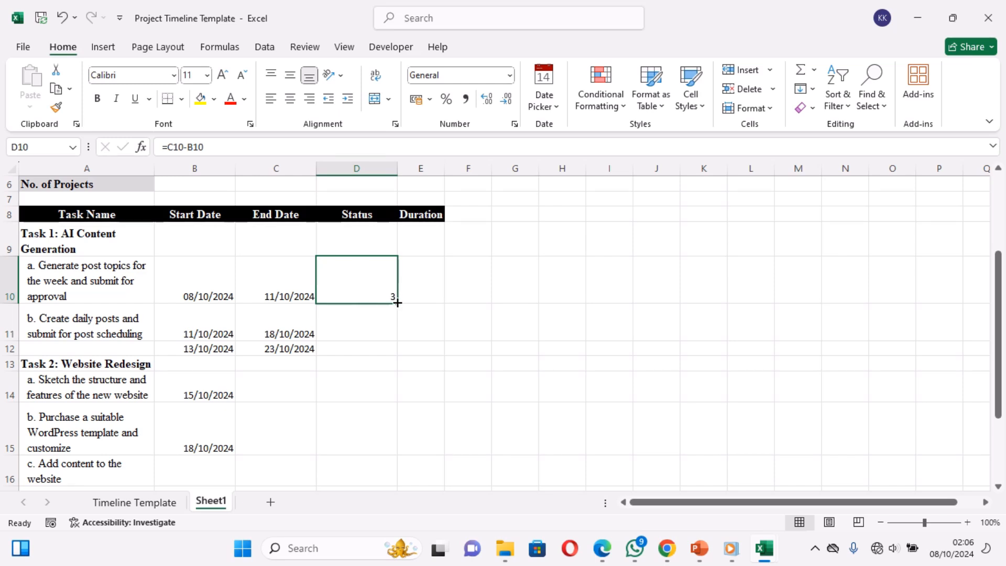
drag(398, 303, 406, 492)
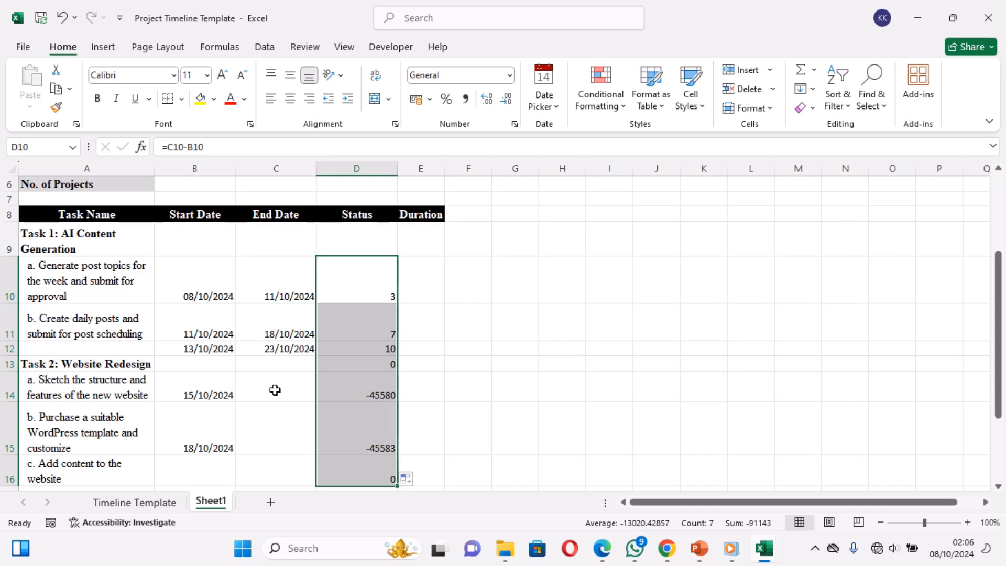
Calculate the end date of the website structure sketch subtask in C14 with =B14+3
click(293, 387)
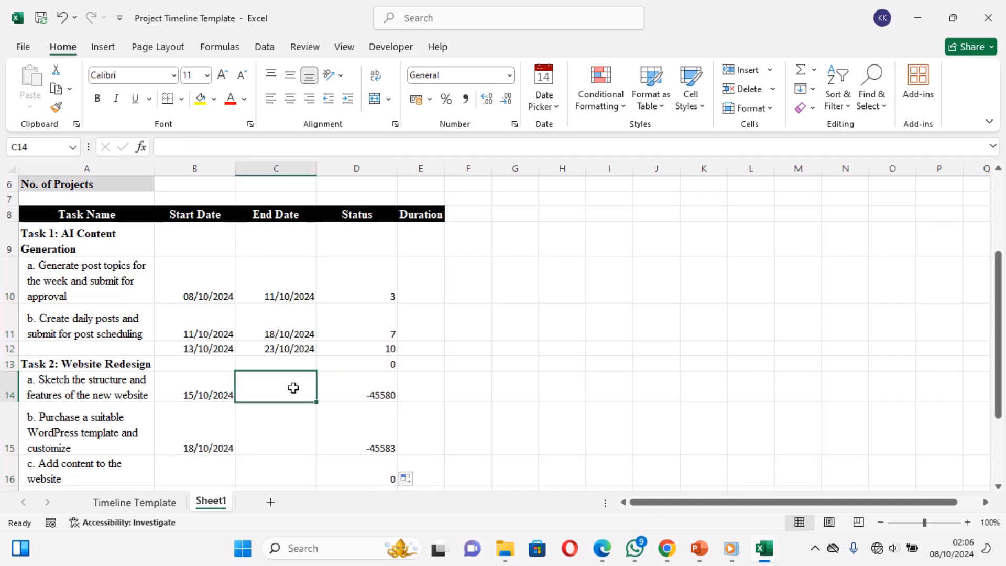
text(=)
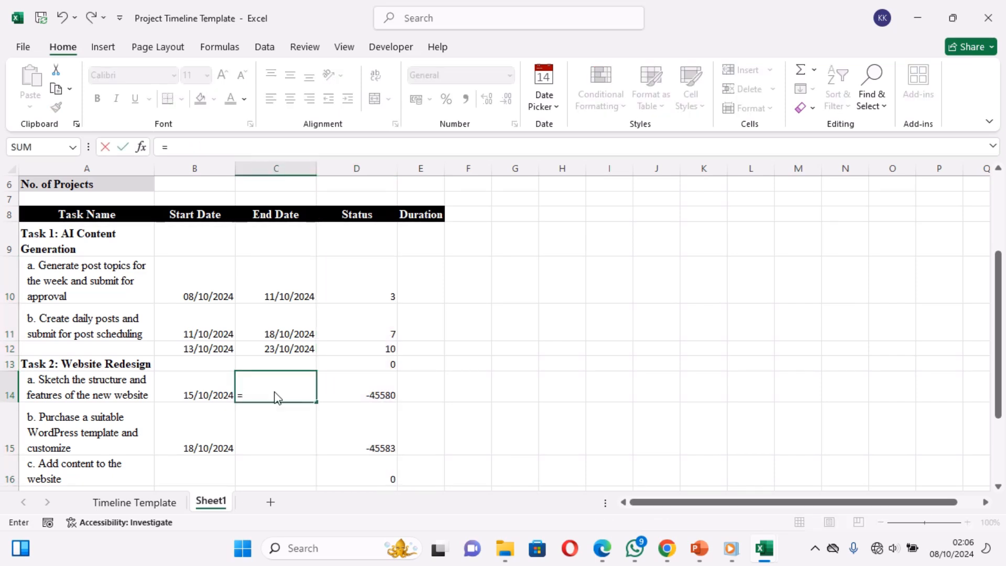
click(212, 396)
text(+3)
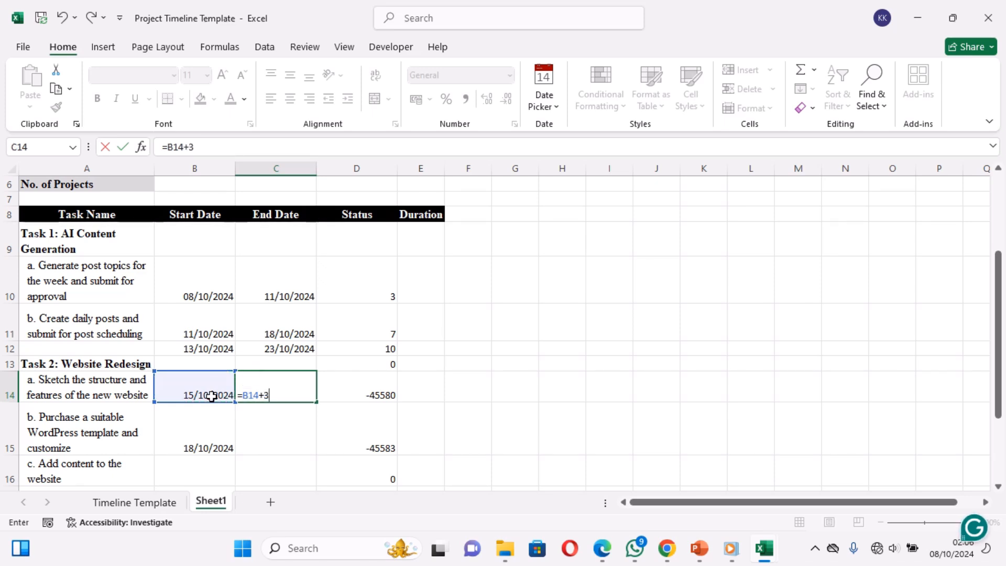
key(Return)
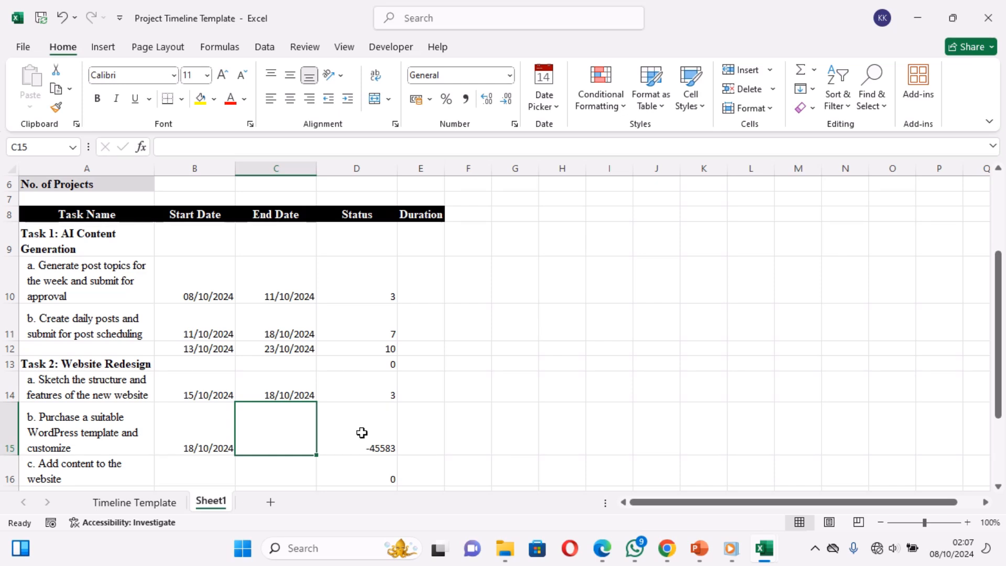
Calculate the end date of the WordPress template subtask in C15 with =B15+11
text(=)
click(215, 439)
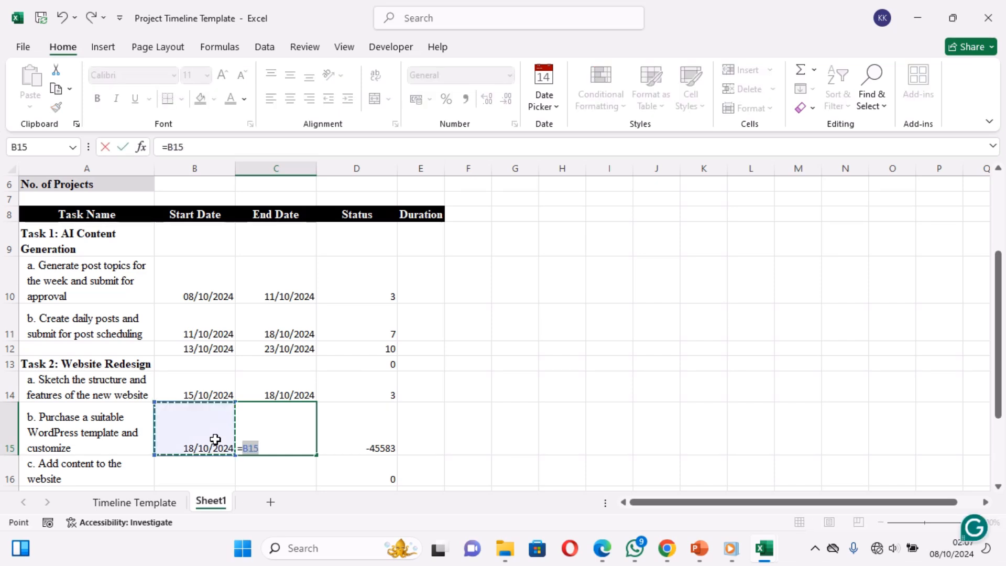
text(+)
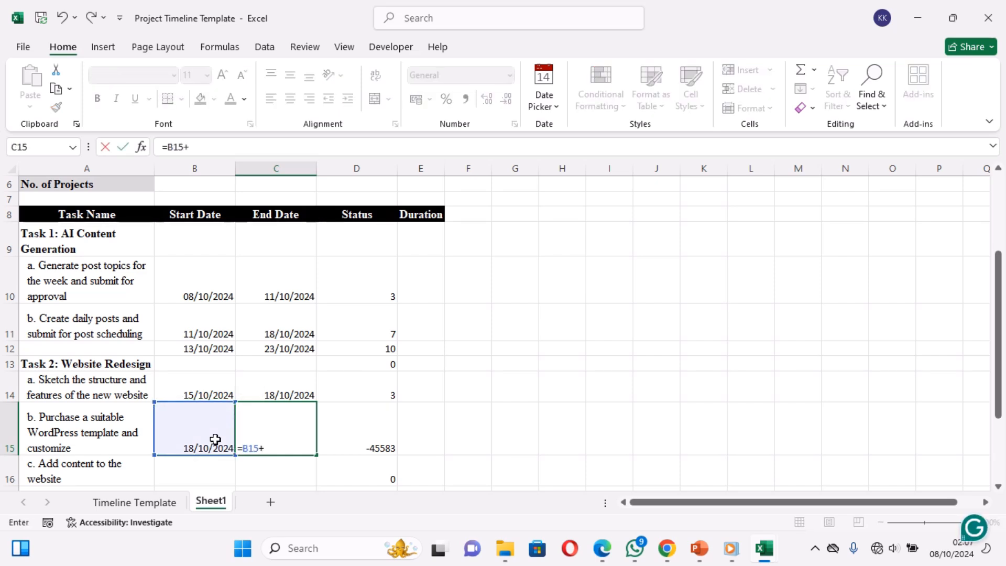
text(11)
key(Return)
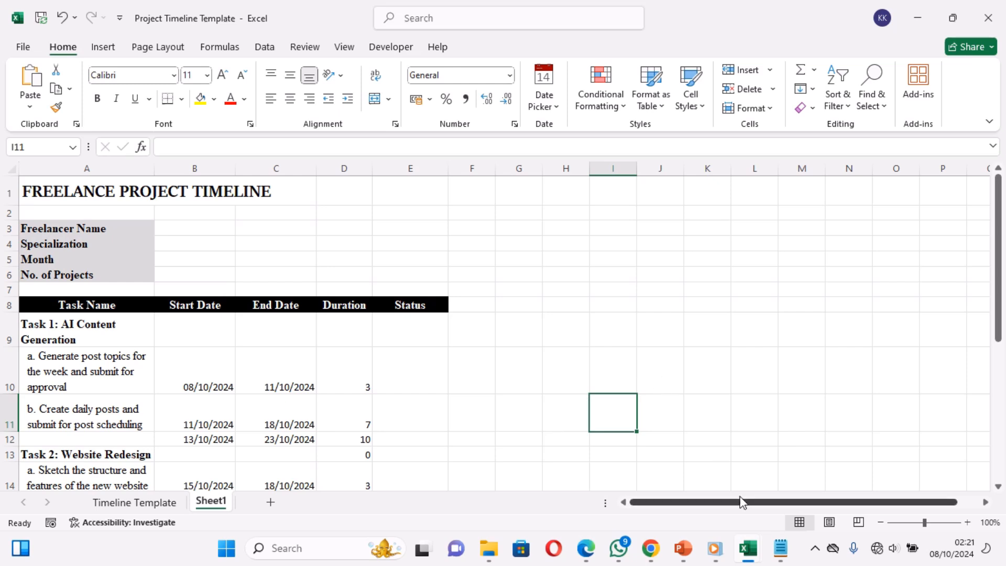
Switch to Notepad and copy the status list "Not Started, In Progress, Completed, Overdue"
click(406, 326)
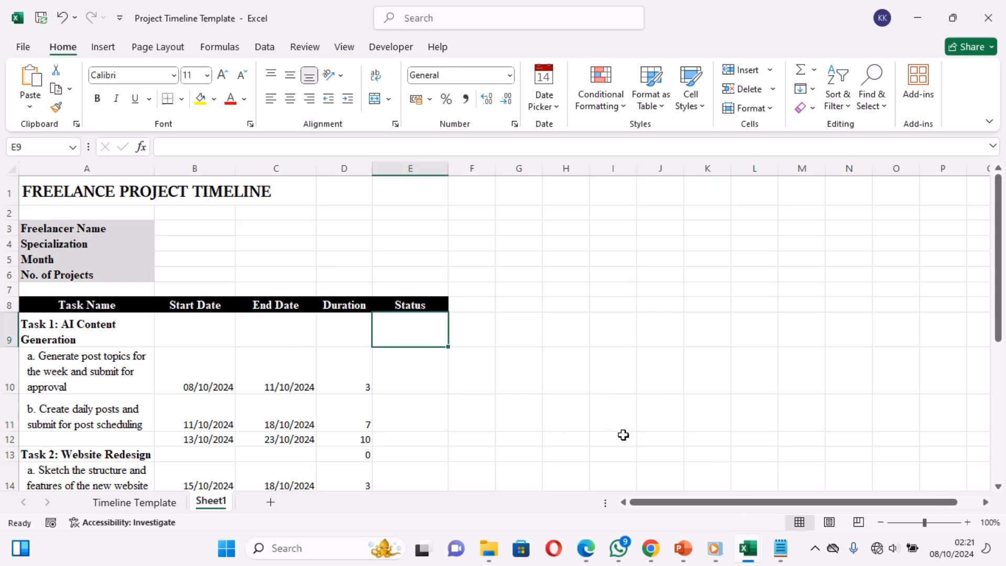
click(780, 550)
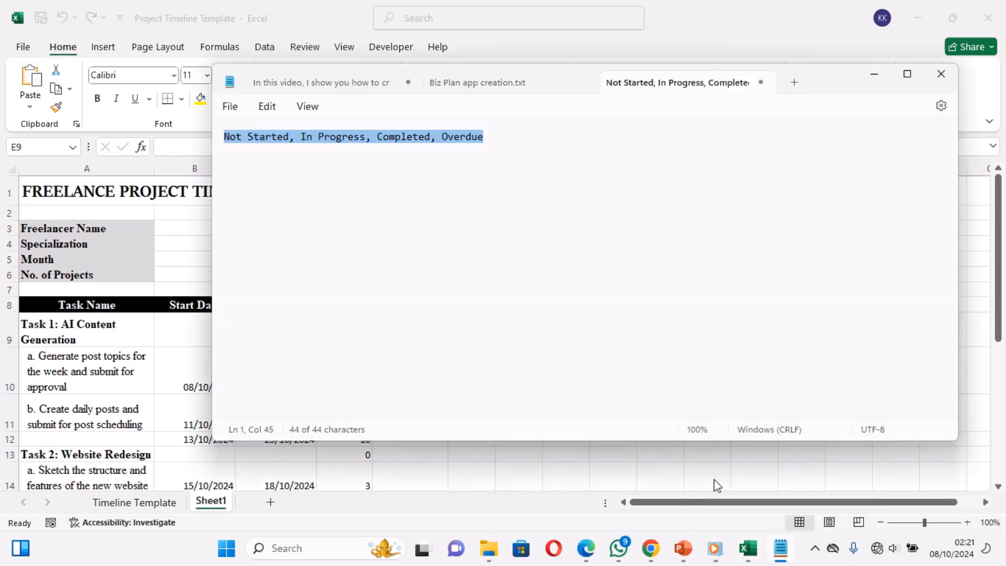
click(495, 286)
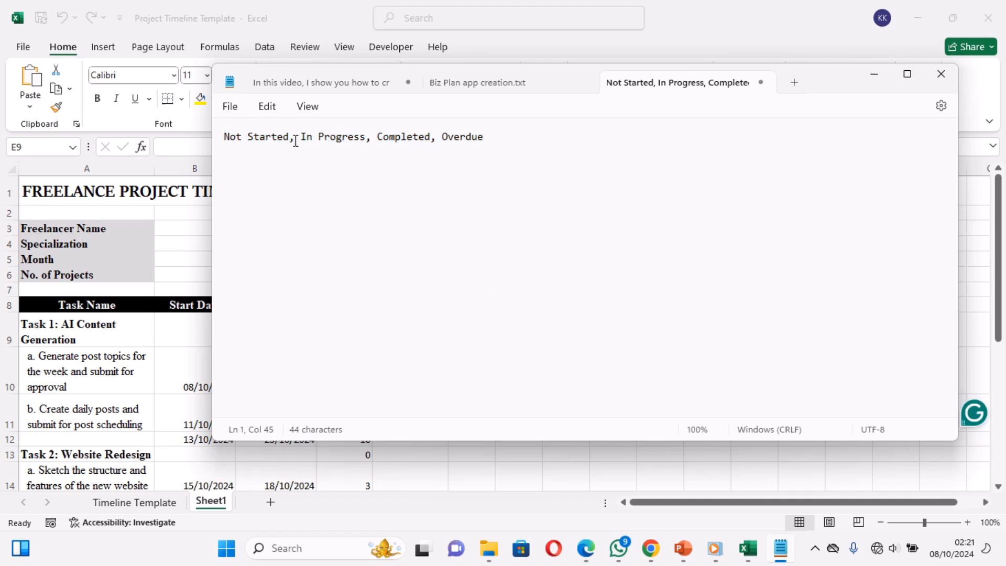
triple_click(235, 141)
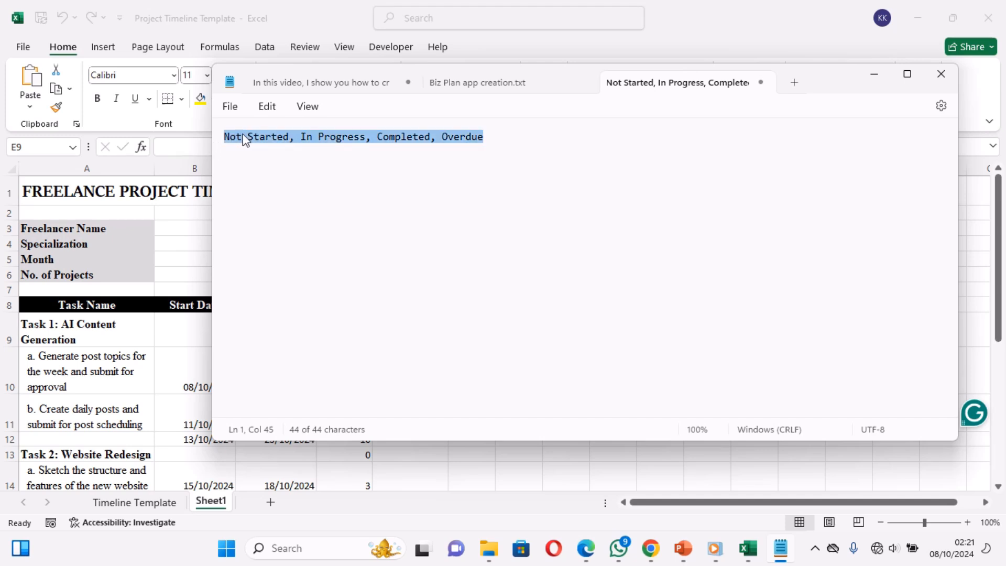
right_click(244, 141)
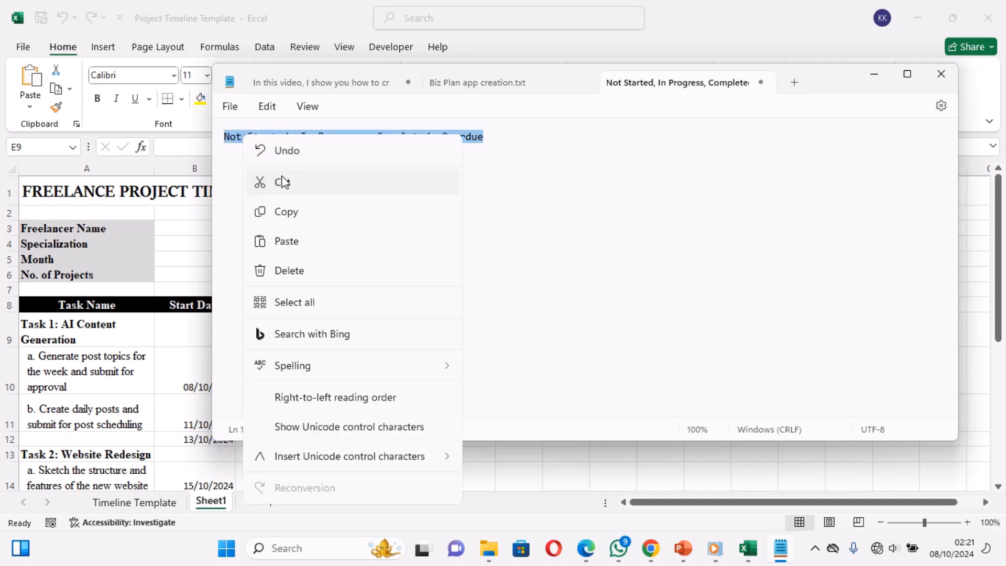
click(291, 210)
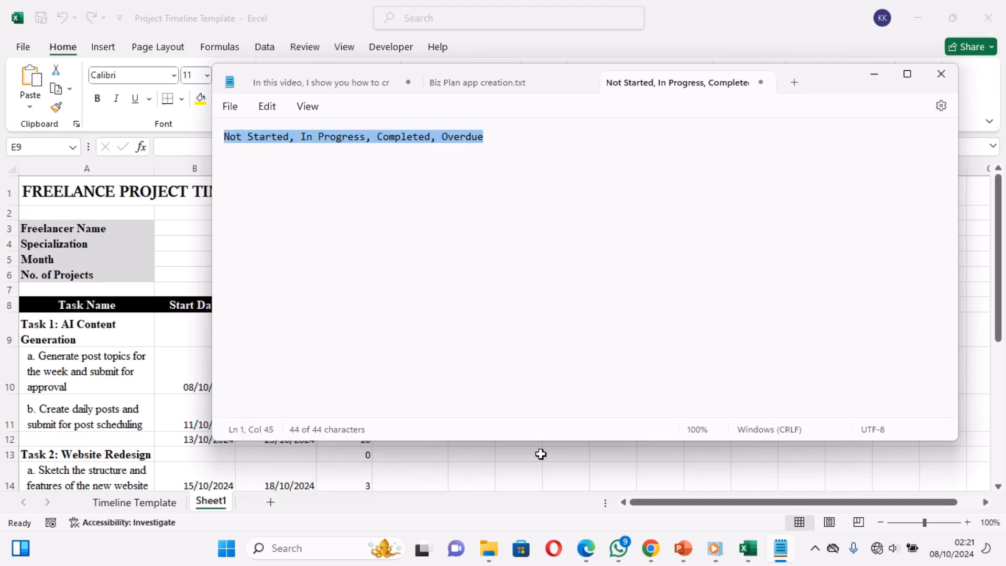
Back in Excel, apply List data validation to E9:E19 with the pasted source "Not Started, In Progress, Completed, Overdue"
key(alt+Tab)
drag(414, 335, 422, 457)
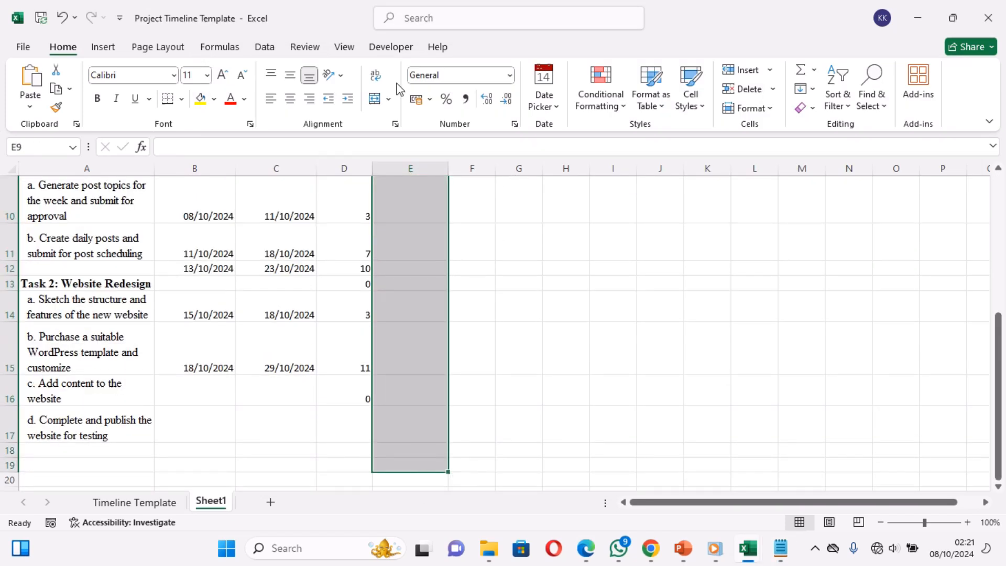
click(265, 47)
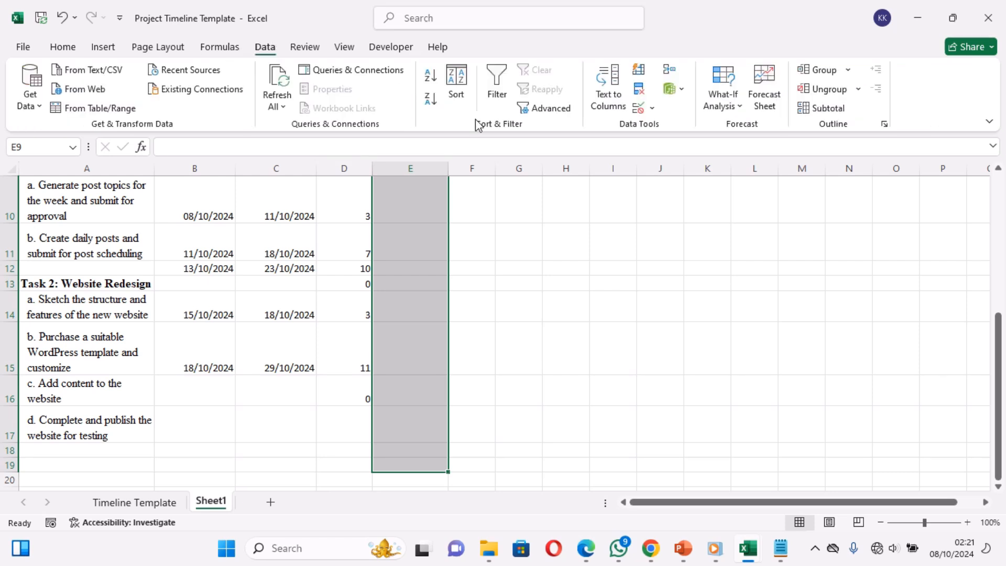
click(652, 108)
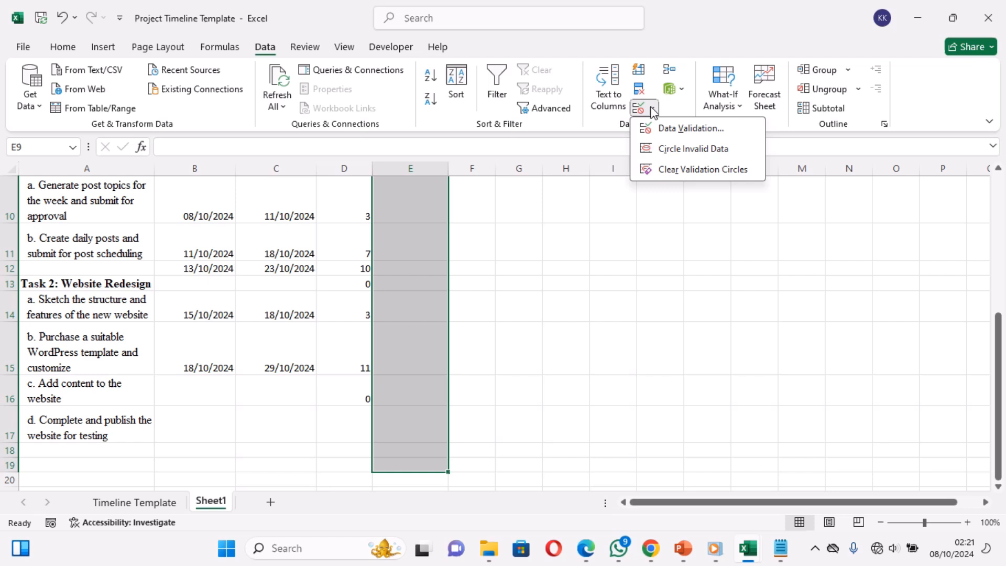
click(669, 127)
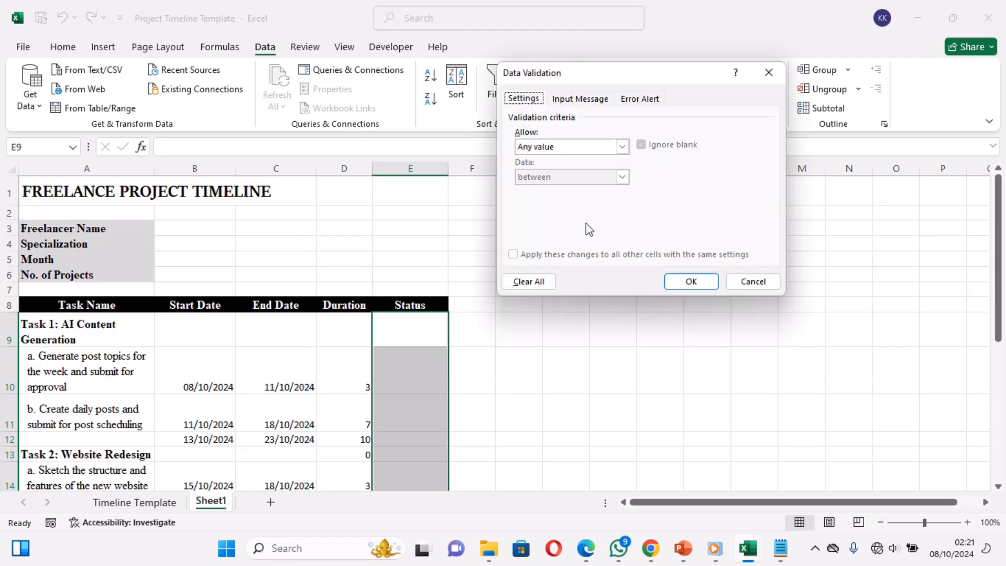
click(622, 147)
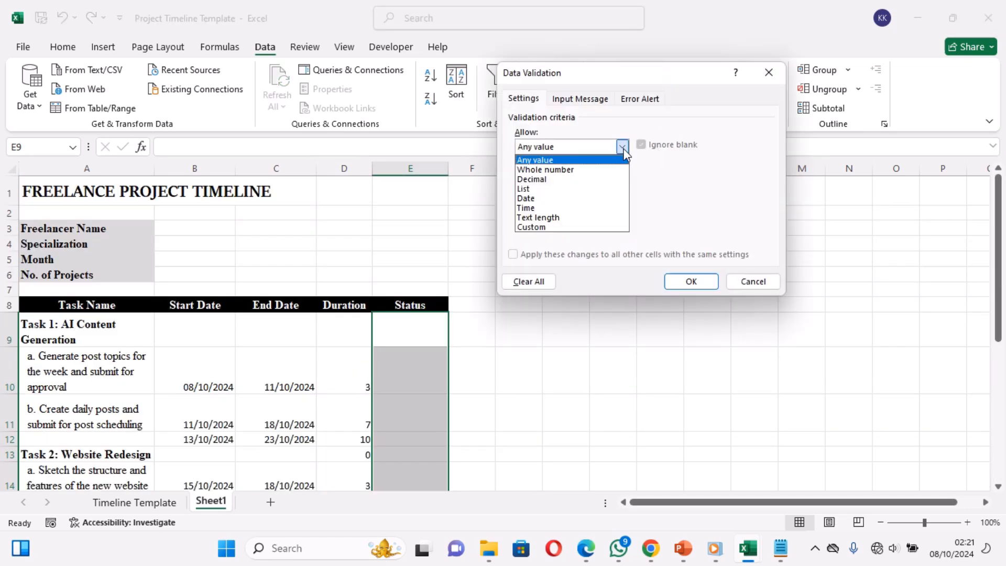
click(544, 190)
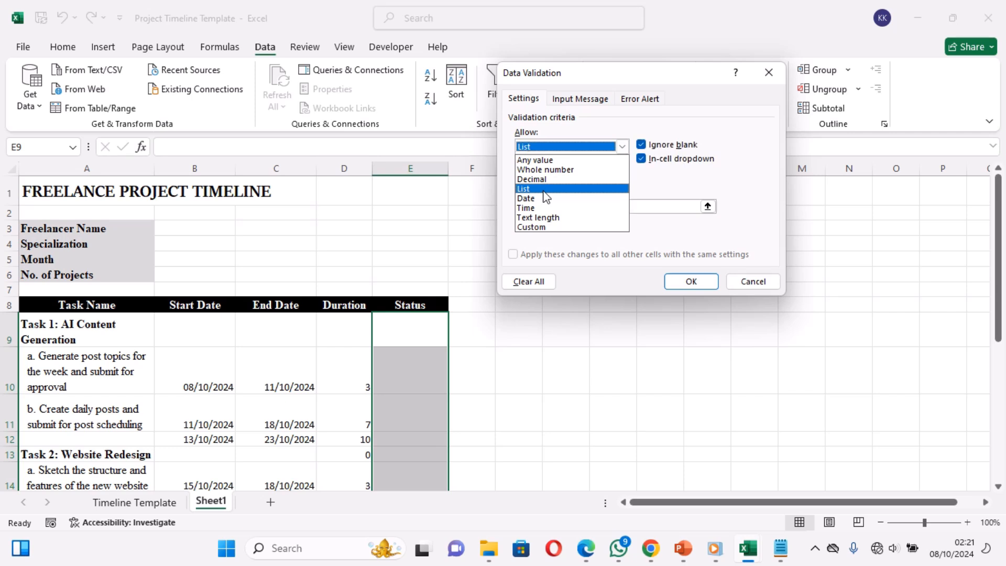
click(582, 208)
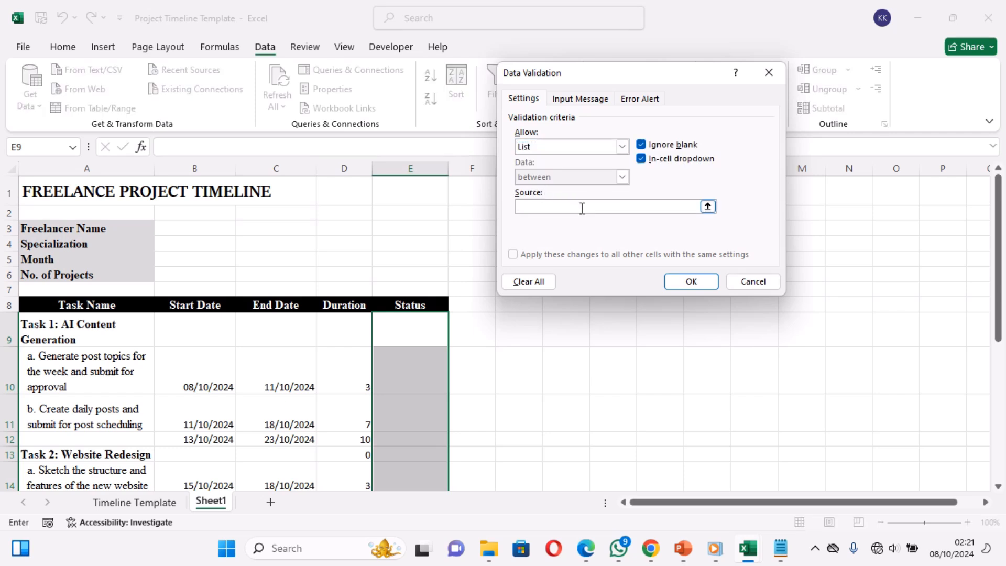
right_click(582, 208)
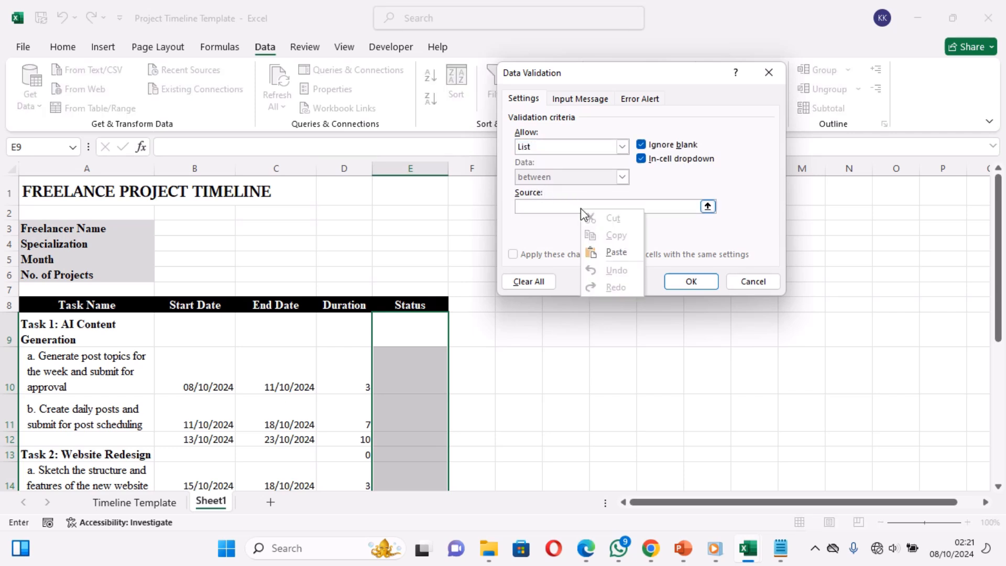
click(616, 253)
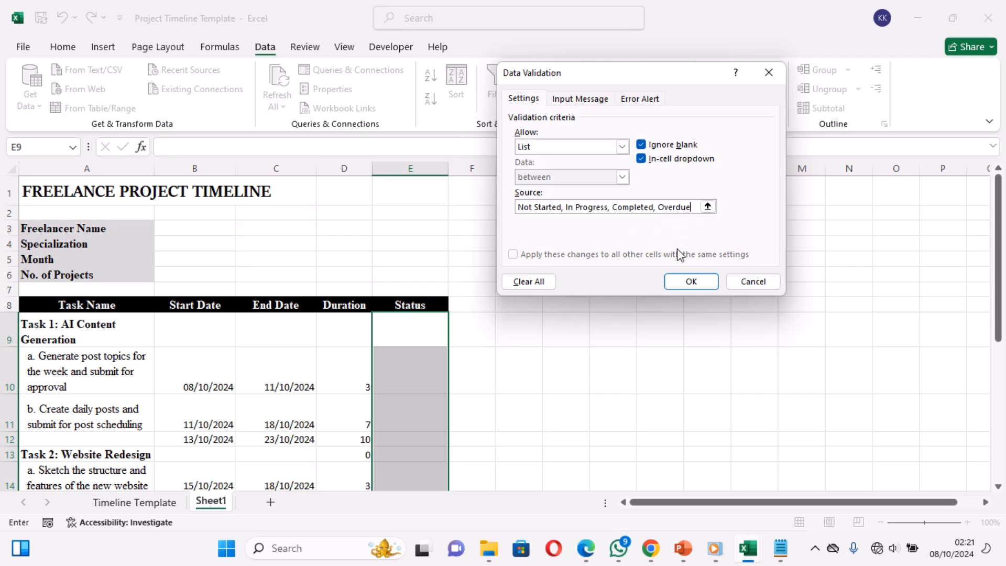
click(692, 282)
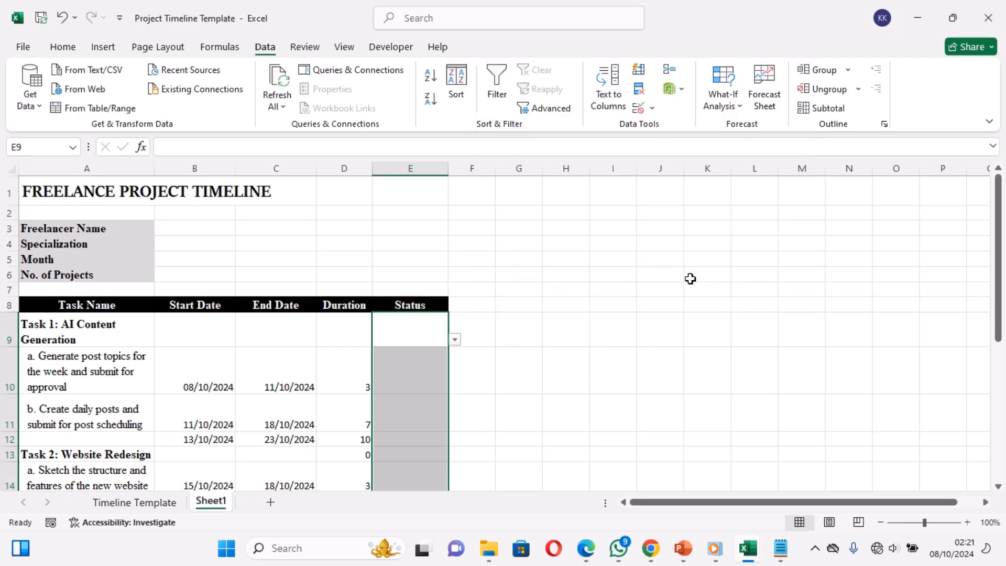
Check the options of the Status drop-down in E9 and examine how far down column E the drop-down extends
click(627, 337)
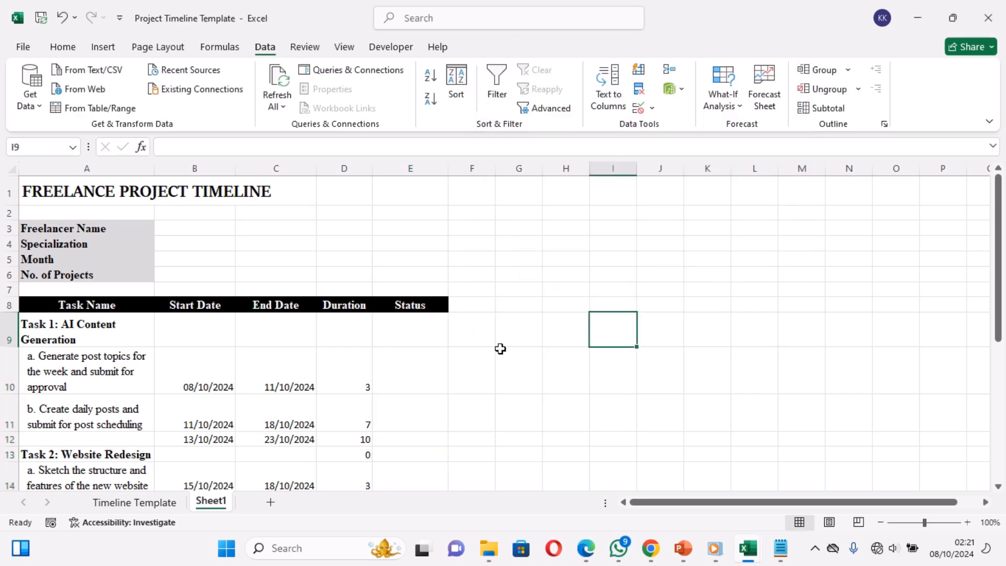
click(439, 339)
click(455, 340)
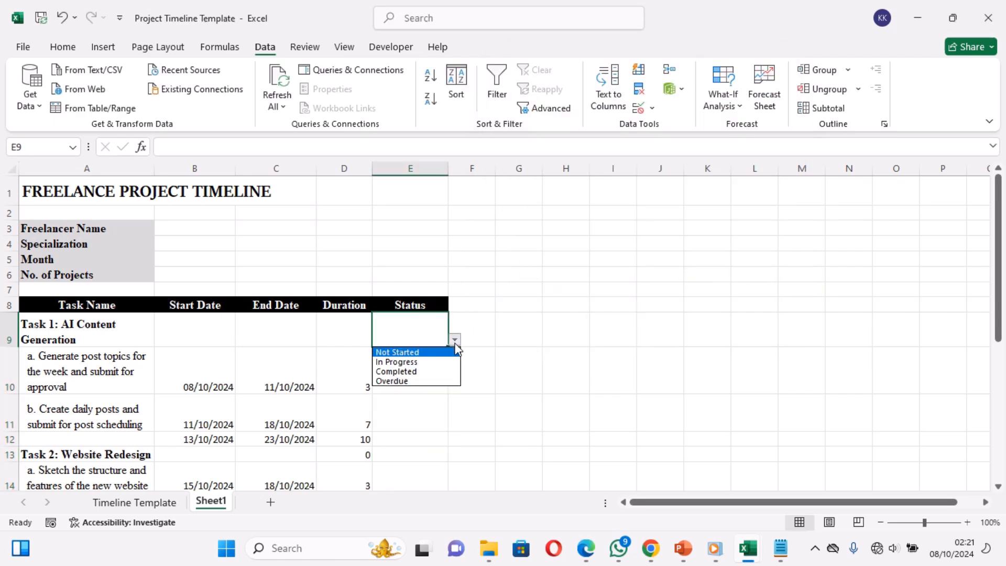
click(429, 400)
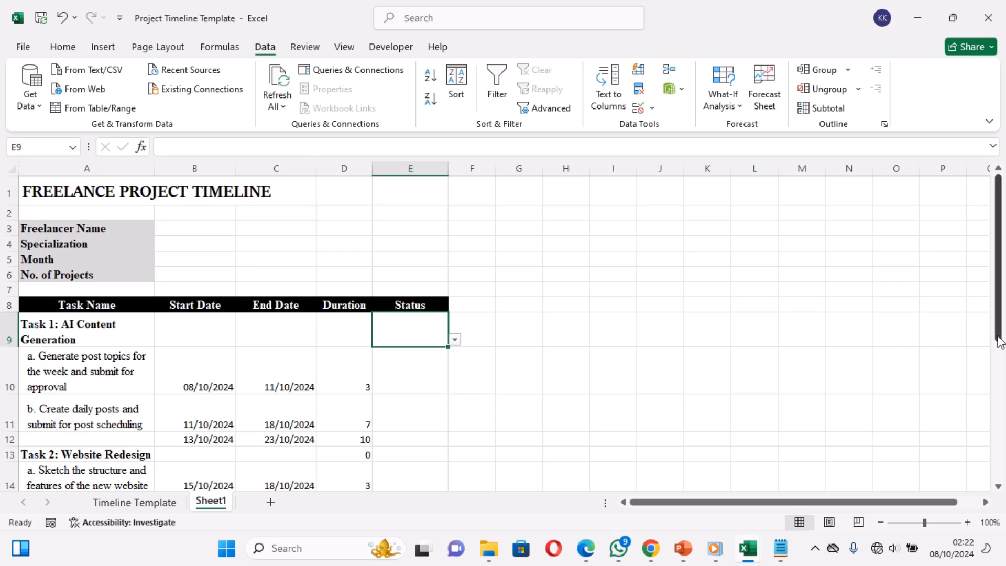
drag(1000, 341, 999, 452)
click(413, 430)
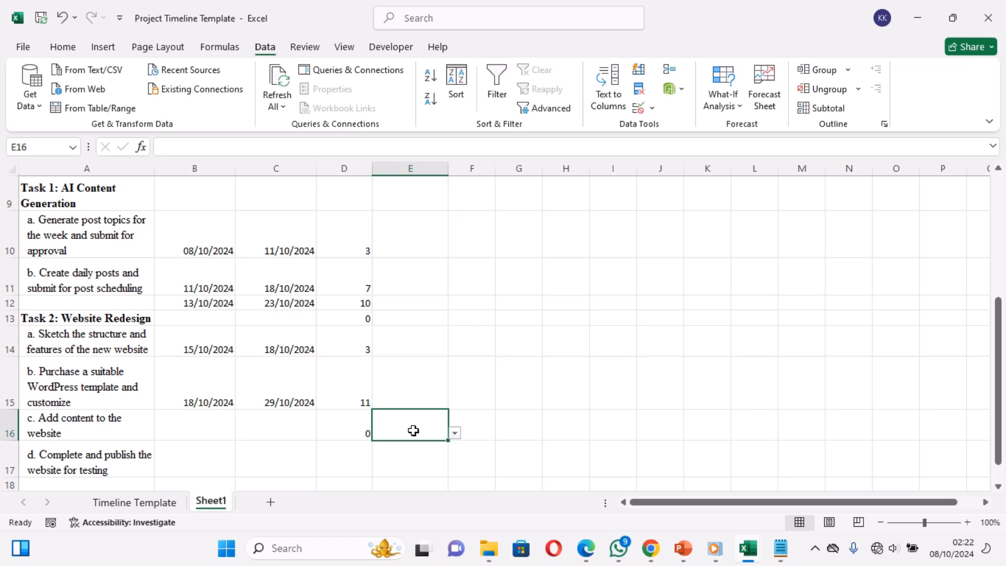
click(425, 459)
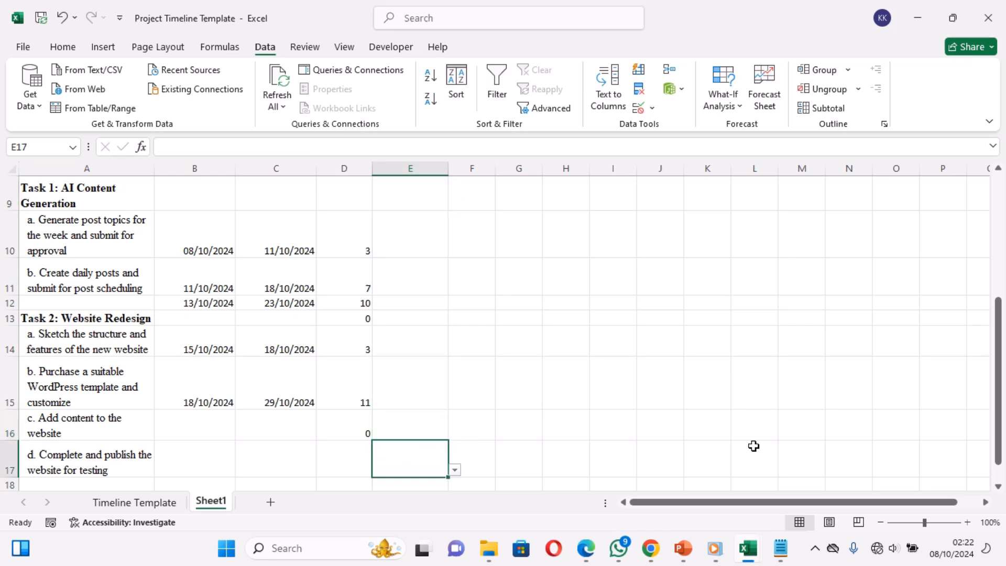
click(1000, 480)
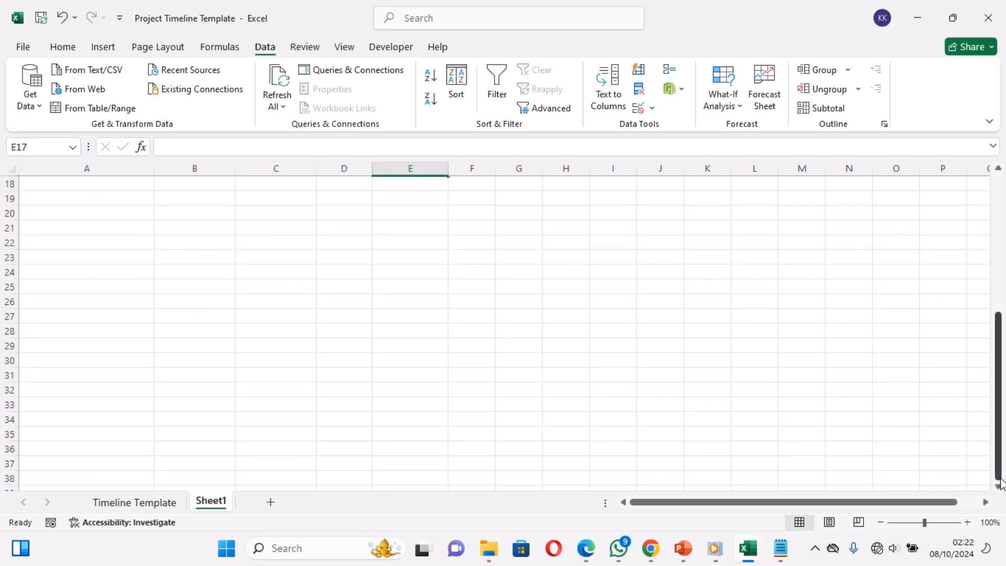
click(998, 169)
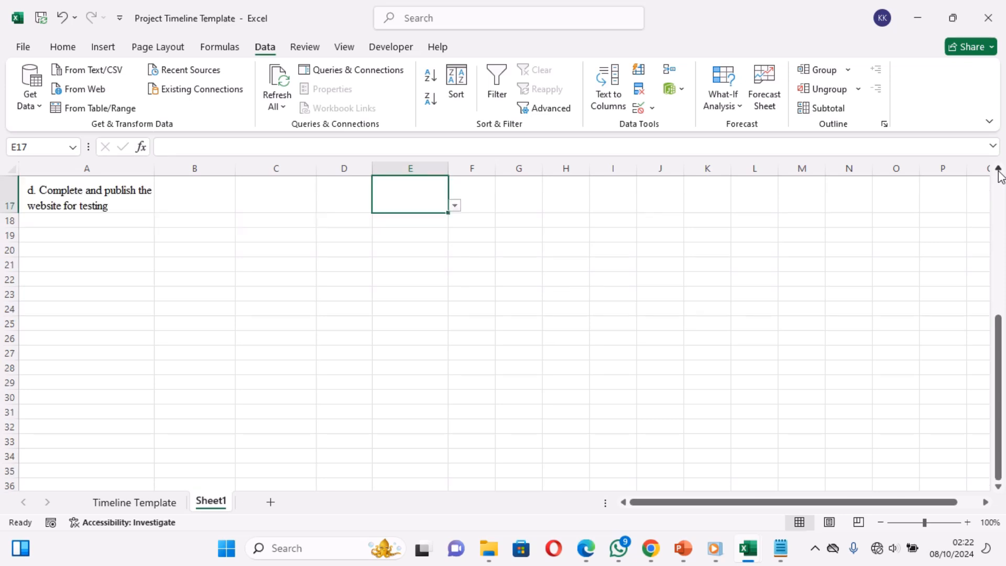
double_click(999, 168)
click(434, 308)
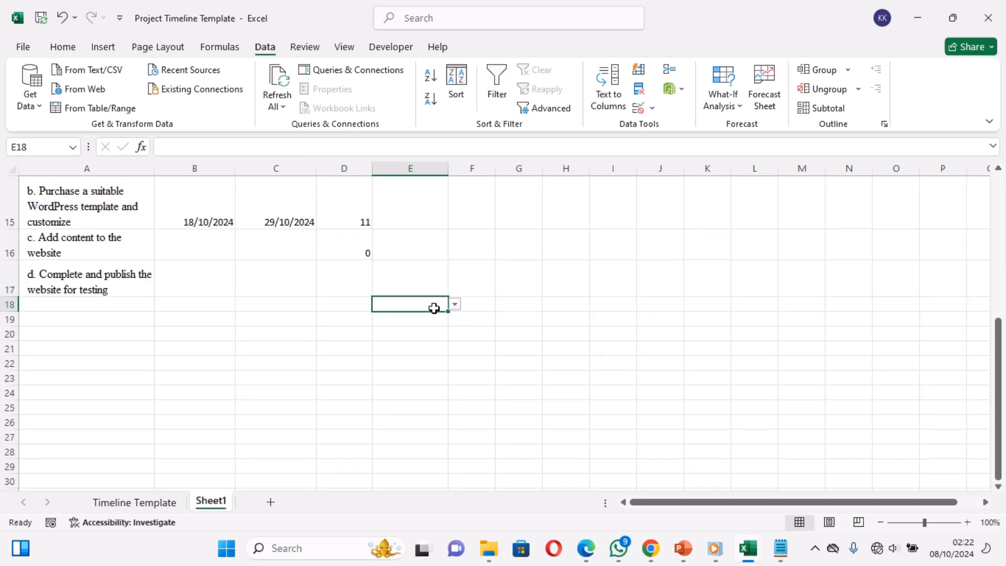
click(434, 323)
click(434, 344)
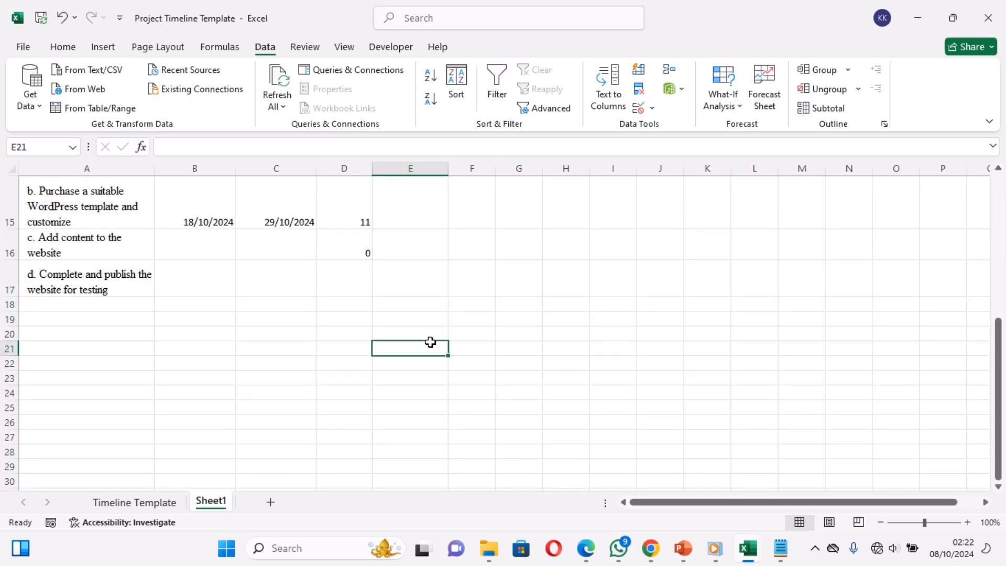
Fill the Status drop-down from E19 down to E29 and check its options in E29
click(434, 324)
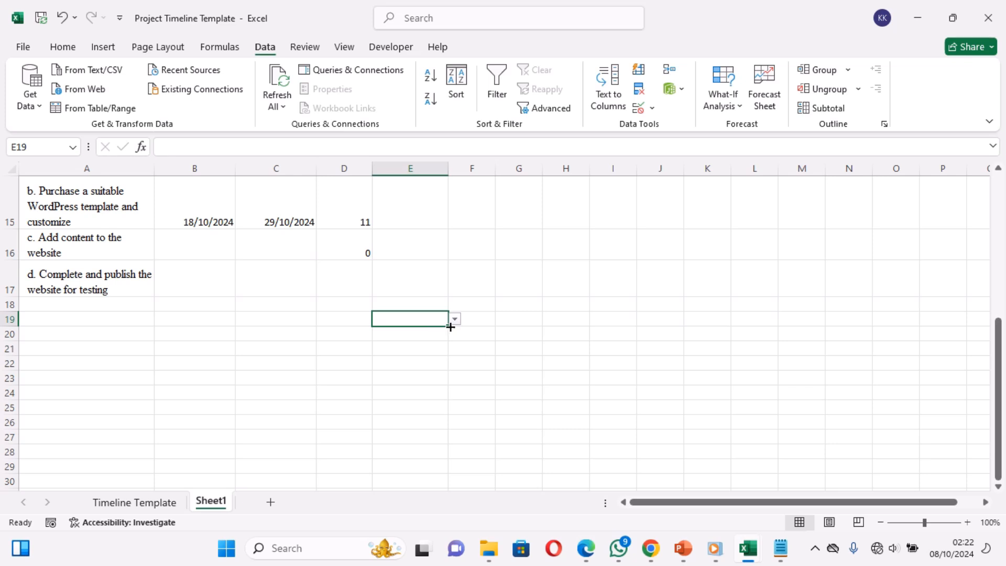
drag(450, 326, 444, 474)
click(429, 465)
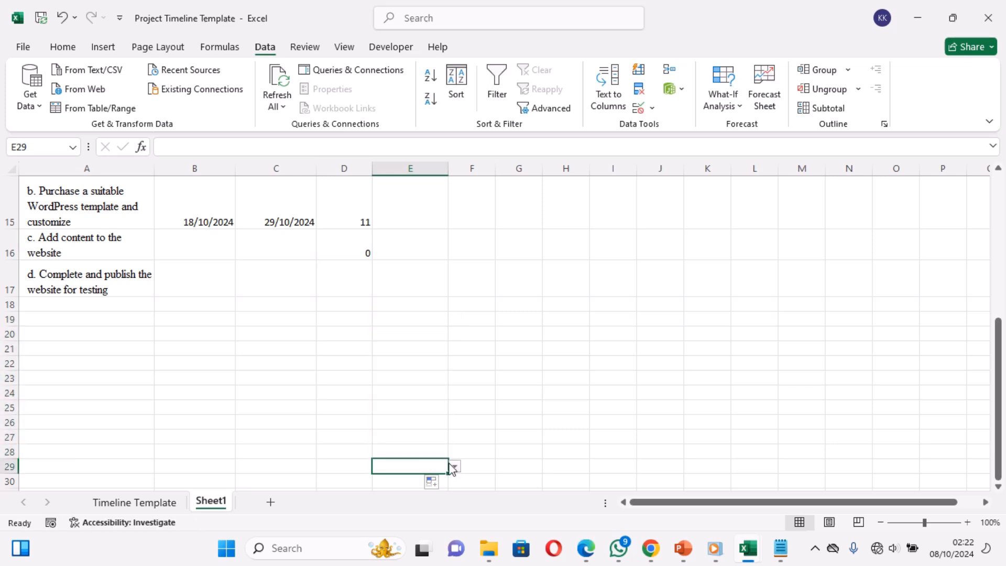
click(455, 466)
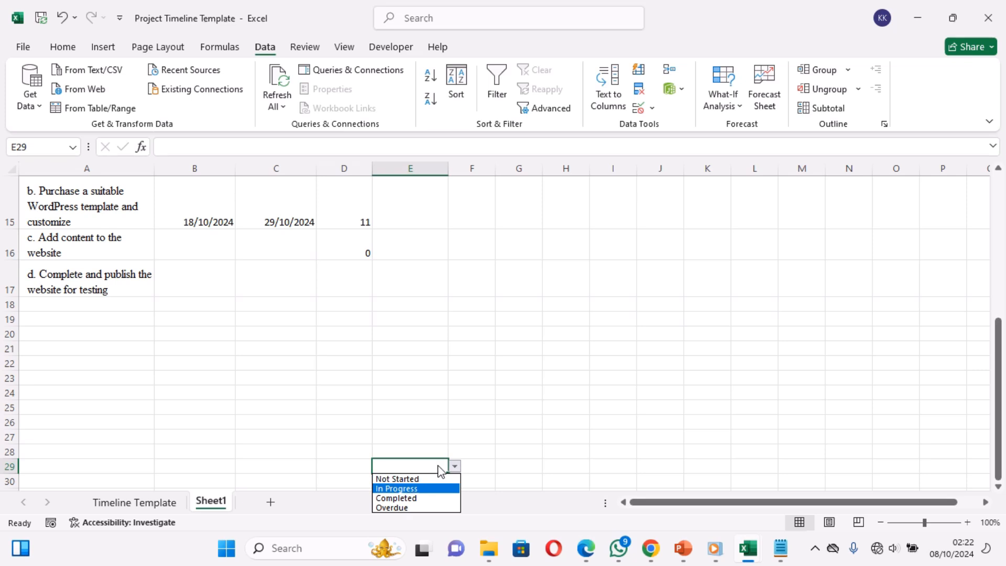
Try to enter a SEQUENCE formula in F8 with 1 row, 31 columns, TODAY as the start and a step of 1
key(Escape)
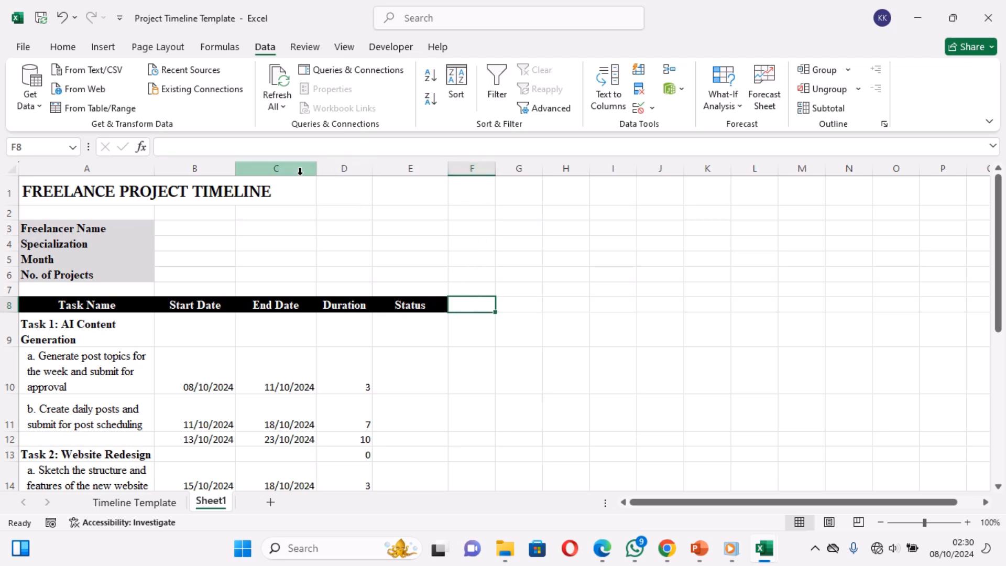
click(265, 146)
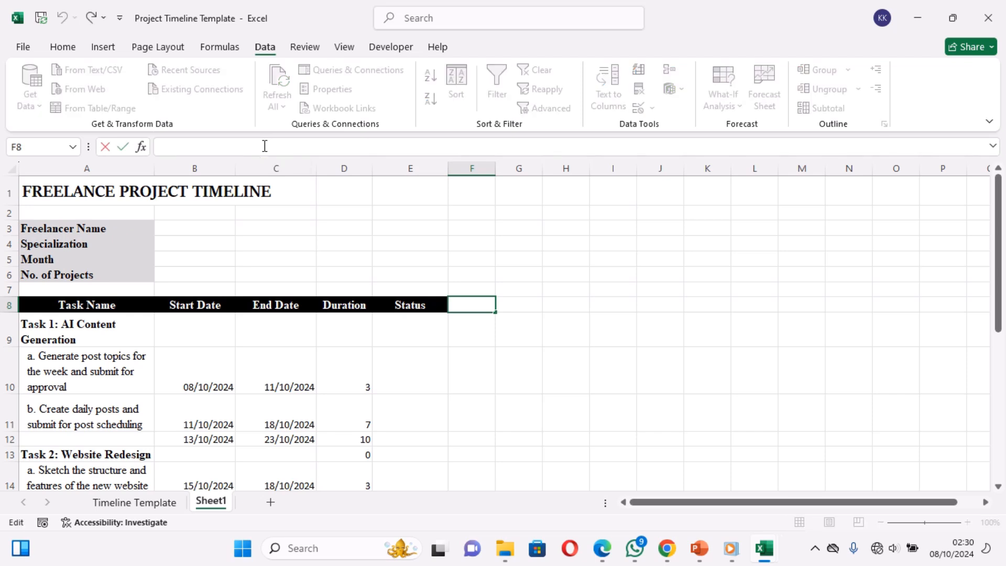
text(=)
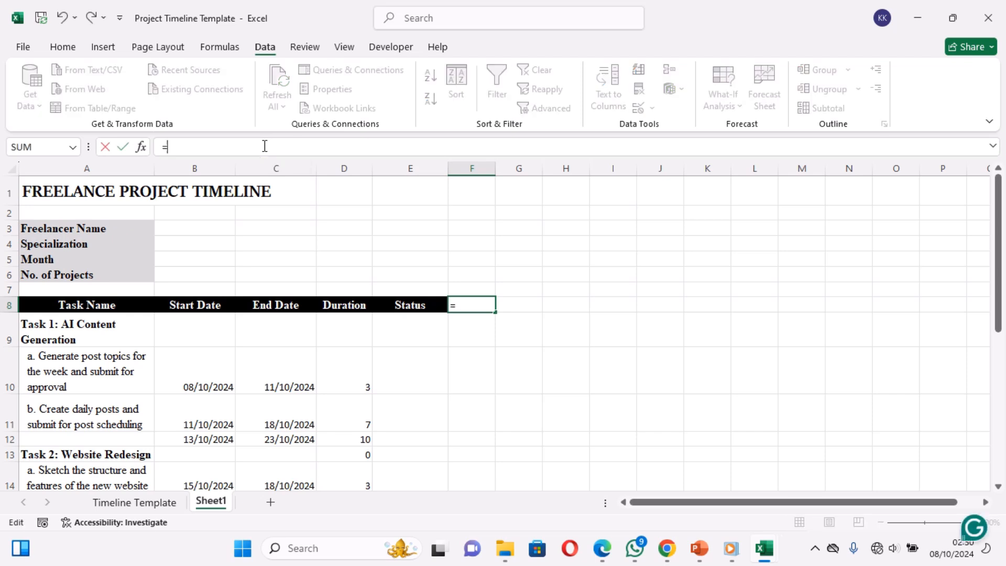
text(sequ)
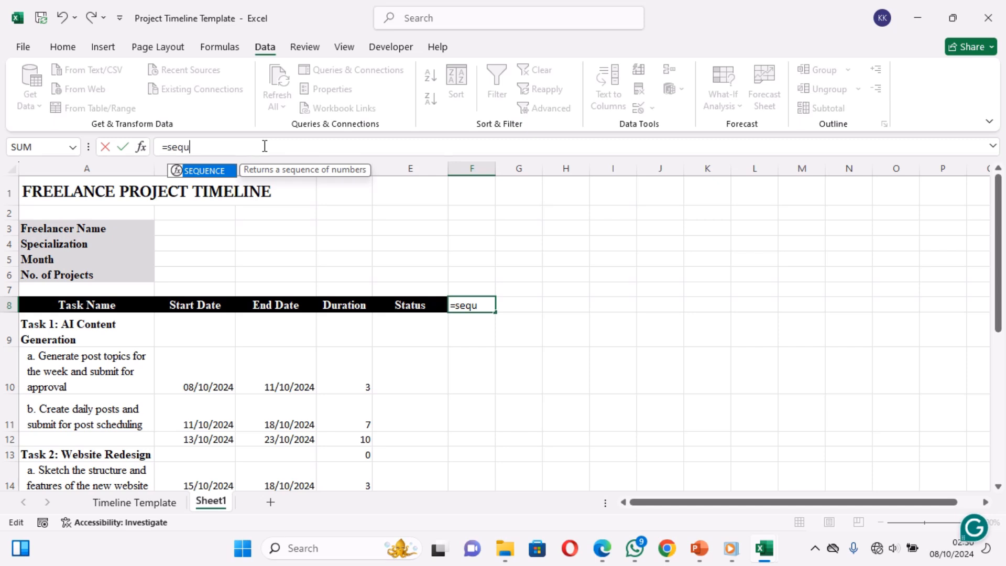
key(Tab)
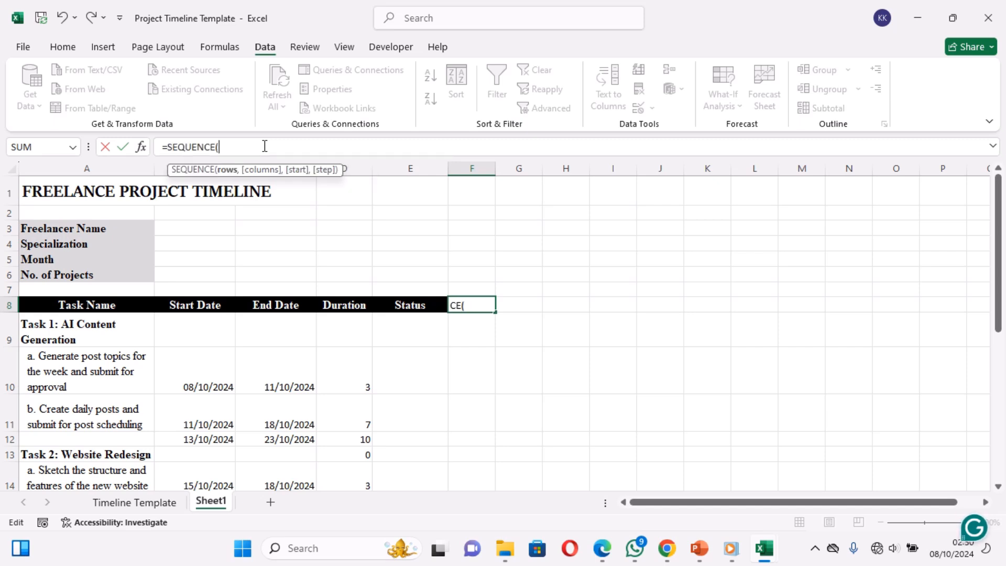
text(1,)
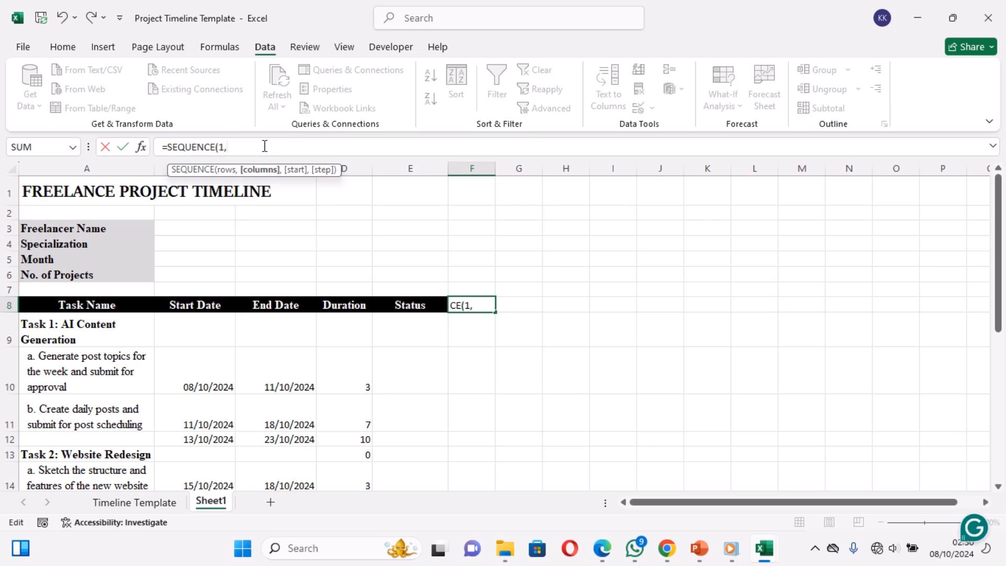
text(31,)
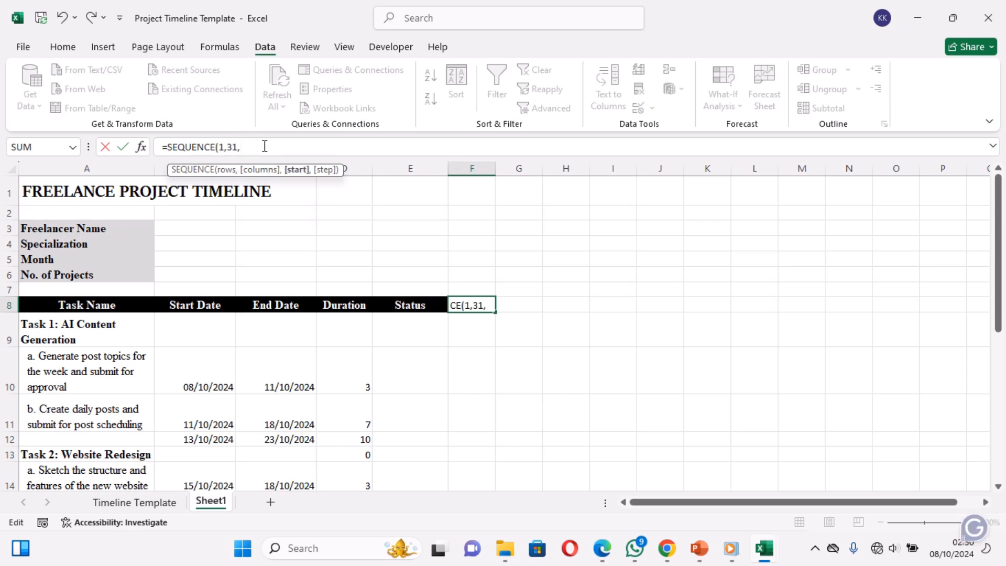
text(To)
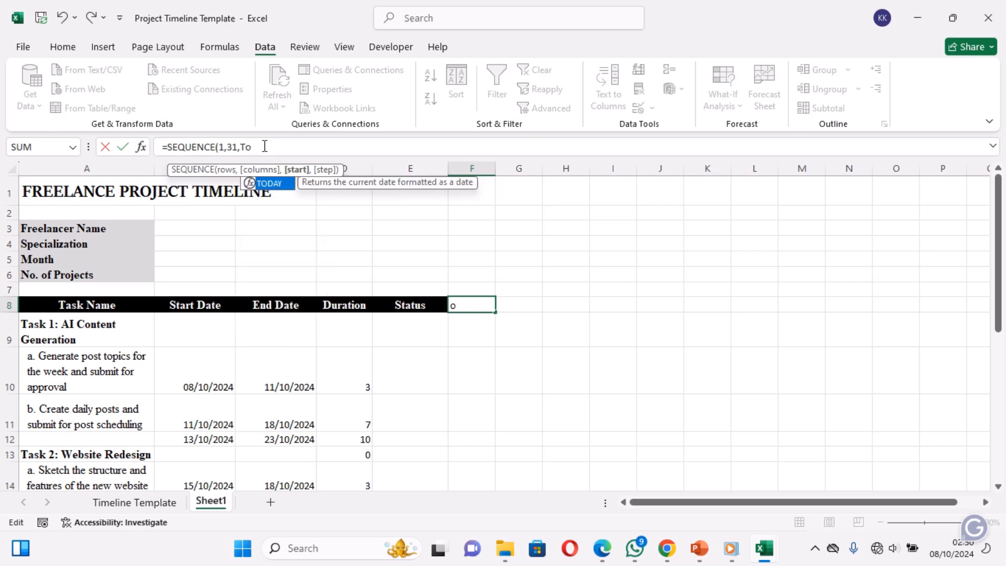
key(Tab)
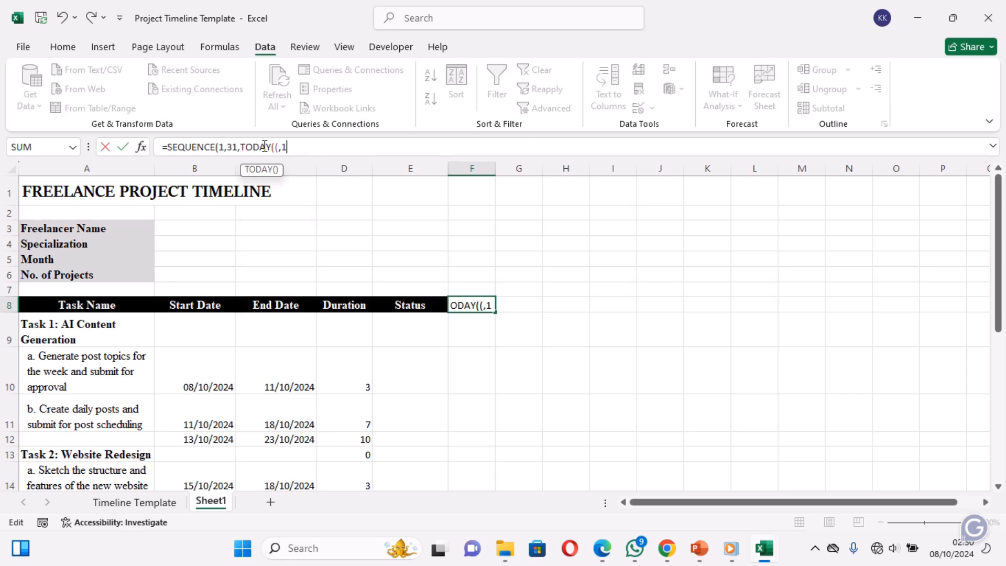
key(Return)
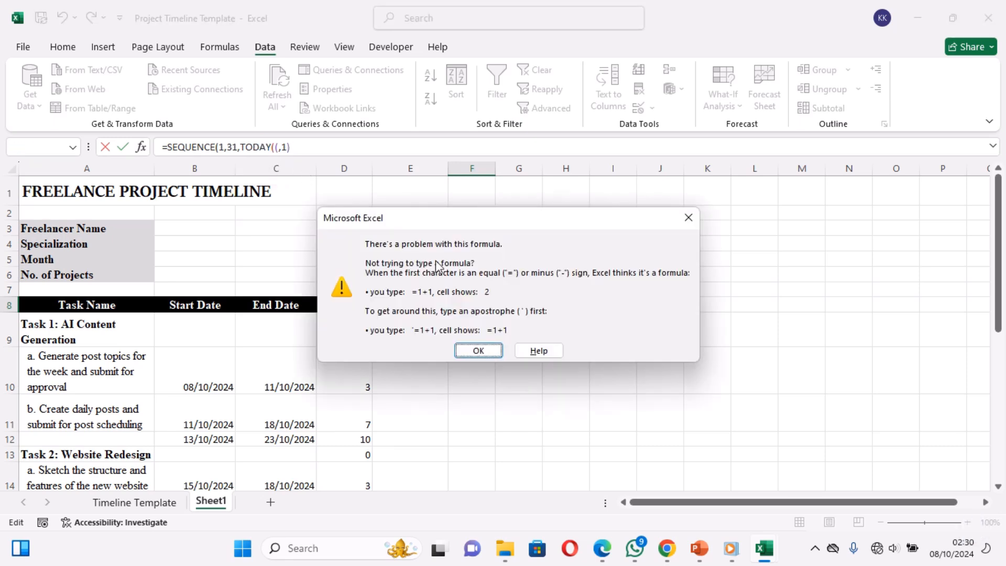
click(478, 350)
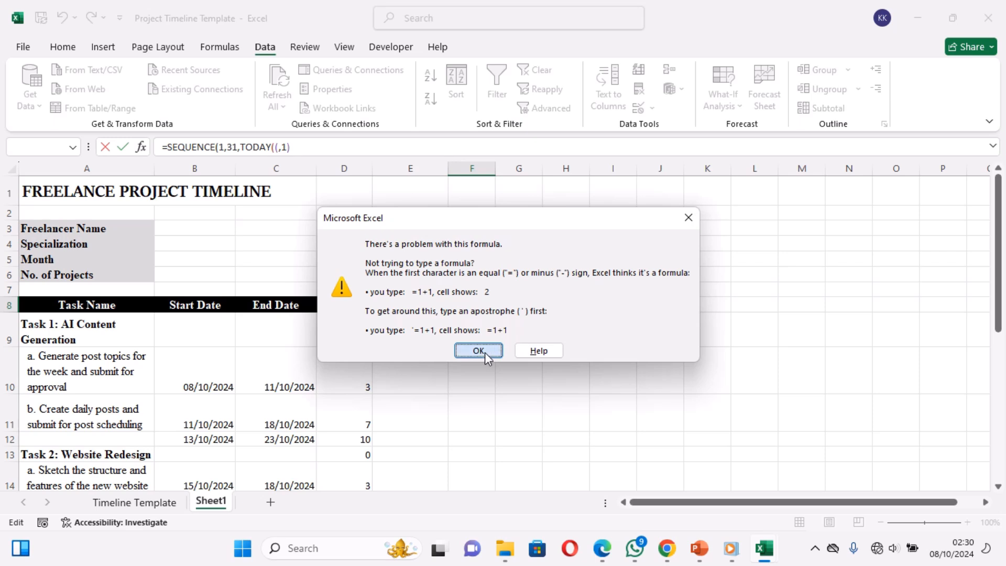
Correct the parentheses after TODAY so the F8 formula reads =SEQUENCE(1,31,TODAY(),1)
click(276, 148)
key(BackSpace)
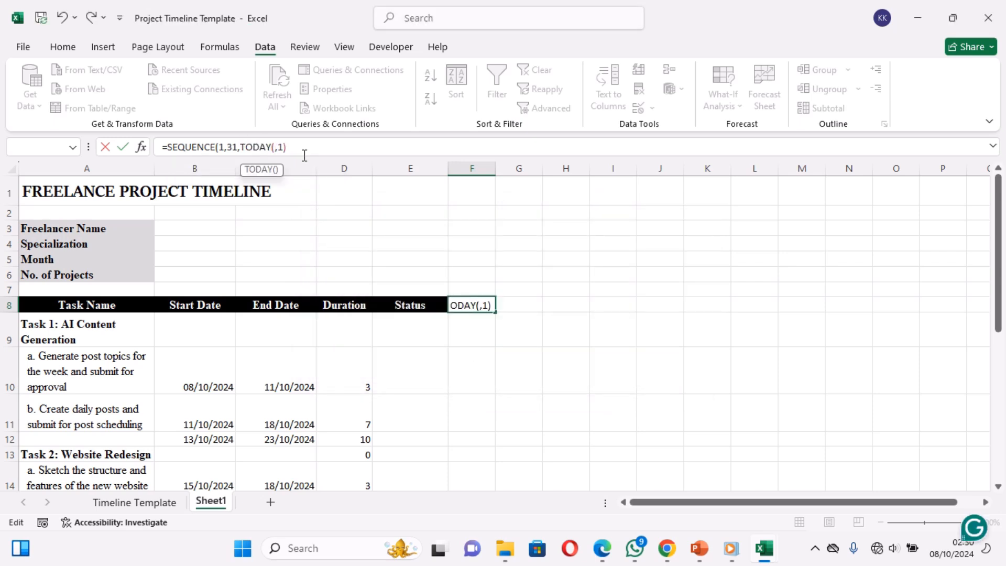
text())
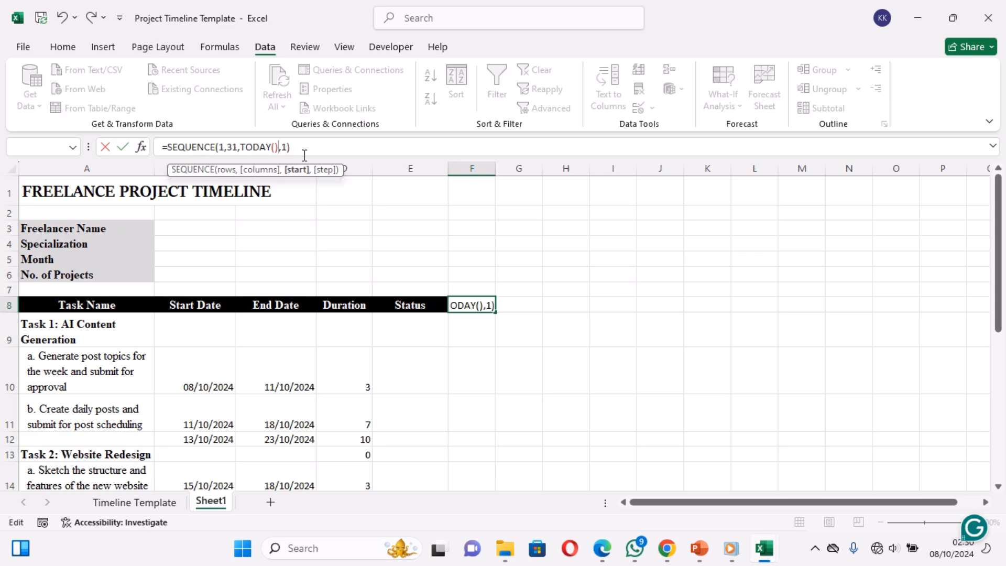
key(Return)
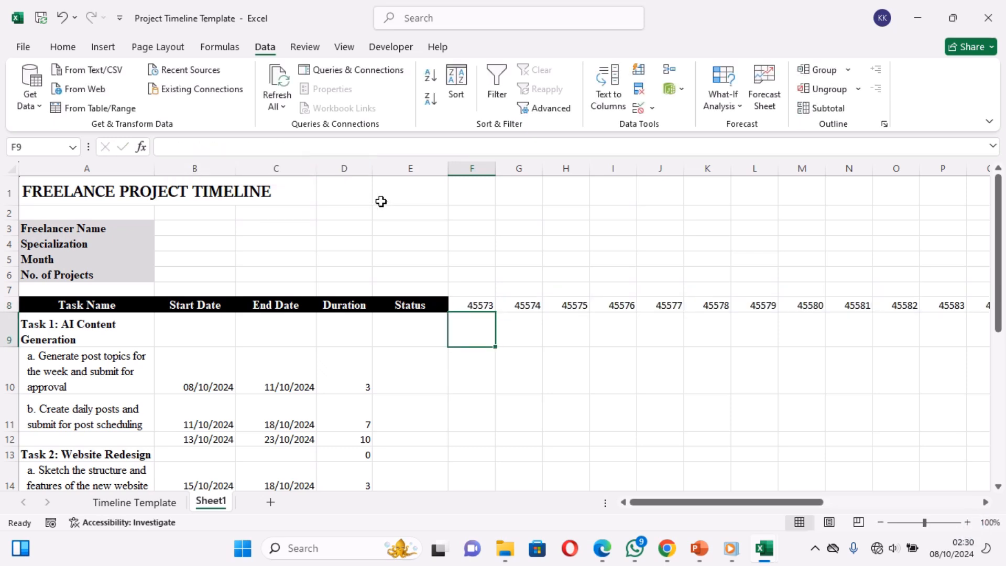
Format the date sequence in F8:AJ8 with the custom number format dd-mmm
click(479, 304)
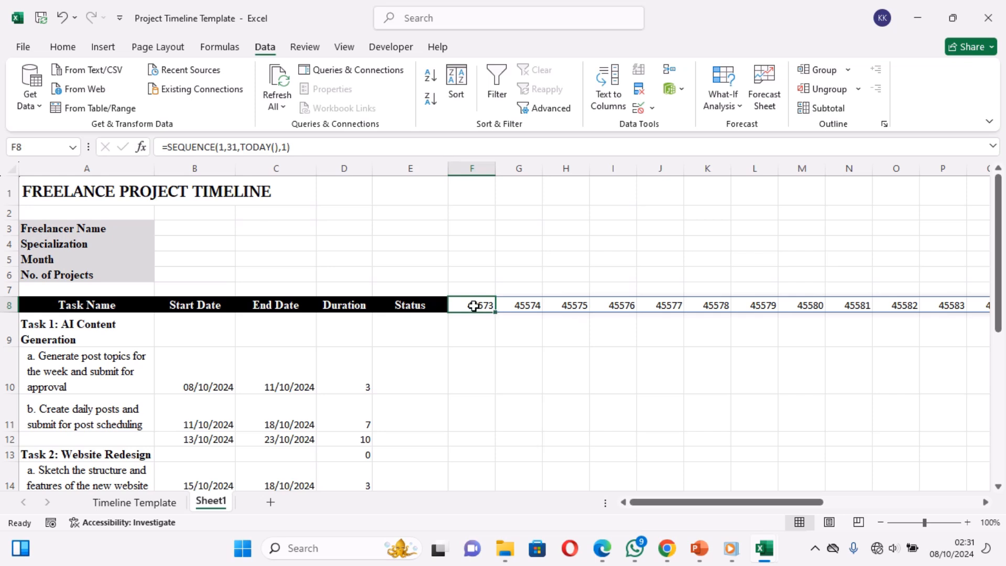
drag(473, 306, 880, 303)
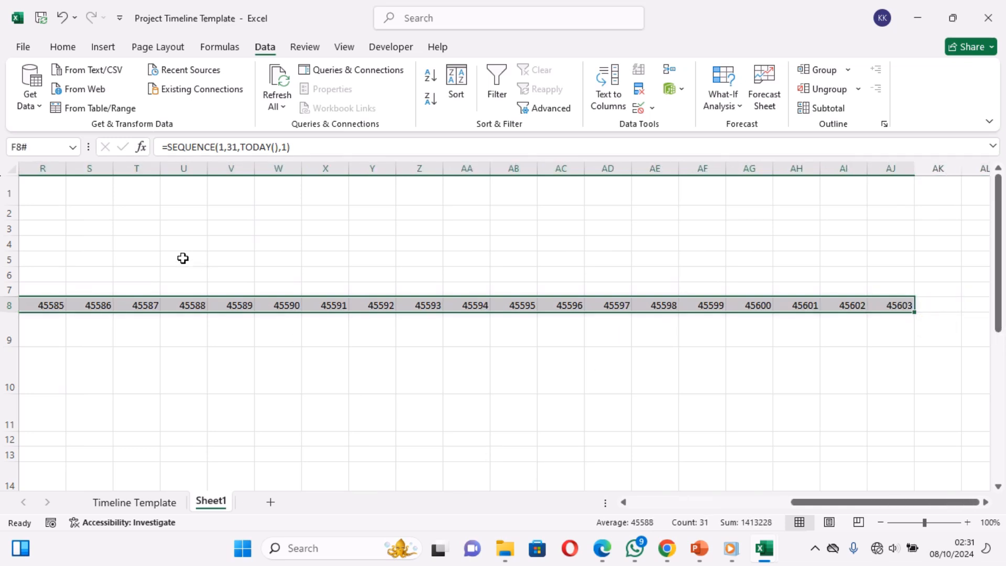
click(63, 47)
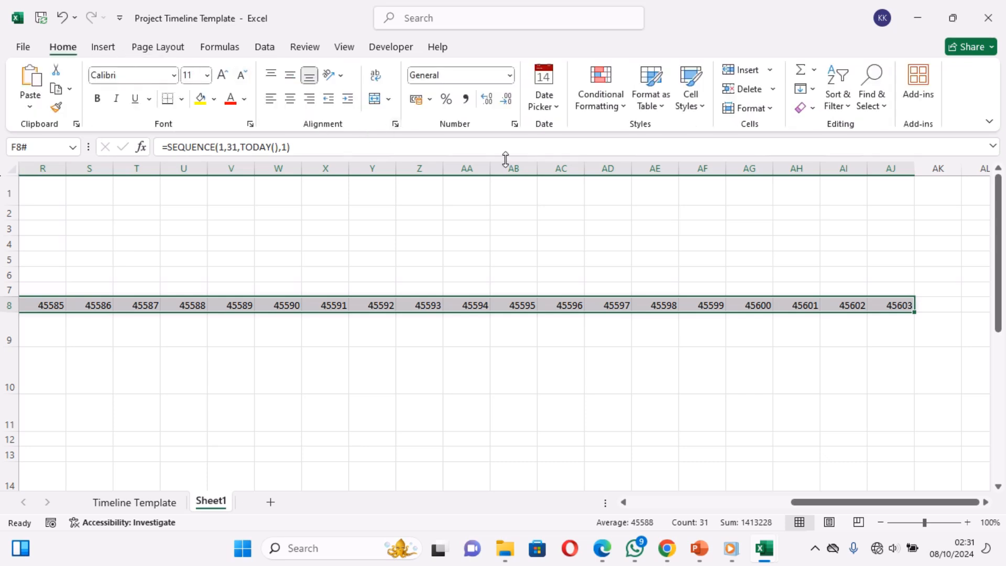
click(516, 125)
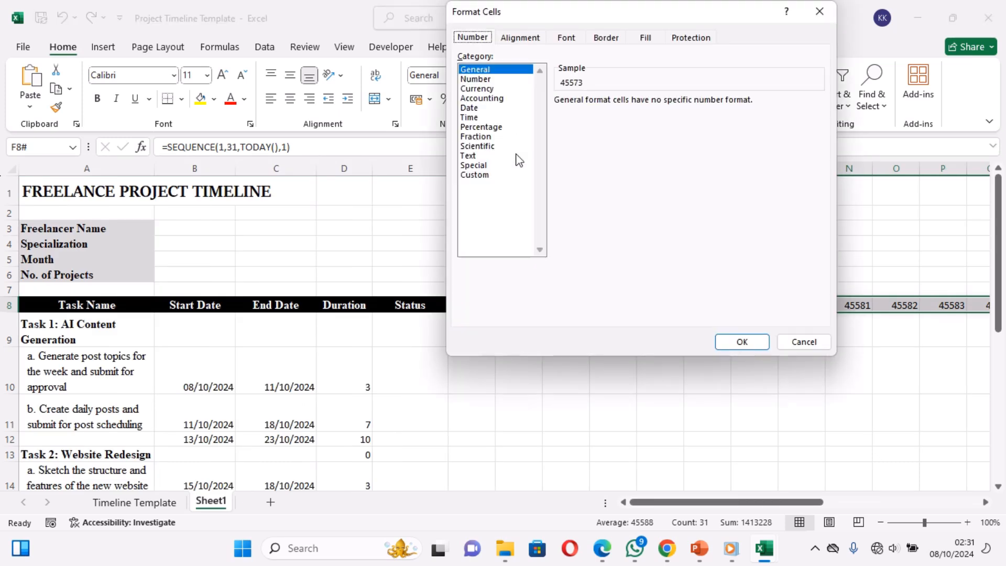
click(482, 175)
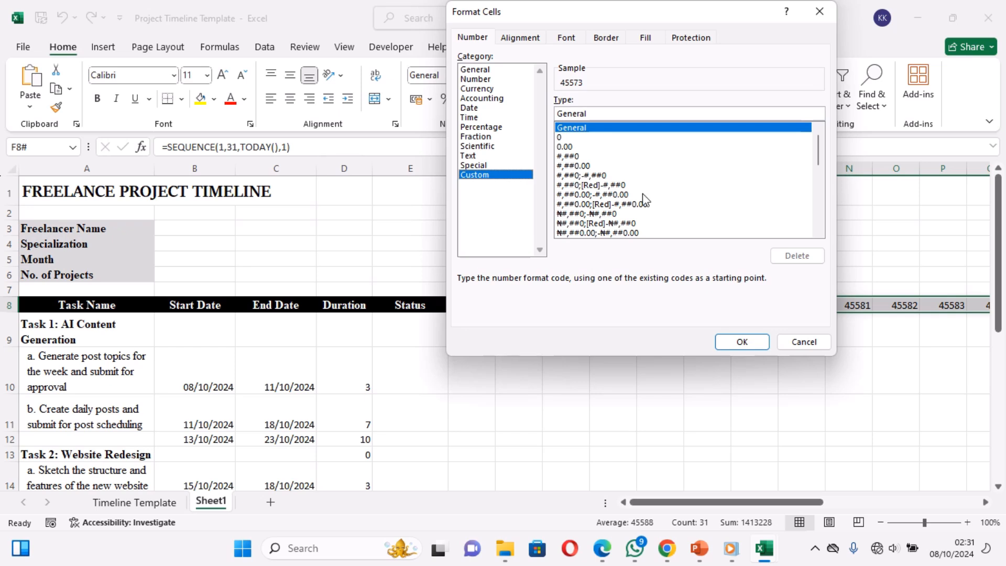
click(818, 232)
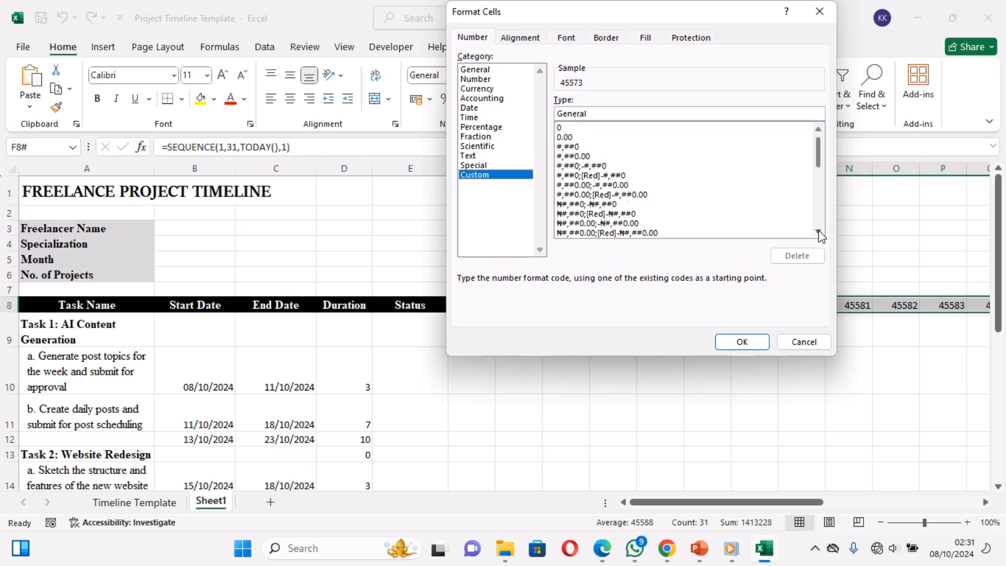
click(818, 232)
click(818, 232)
click(818, 232)
click(818, 232)
click(818, 232)
click(818, 232)
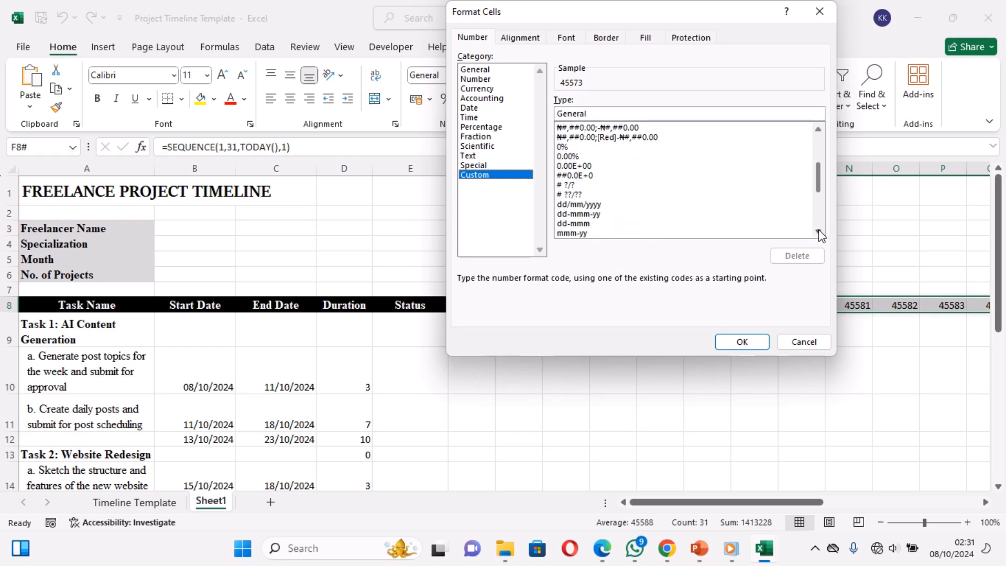
click(818, 232)
click(818, 232)
click(818, 232)
click(818, 232)
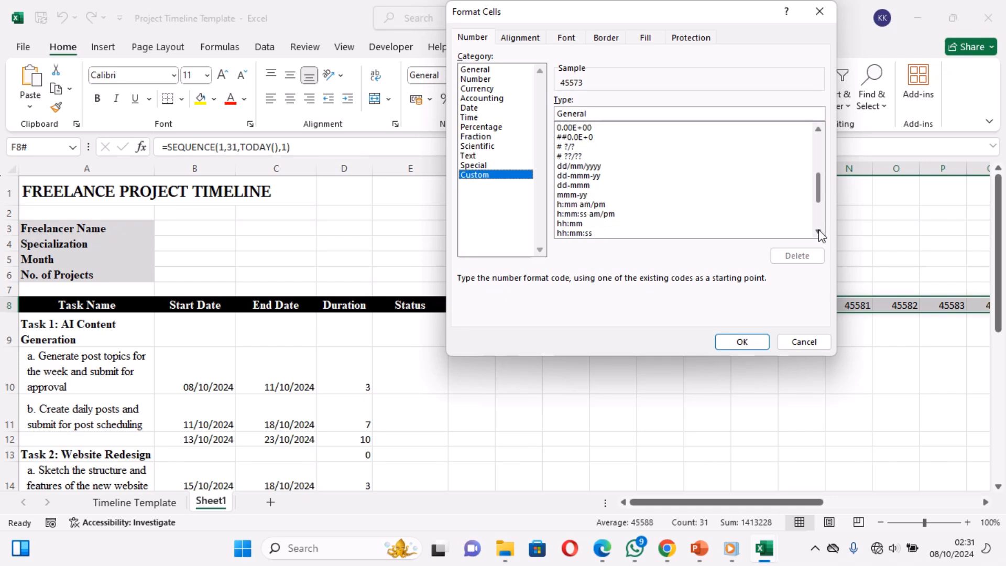
click(583, 187)
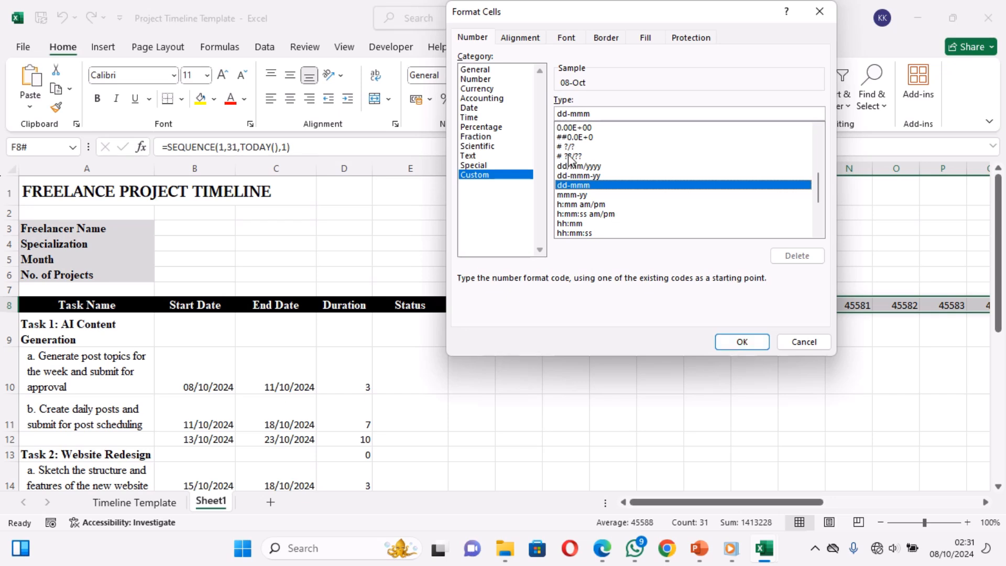
click(570, 156)
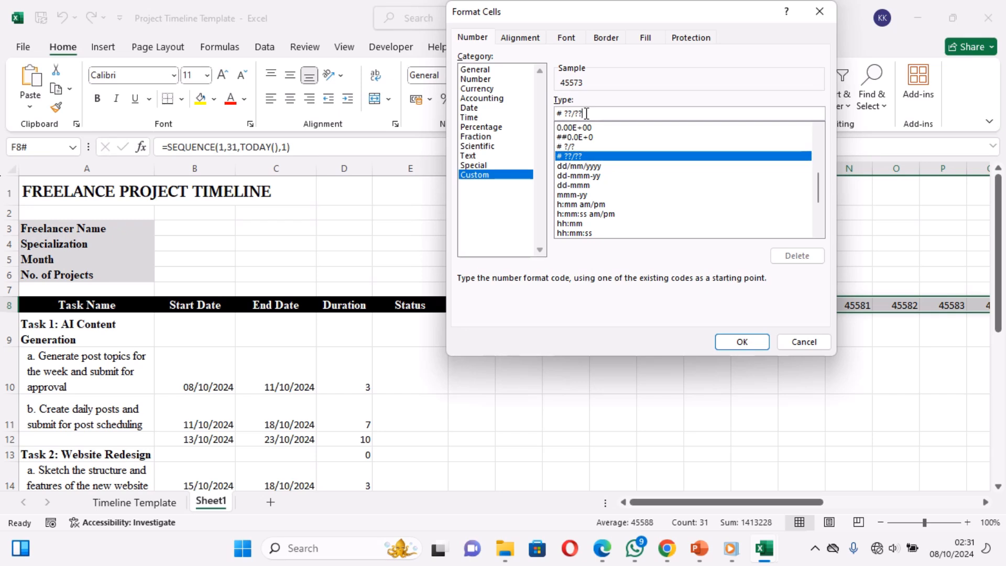
click(577, 186)
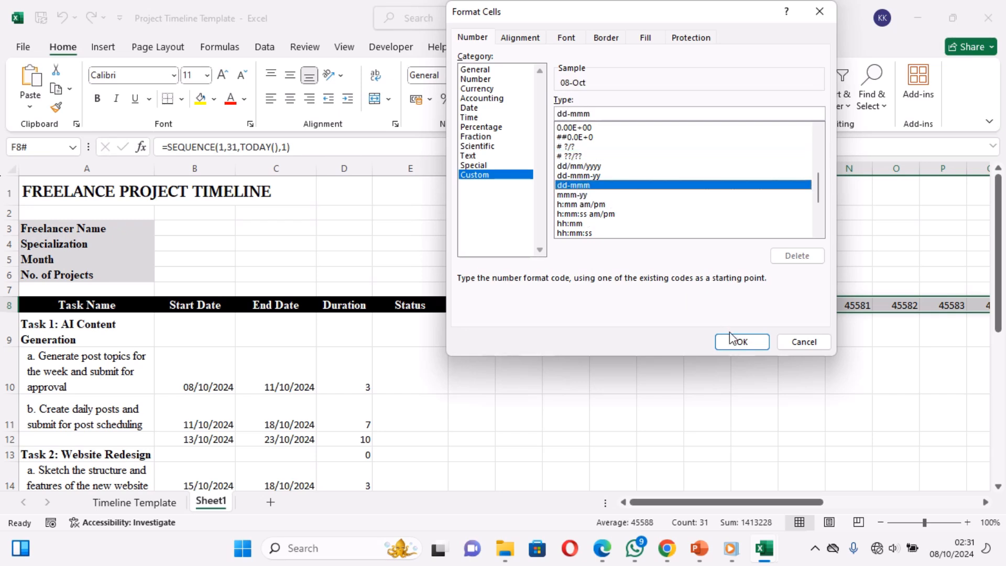
click(742, 342)
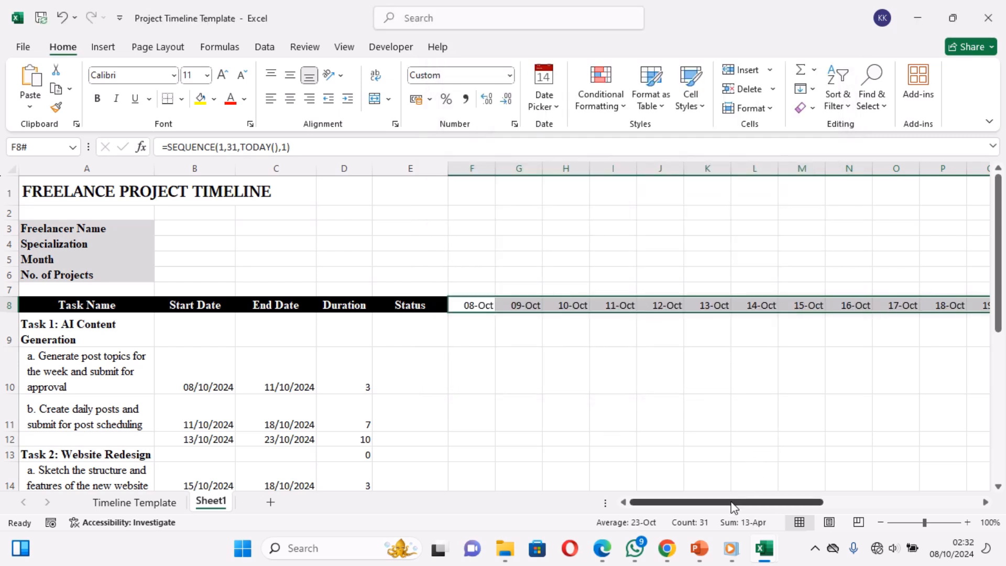
Fill the whole header row A8:AJ8 with the standard dark blue color
drag(734, 507, 890, 490)
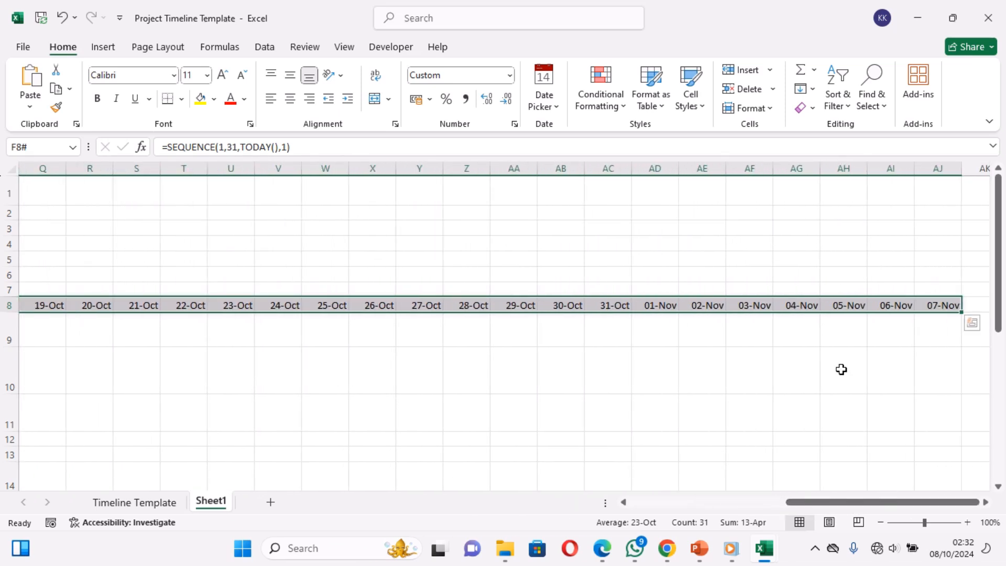
click(936, 305)
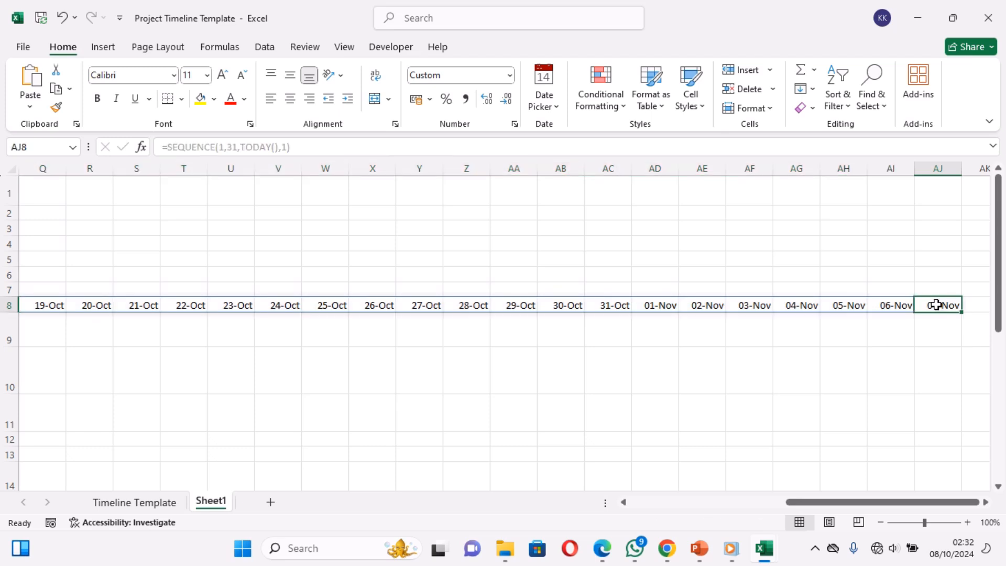
drag(936, 305, 29, 304)
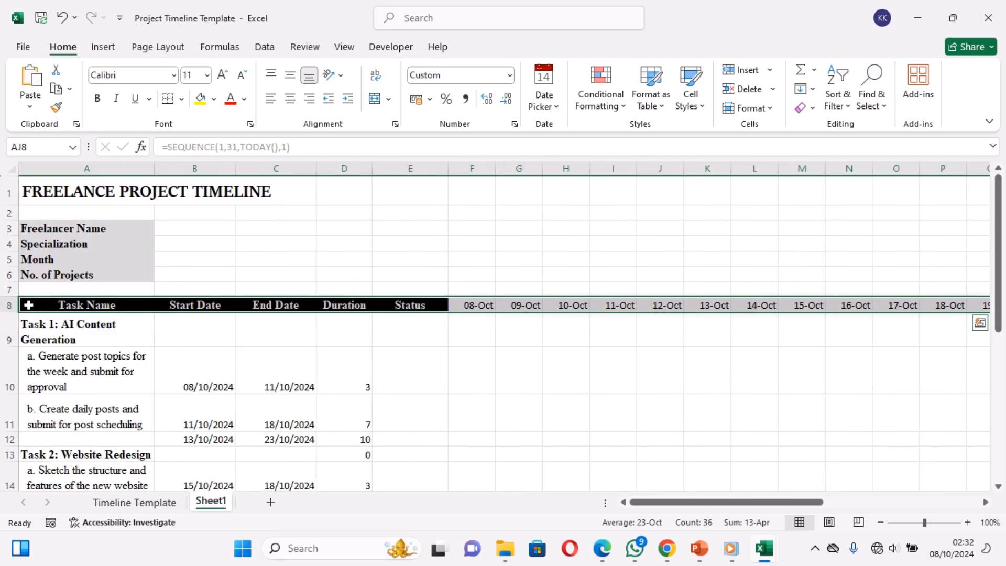
click(218, 103)
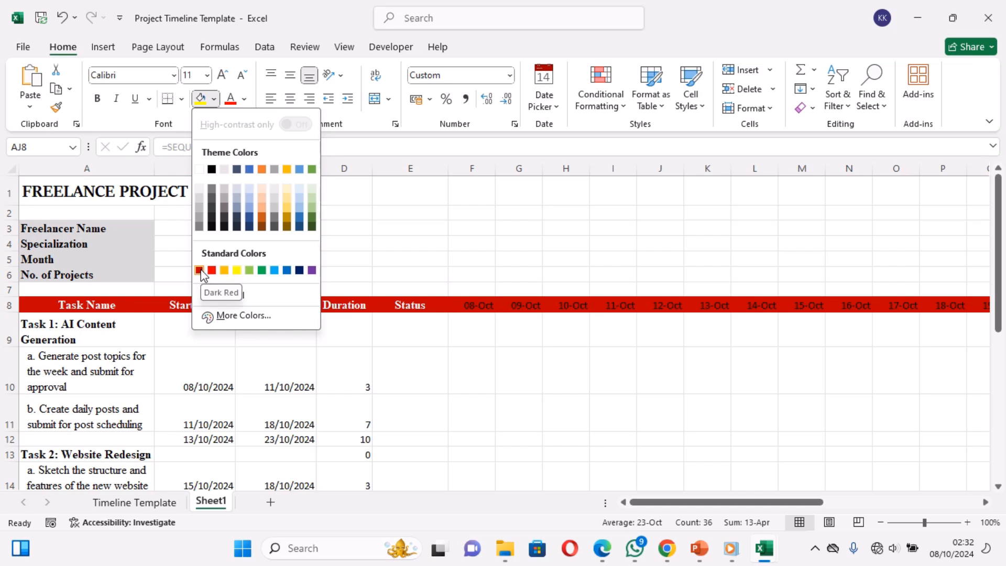
click(300, 271)
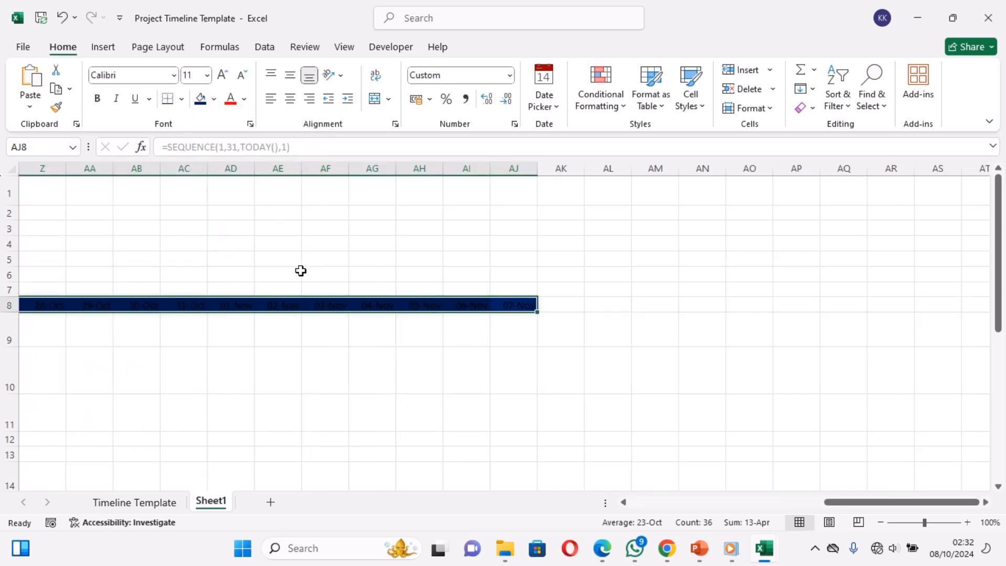
Set the font color of the header row A8:AJ8 to white and check the row
click(244, 100)
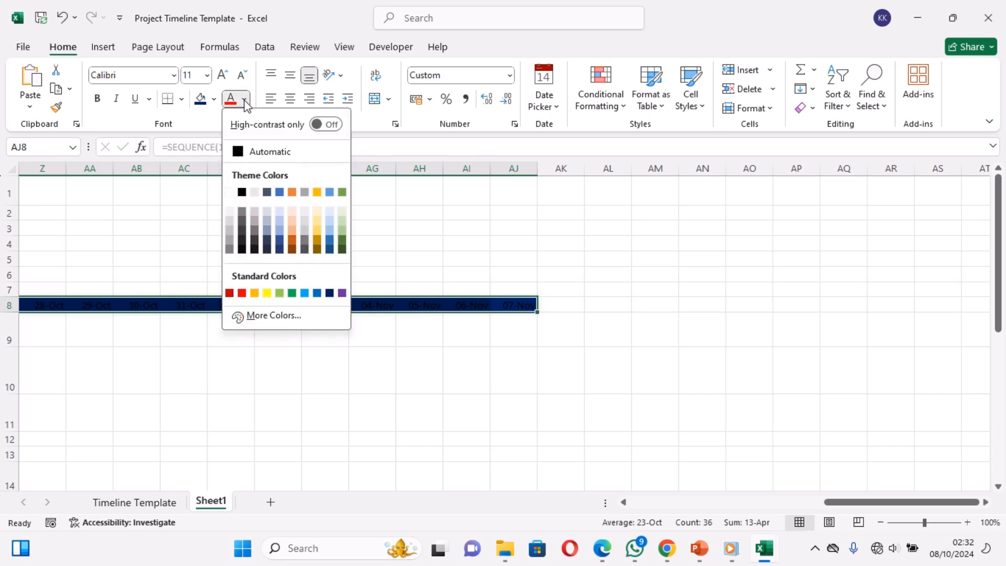
click(229, 192)
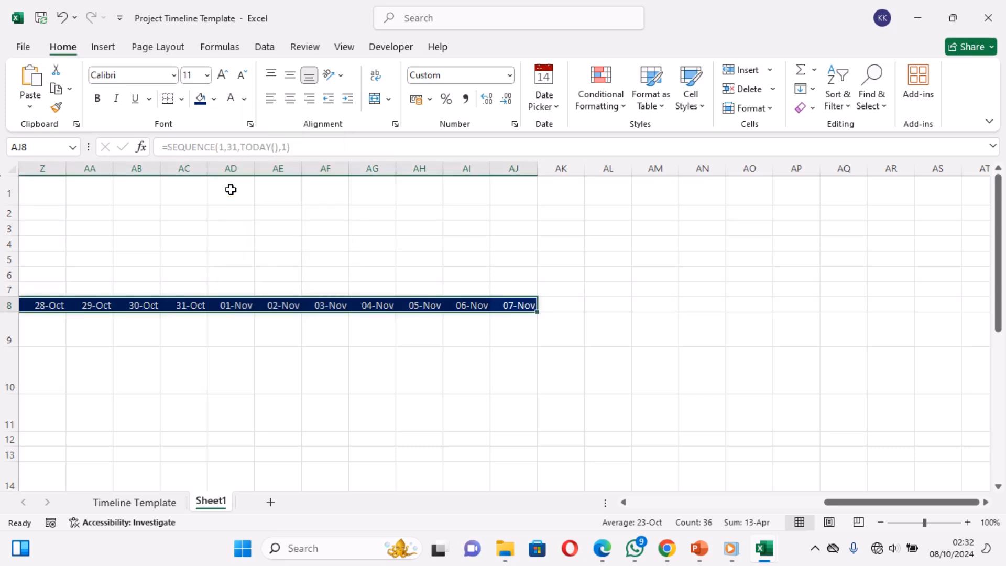
key(Left)
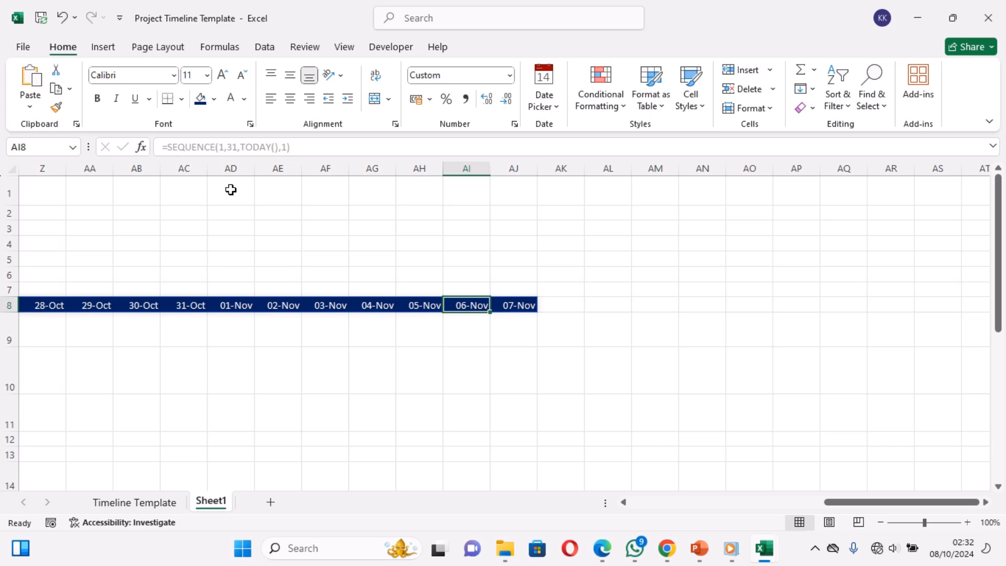
click(647, 502)
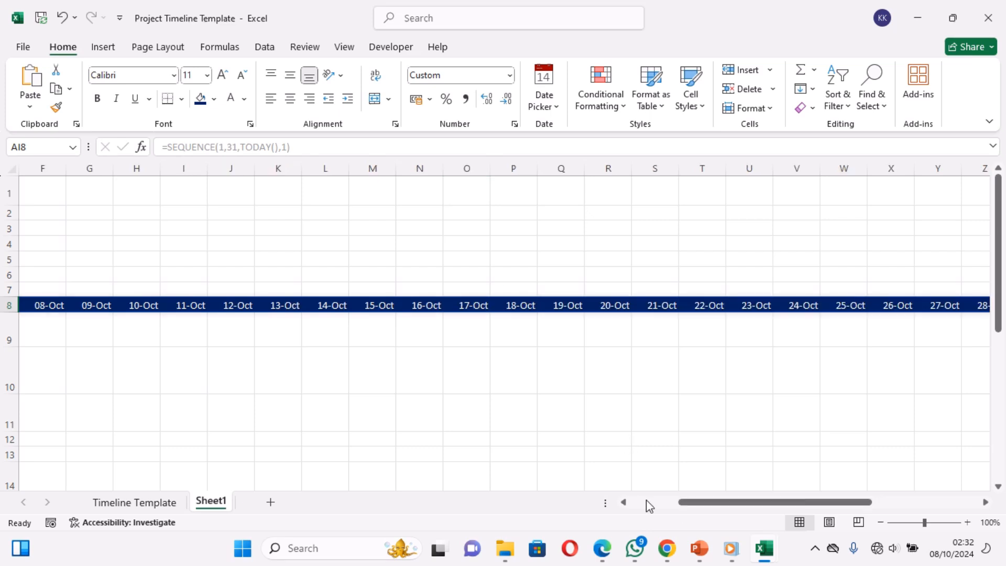
Start an IF formula in F9 with an AND test whose first condition is B9<=F8
click(647, 502)
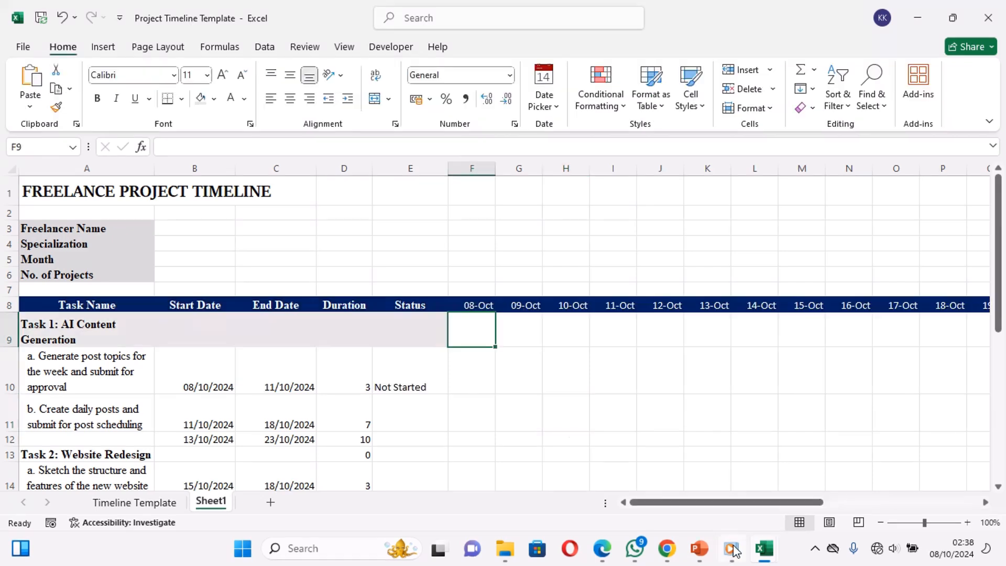
click(566, 438)
click(474, 333)
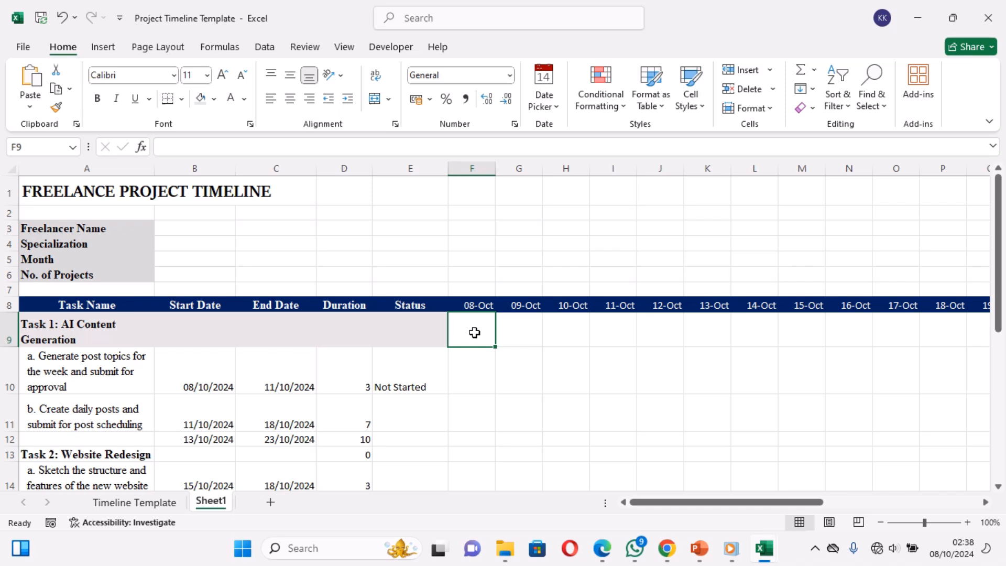
click(479, 381)
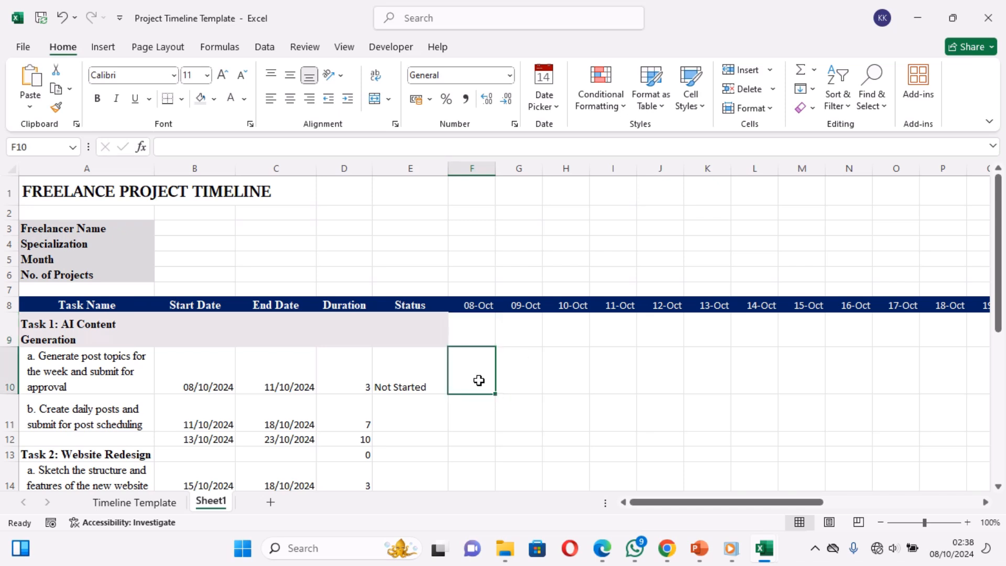
click(468, 327)
text(=)
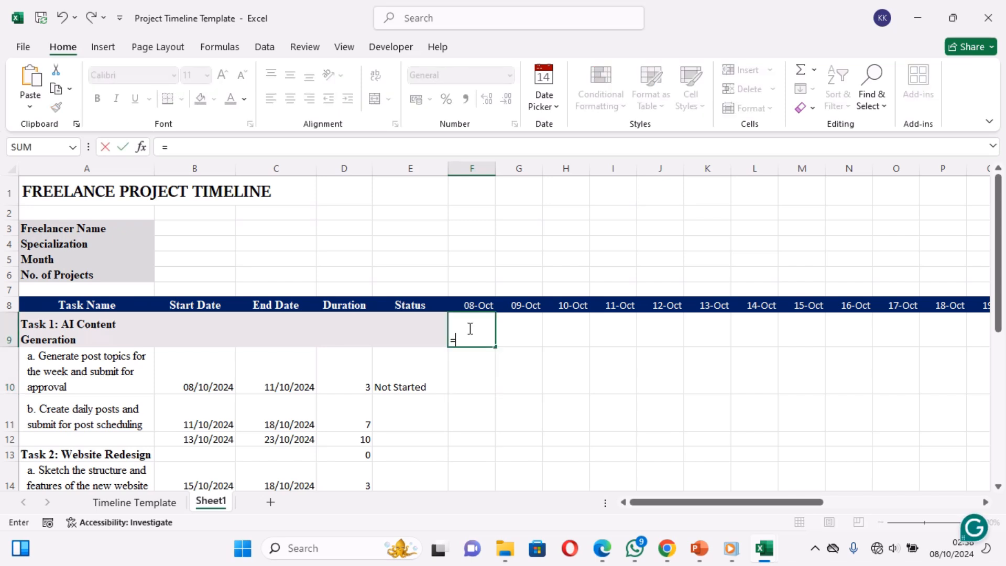
text(i)
text(f)
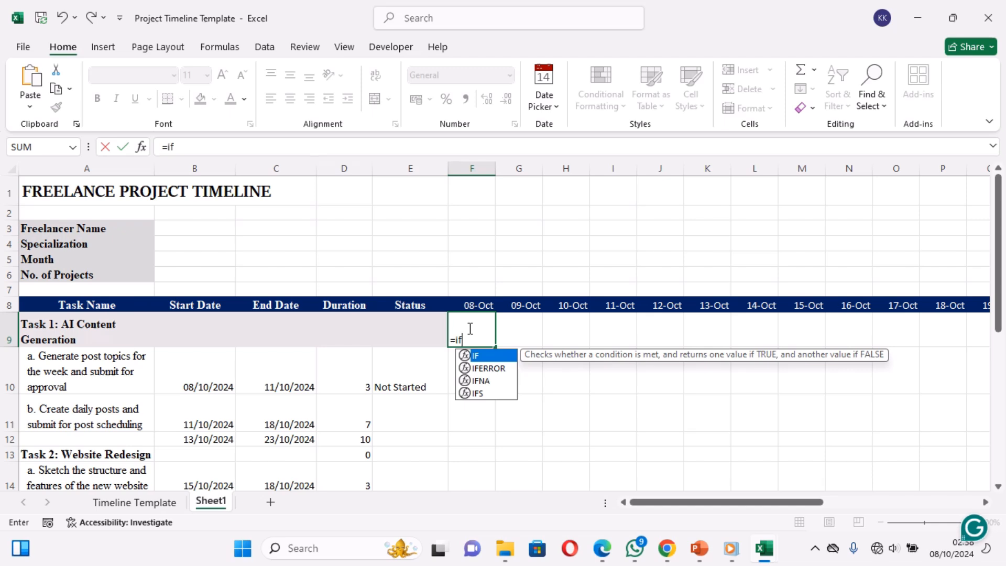
key(Tab)
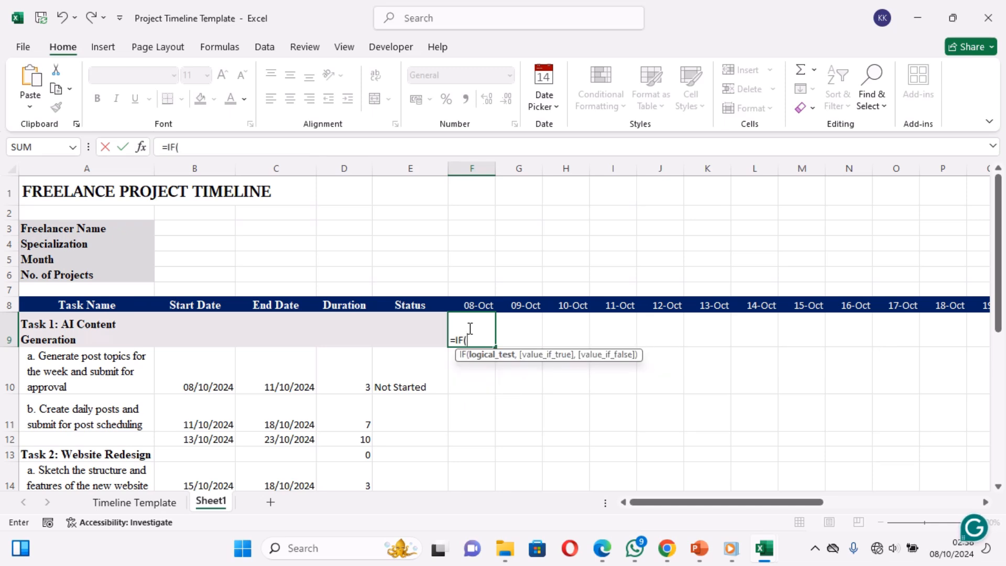
text(and)
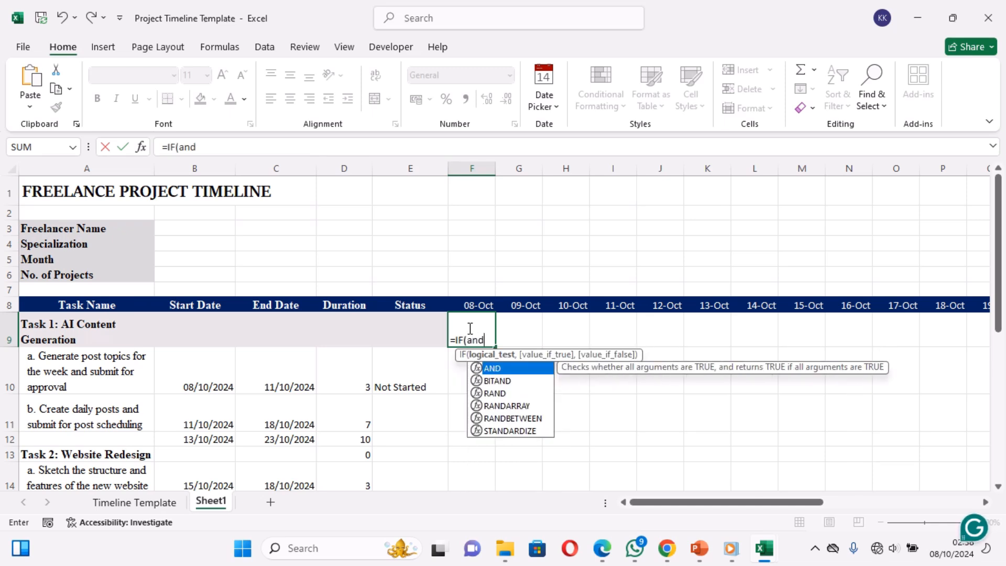
key(Tab)
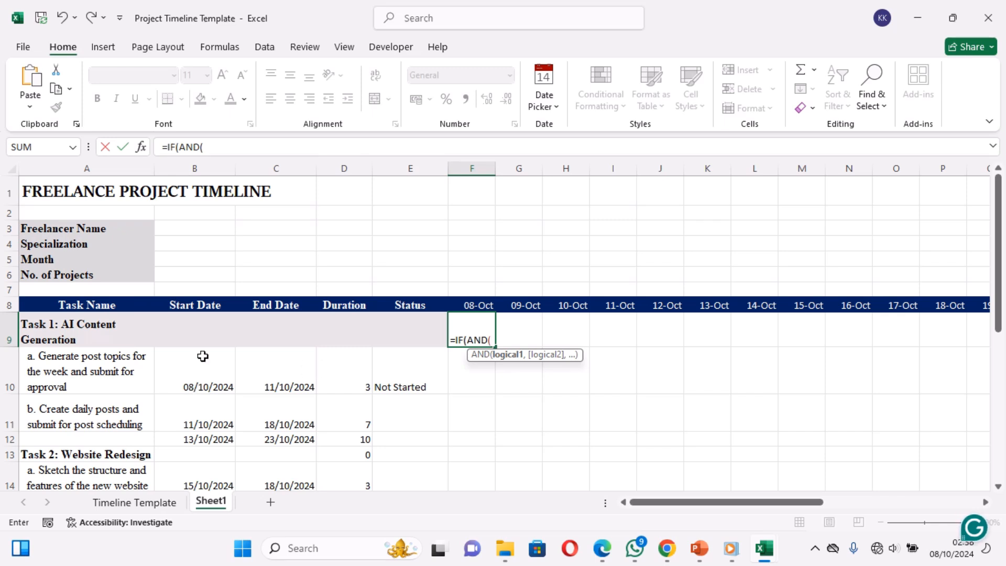
click(198, 336)
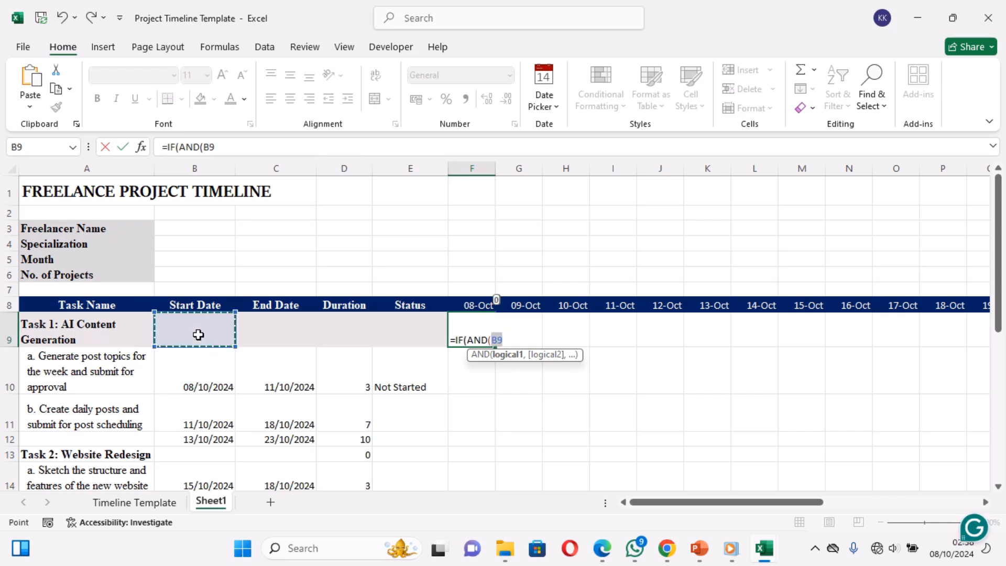
text(<=)
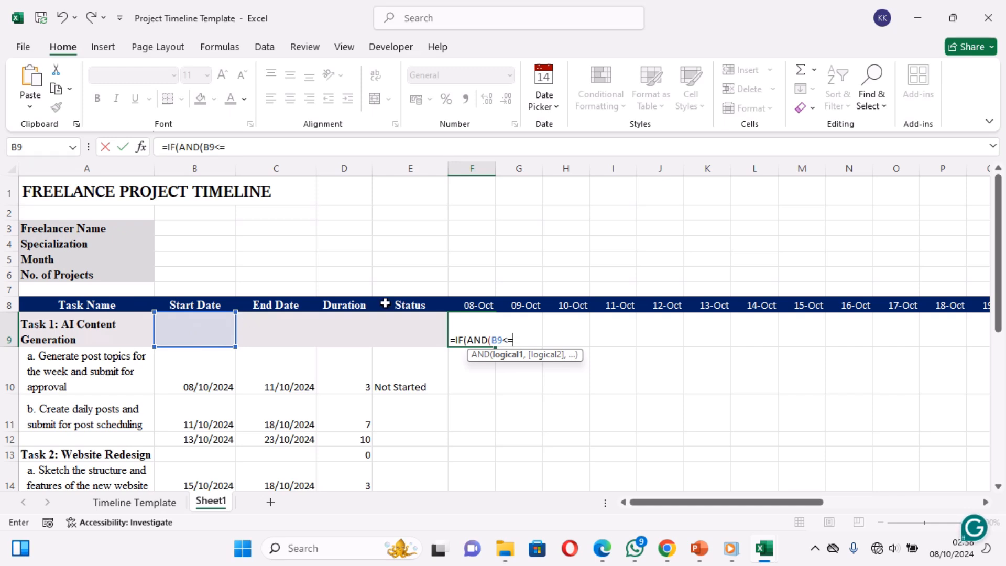
click(476, 304)
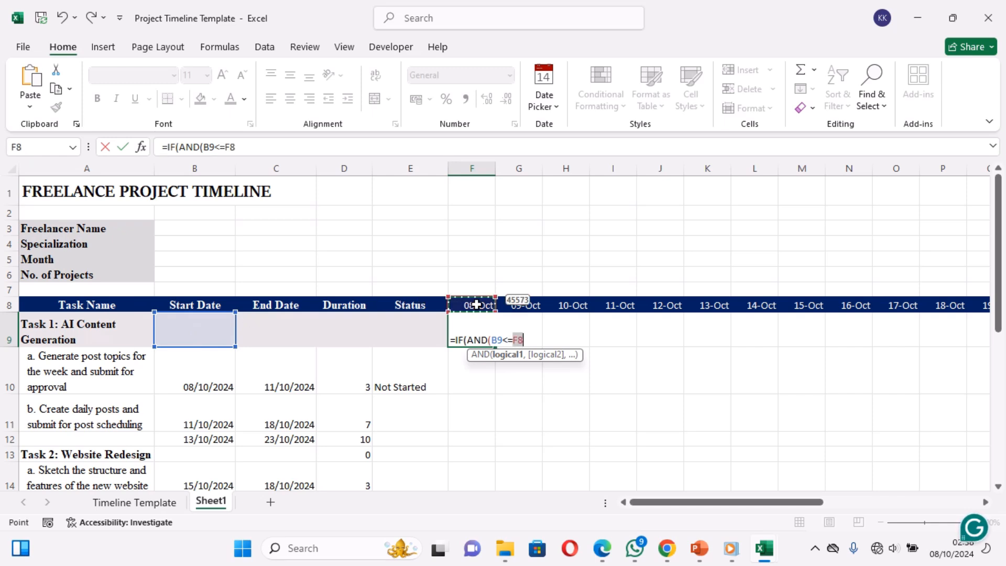
text(,)
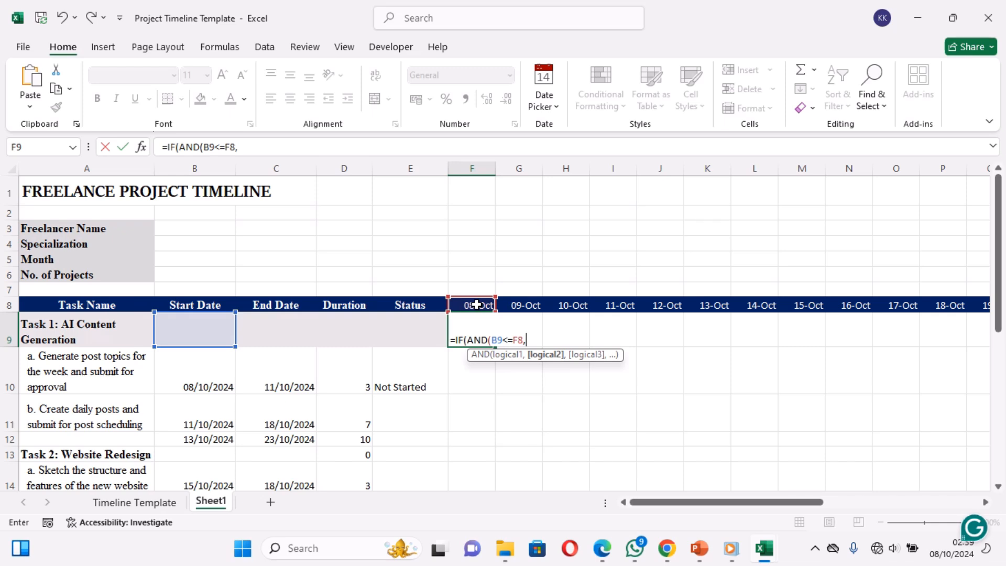
Add the condition C9>=F8 to the F9 formula and return "Fill" if true, otherwise an empty string ""
click(294, 335)
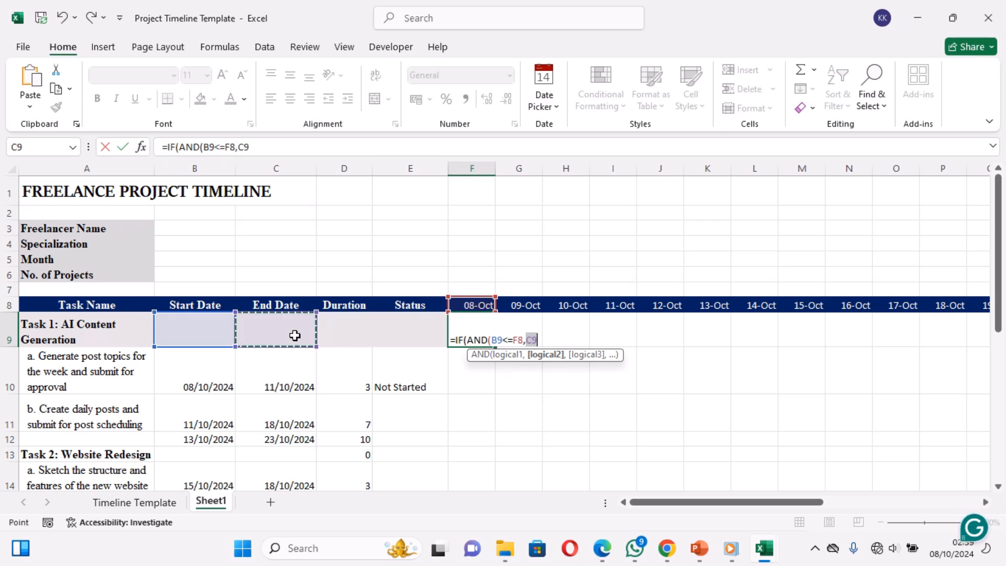
text(>=)
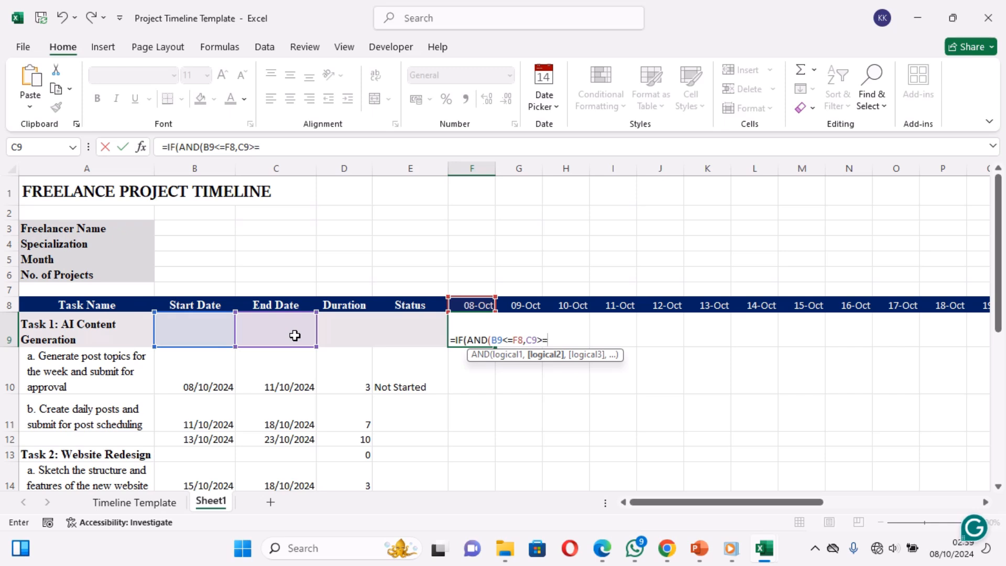
click(472, 304)
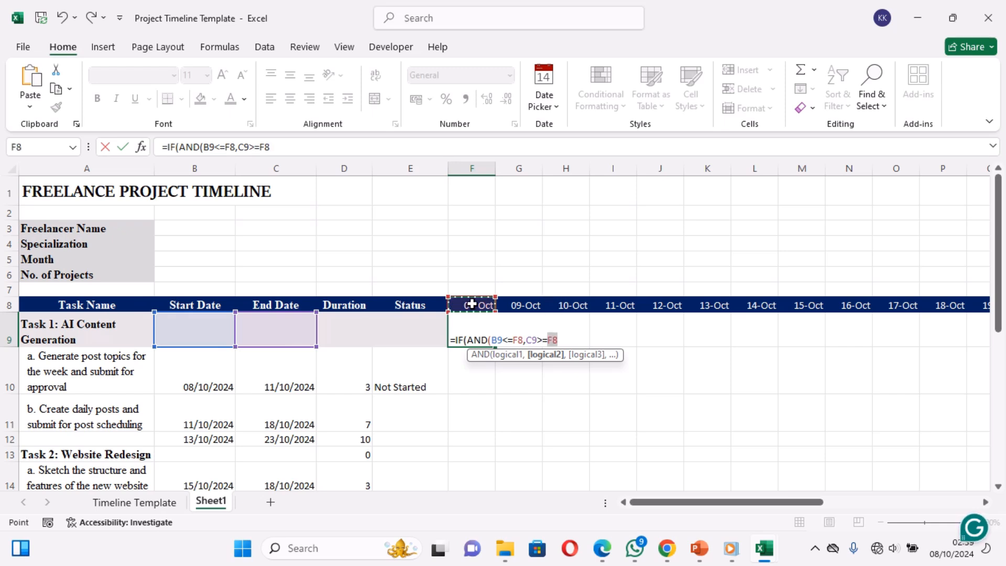
text(),)
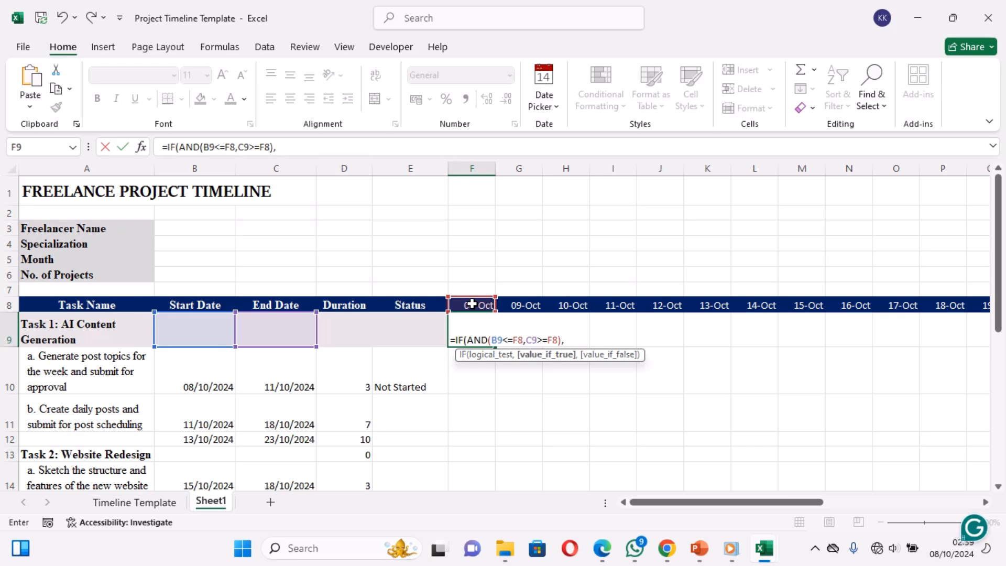
text("Fill",)
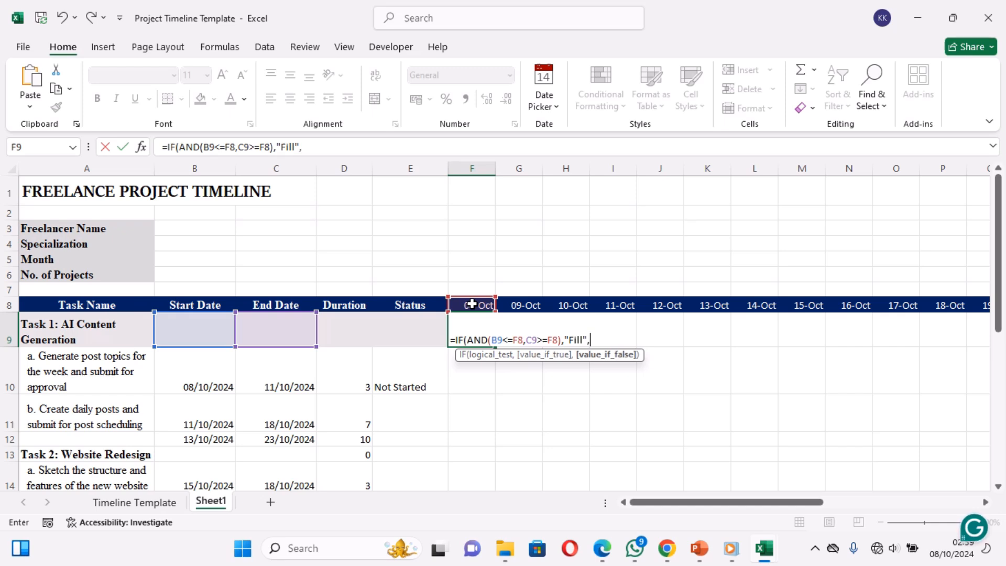
text(""))
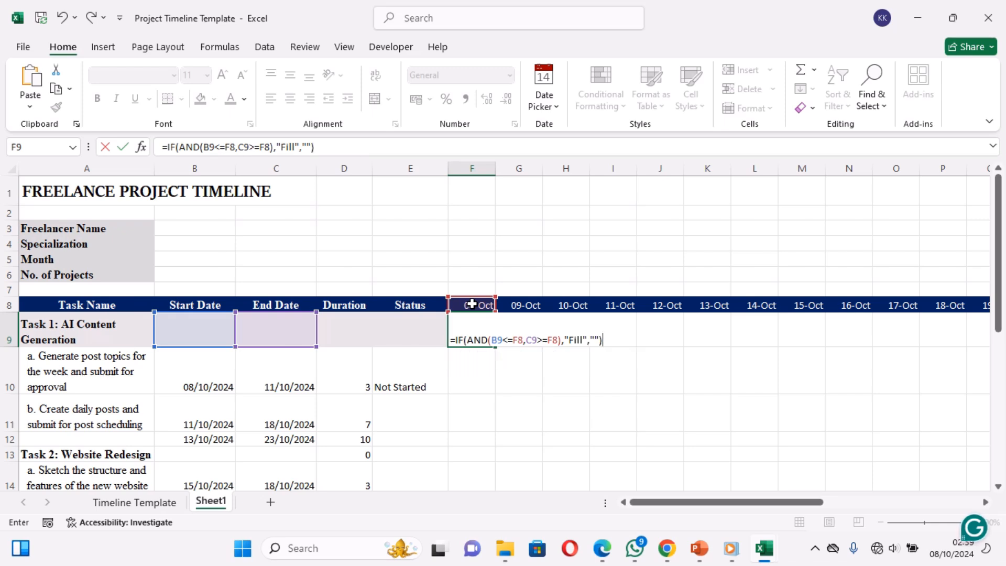
Lock the references so the F9 formula reads =IF(AND($B9<=F$8,$C9>=F$8),"Fill","") and enter it
click(495, 340)
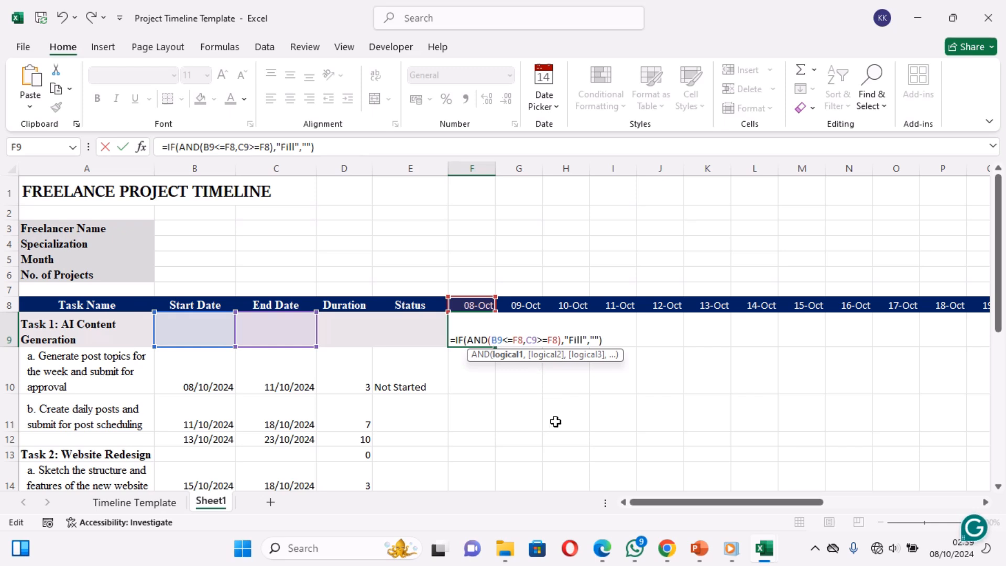
text($)
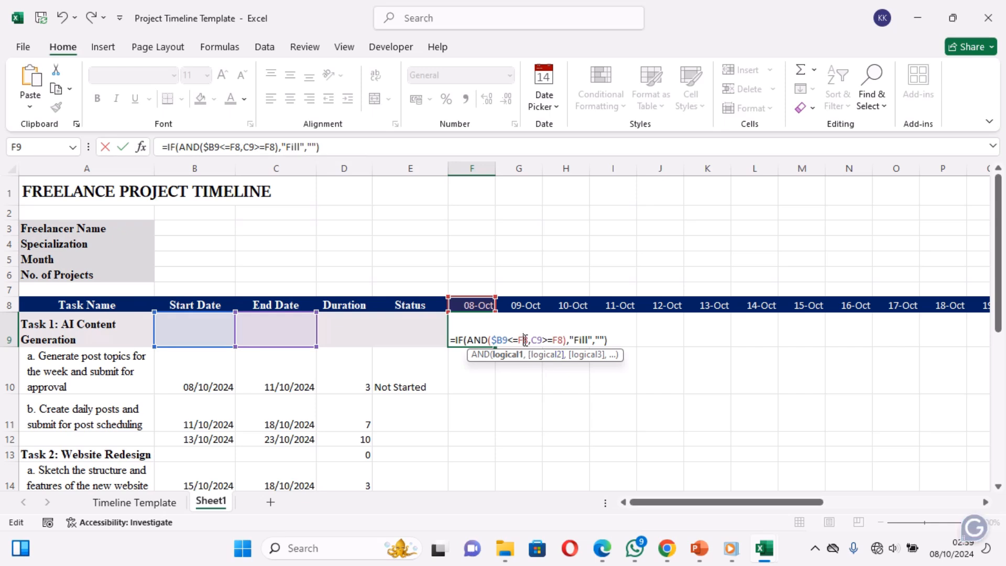
text($)
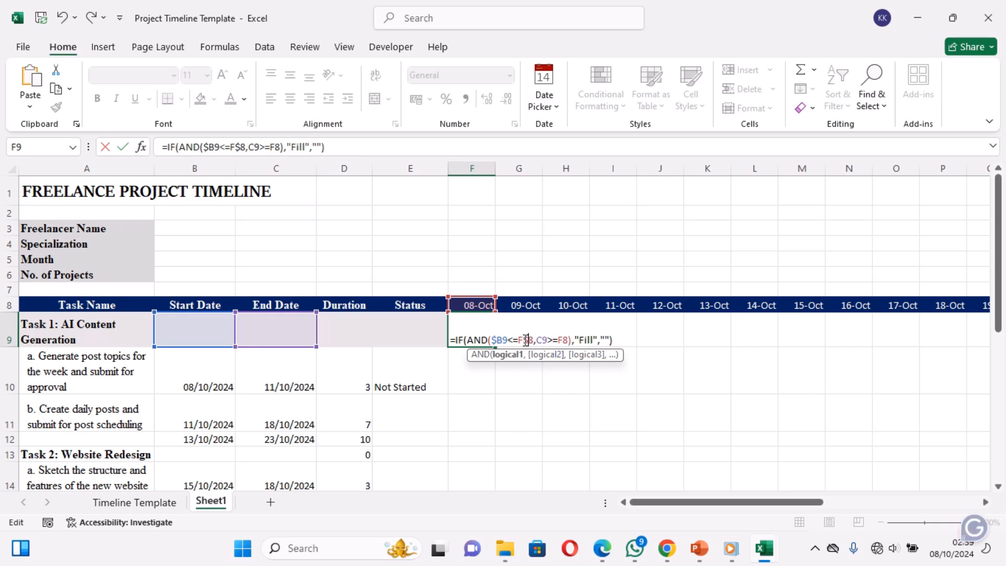
click(564, 339)
text($)
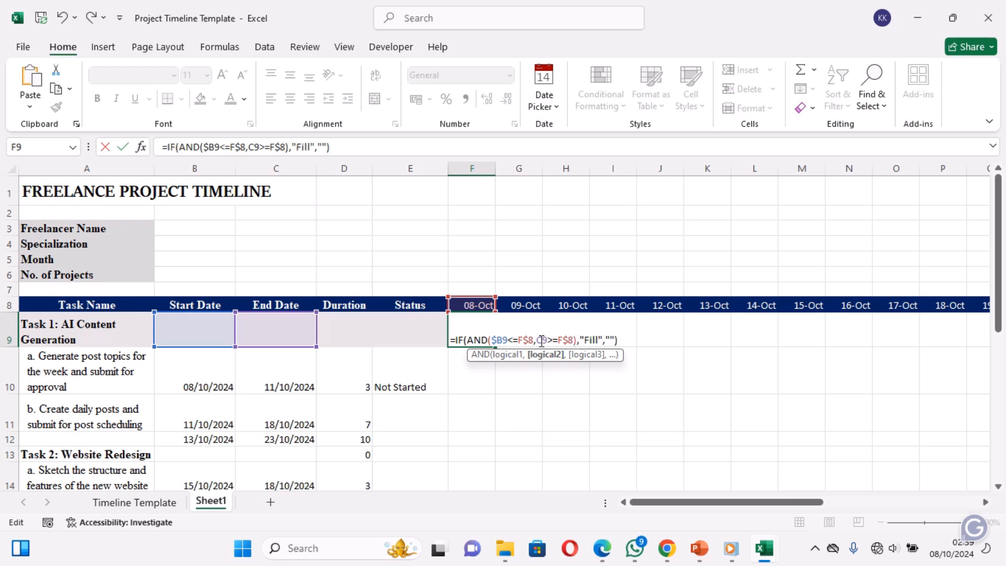
click(542, 340)
text($)
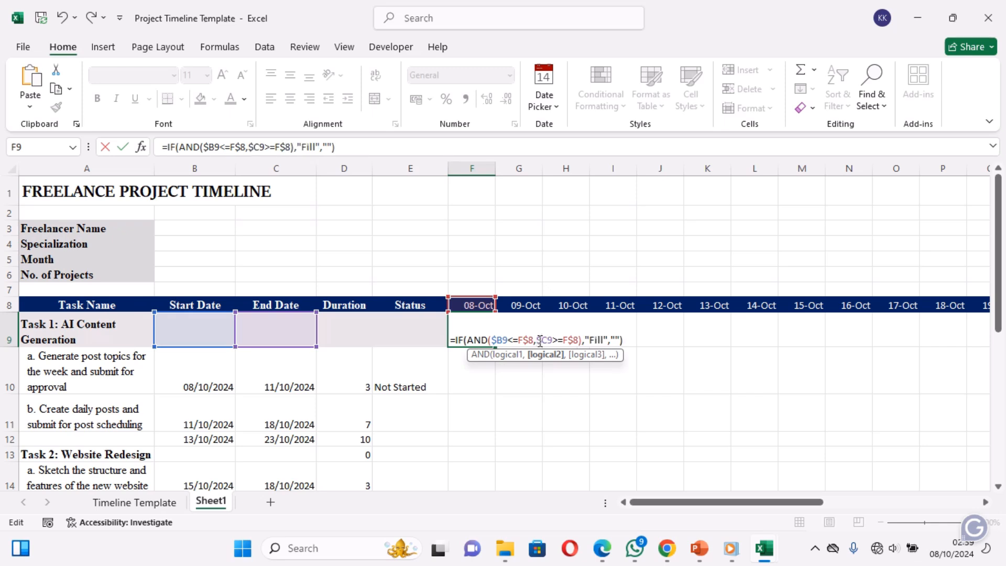
key(Return)
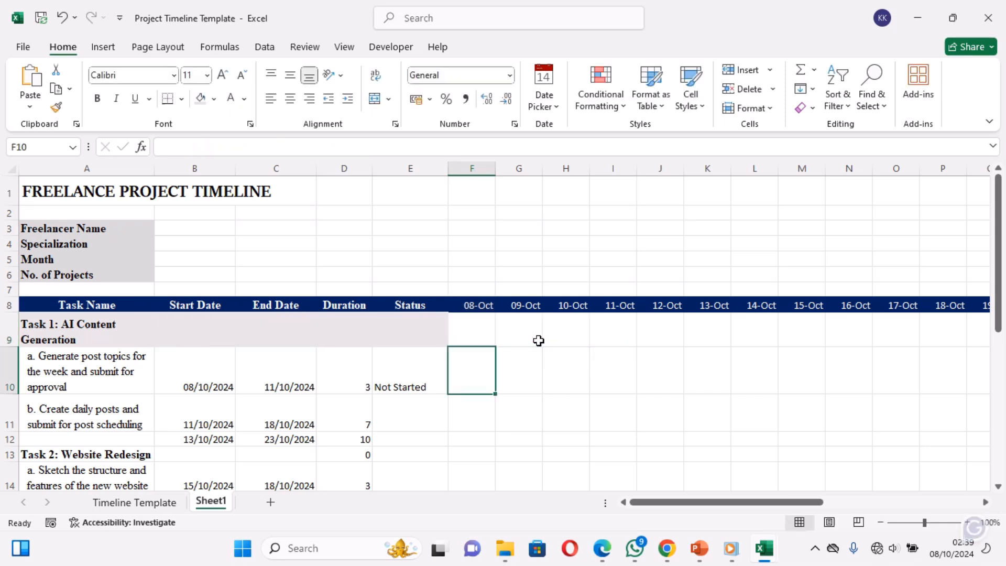
Copy the F9 formula down the column through F17
click(485, 336)
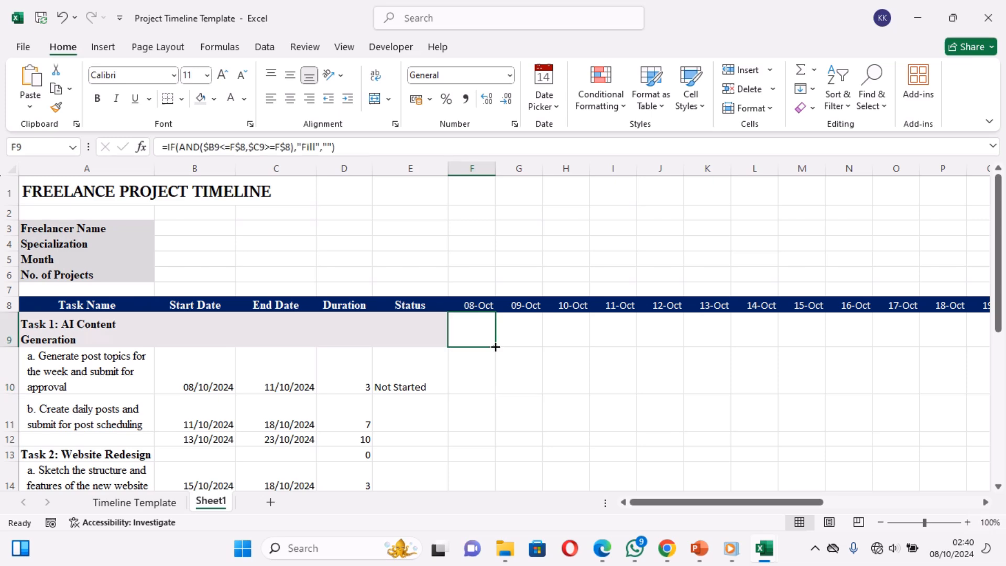
drag(496, 346, 485, 428)
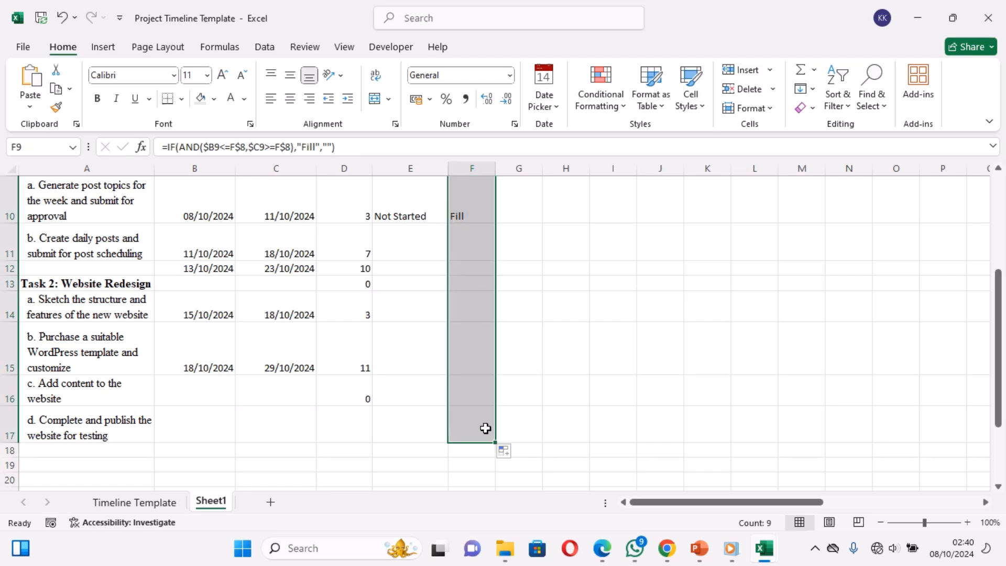
click(517, 436)
click(485, 435)
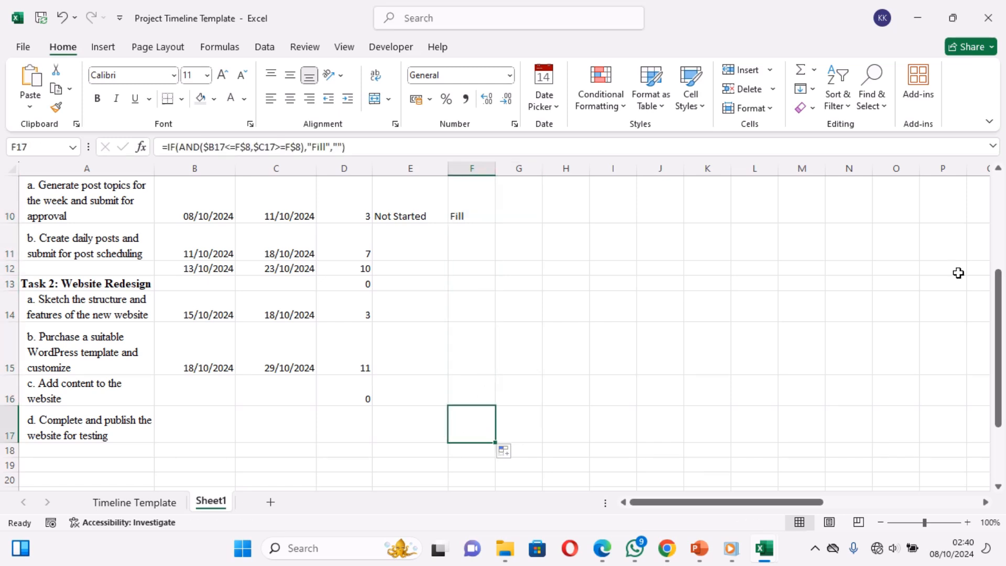
drag(998, 278, 1001, 250)
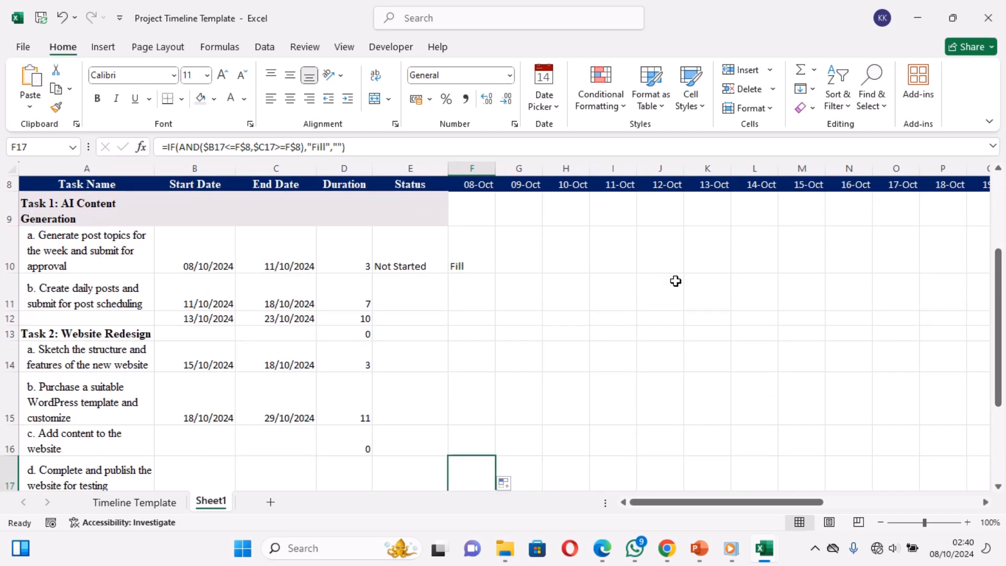
Copy the formulas in F10:F17 across the timeline so they end at column AJ
drag(474, 257, 479, 438)
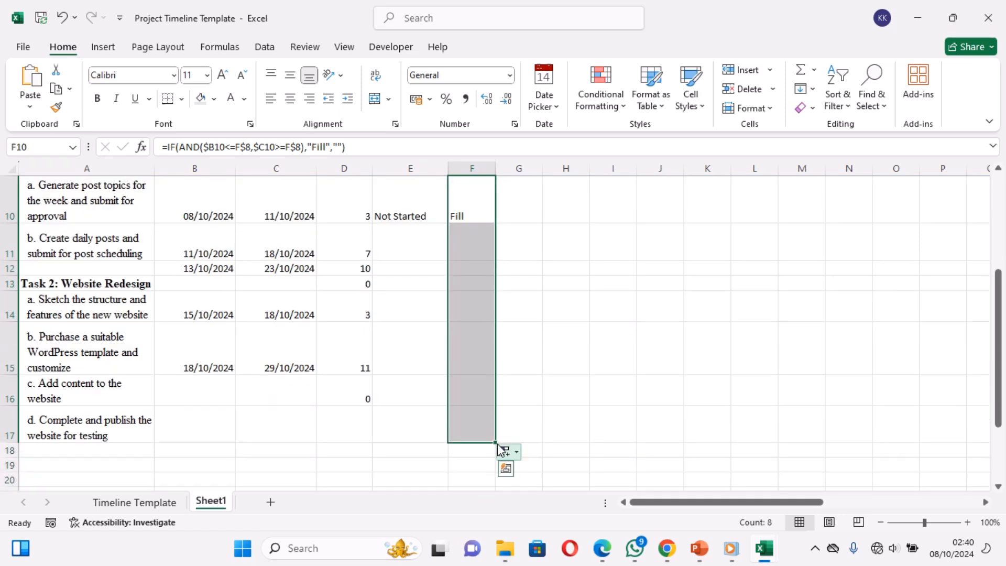
mouse_move(497, 442)
mouse_down()
mouse_move(760, 458)
mouse_move(984, 442)
mouse_move(1002, 437)
mouse_move(955, 422)
mouse_move(1001, 406)
mouse_move(1001, 343)
mouse_move(1002, 403)
mouse_move(1003, 388)
mouse_up()
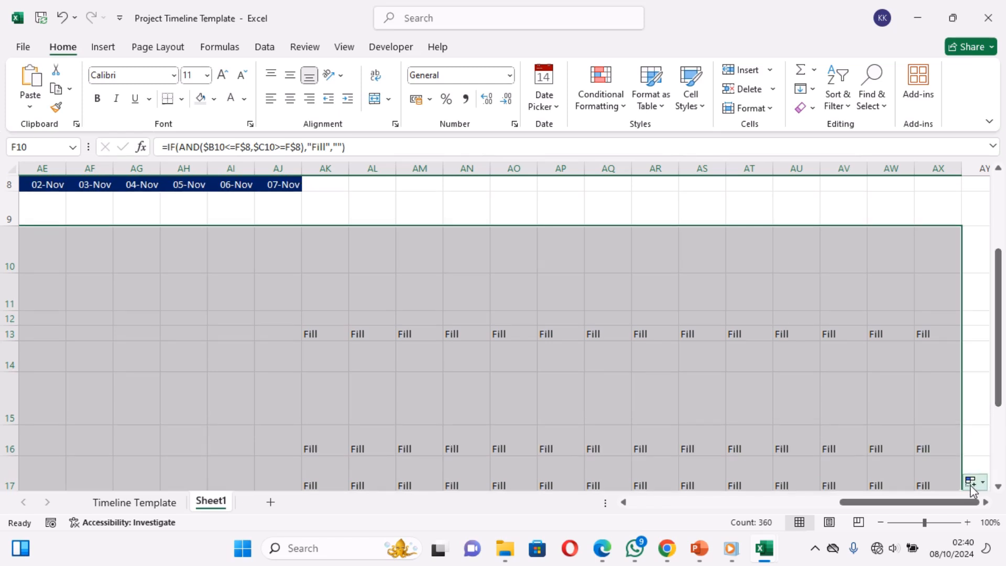
click(999, 487)
click(999, 486)
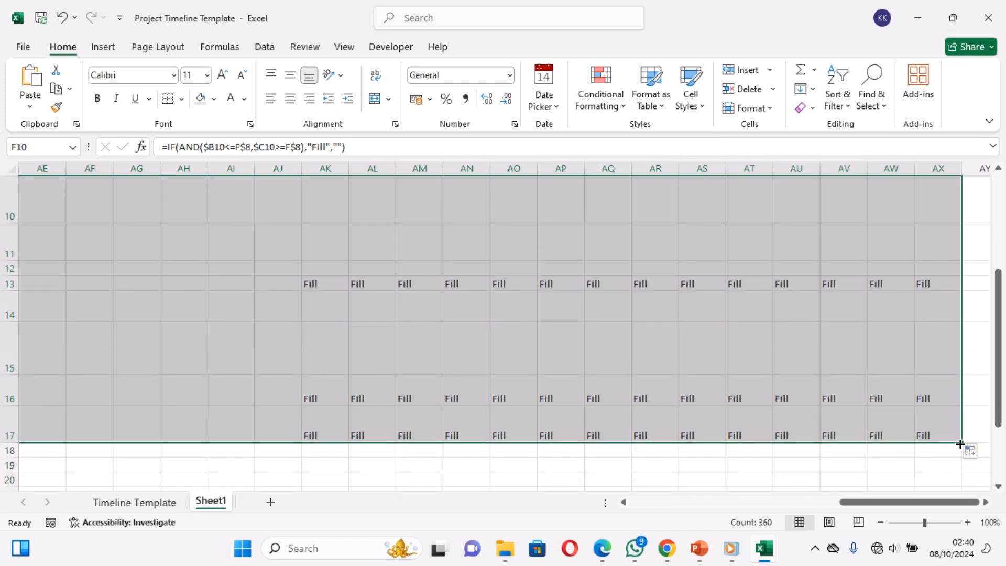
drag(960, 444, 312, 417)
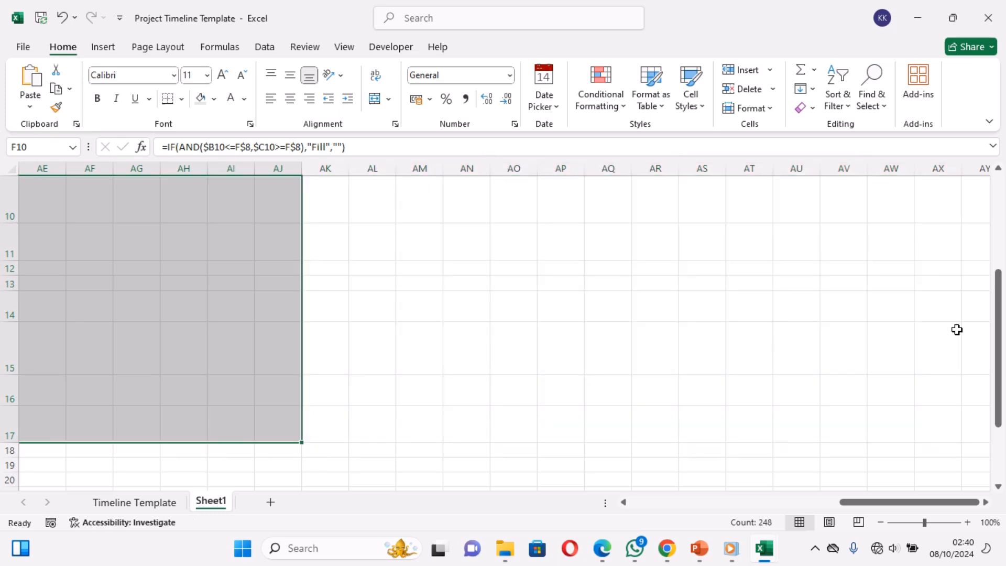
Select the timeline grid from F9 across to column AJ and down to row 31
drag(999, 342, 1000, 247)
click(678, 505)
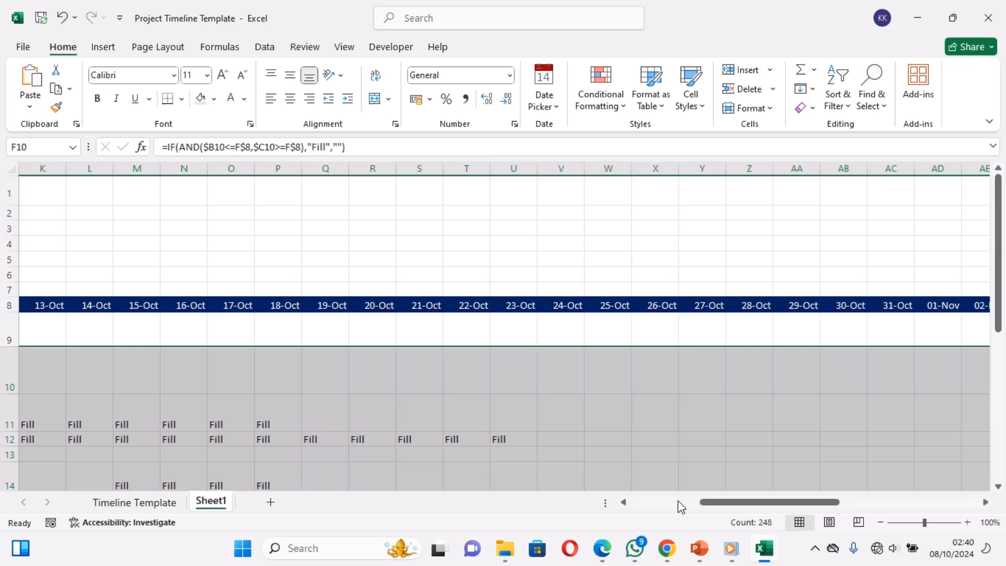
click(664, 503)
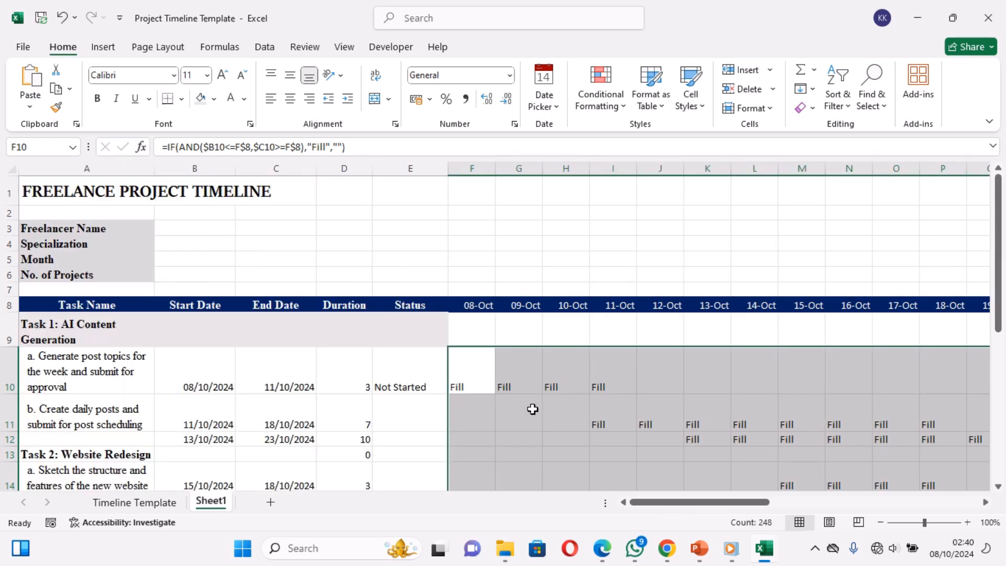
click(477, 341)
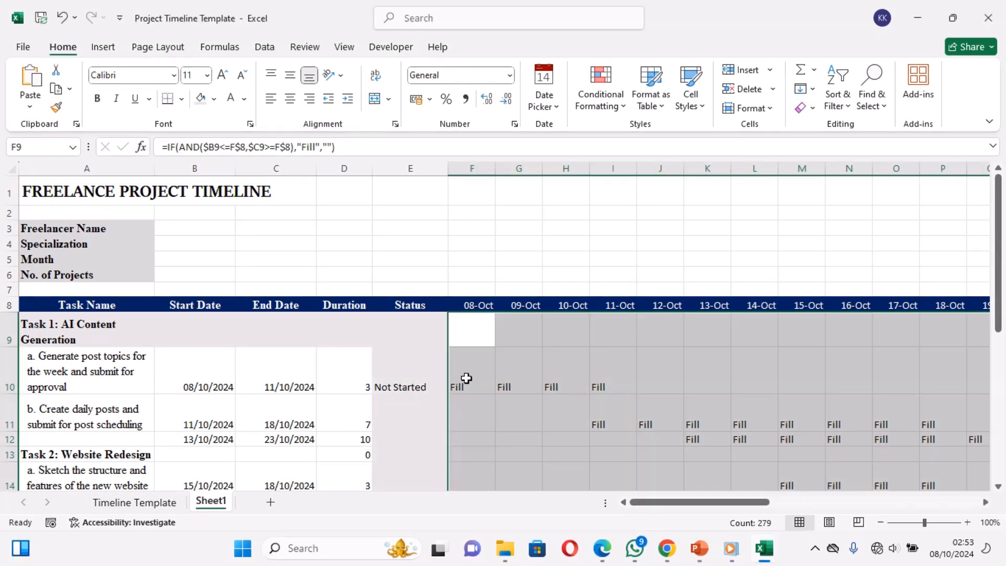
click(454, 333)
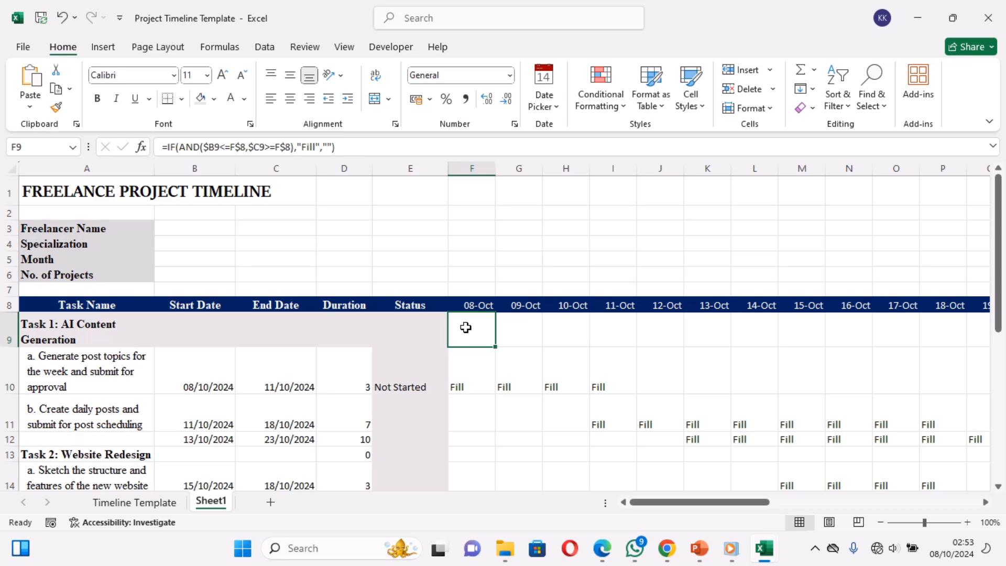
drag(465, 327, 871, 479)
click(653, 503)
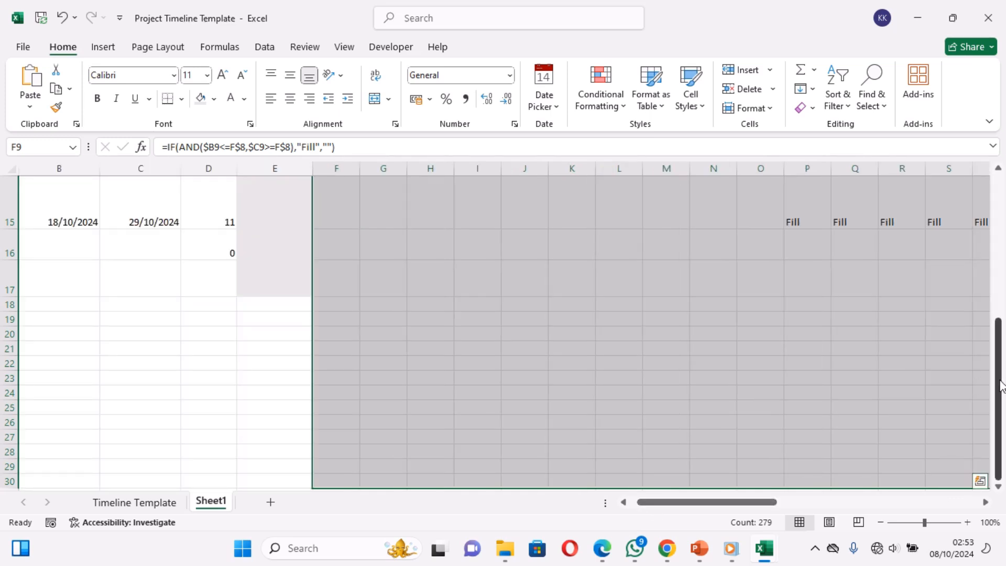
drag(1001, 385, 1000, 285)
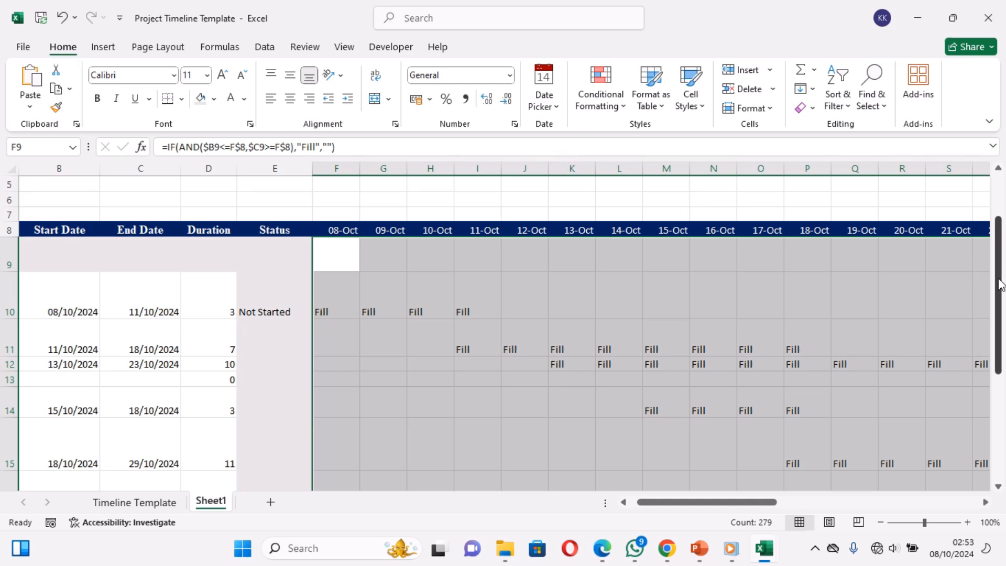
drag(1001, 284, 1000, 420)
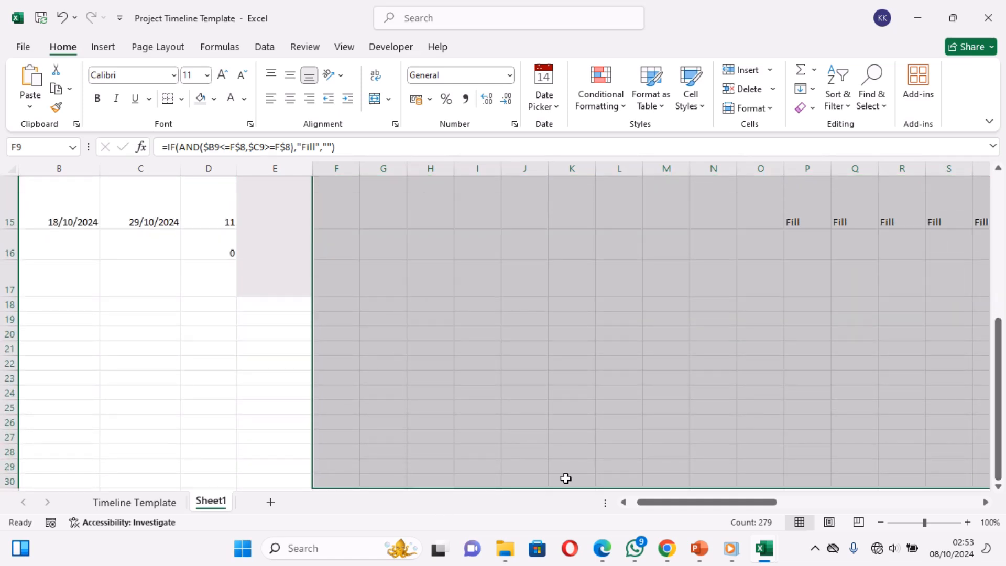
key(shift+Down)
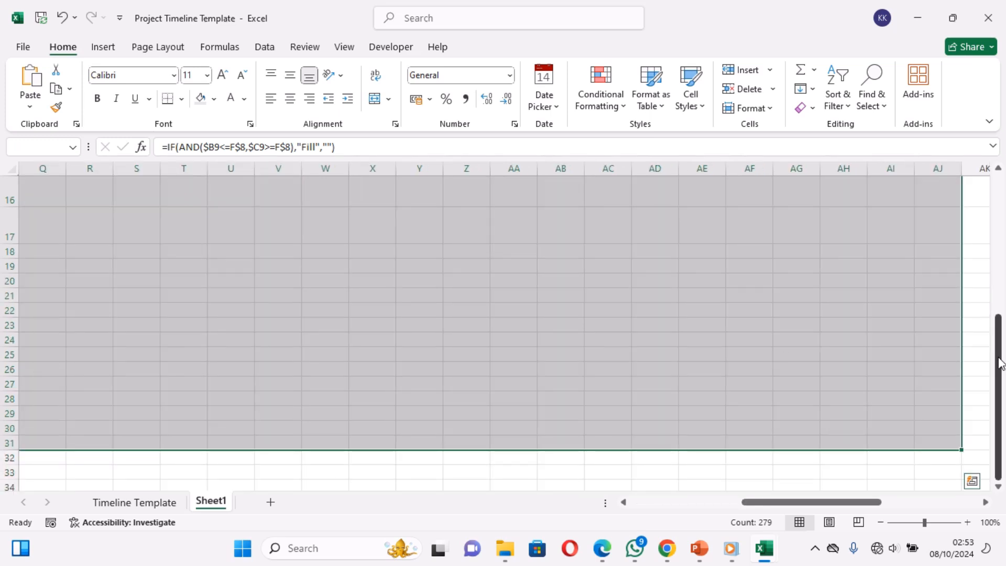
drag(999, 361, 997, 184)
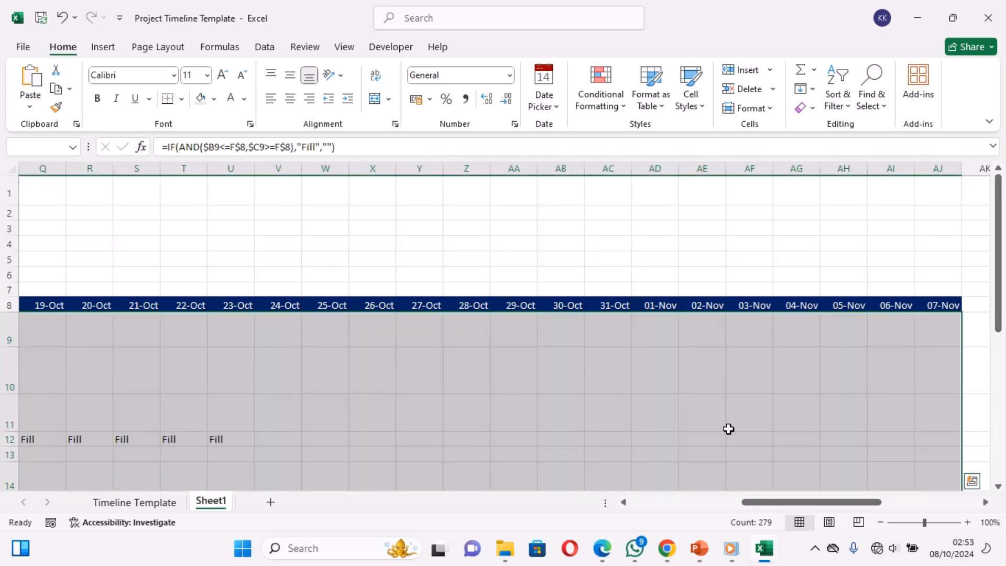
click(653, 502)
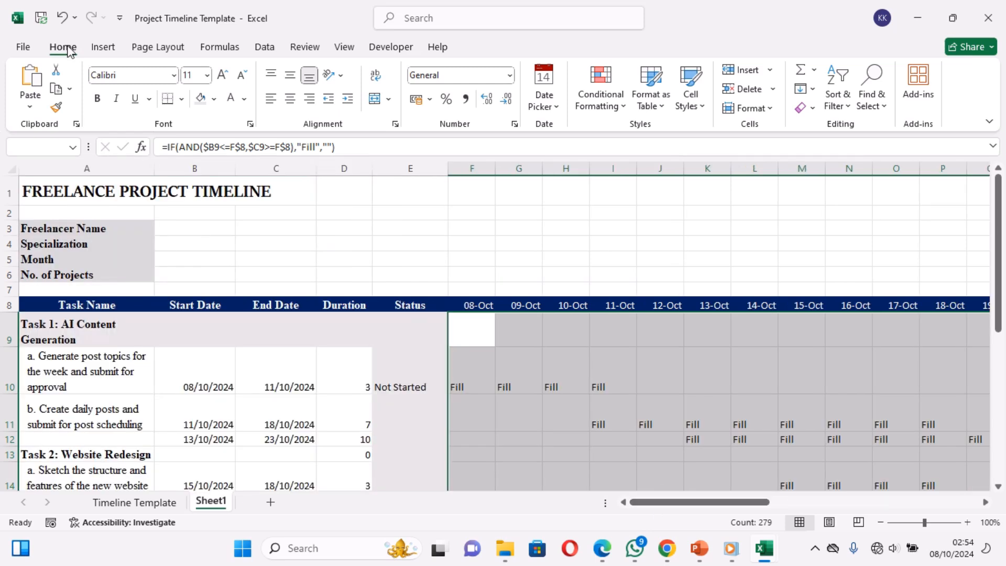
Create a formula-based conditional formatting rule for the selected grid with the formula =AND($E9="Not Started",F9="Fill")
click(601, 89)
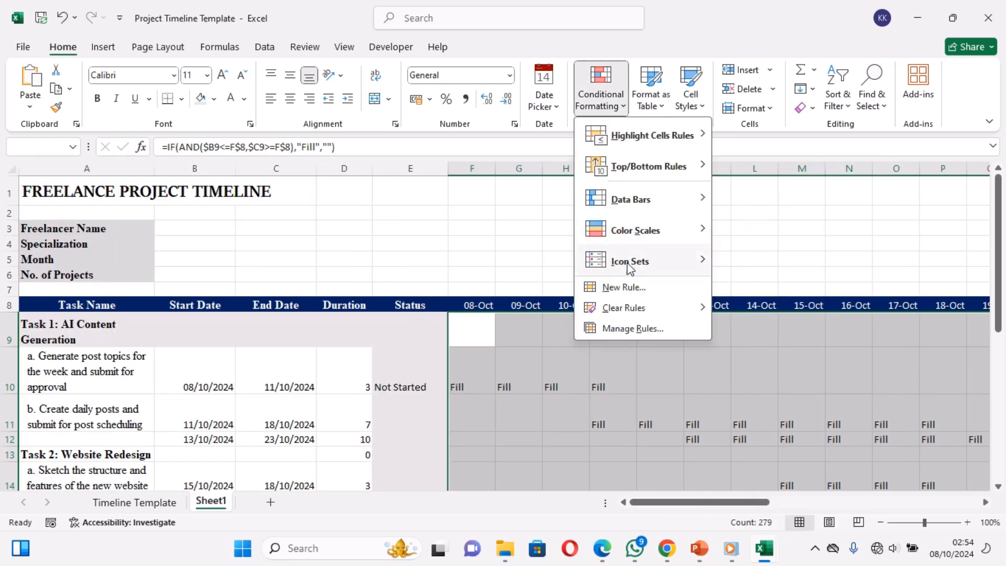
click(623, 287)
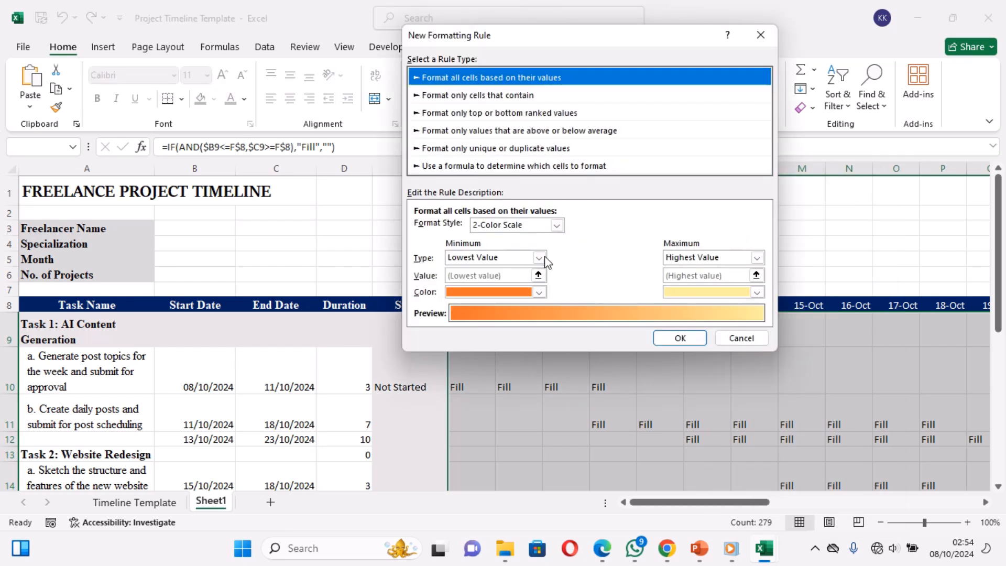
click(527, 166)
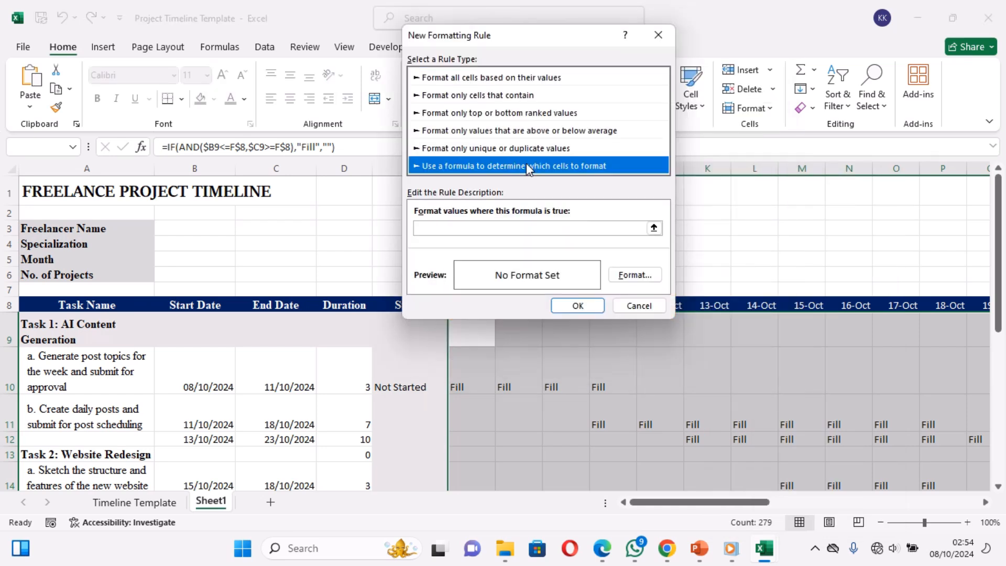
click(474, 226)
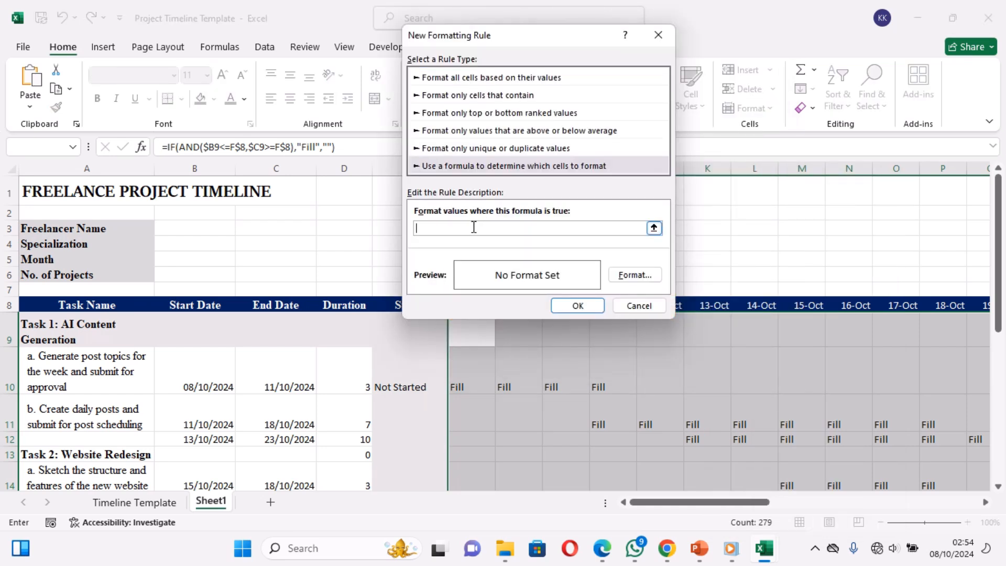
text(=AND)
text(N)
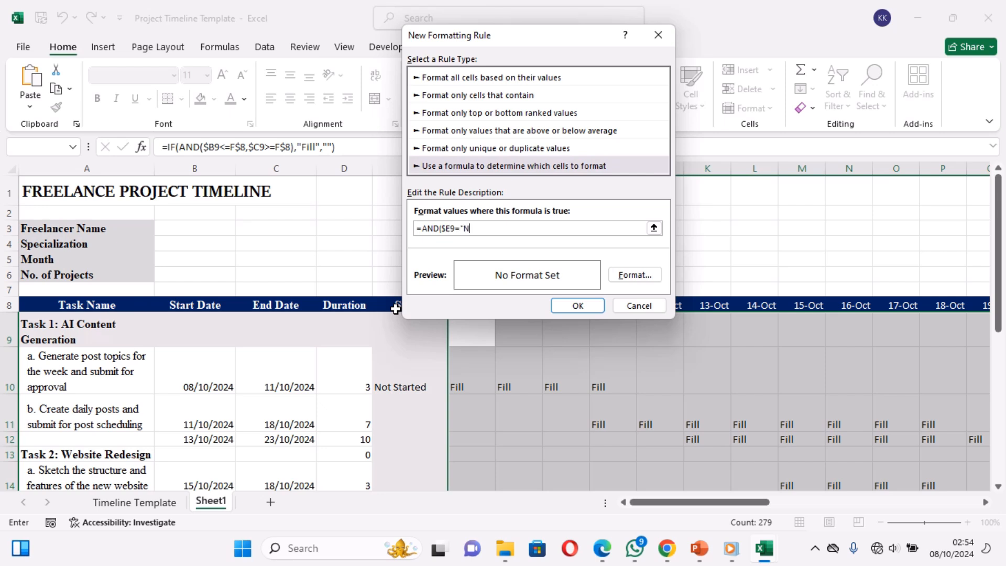
text(ot Stat)
text(te)
text(F)
key(shift+Left)
key(shift+Left)
key(shift+Left)
key(shift+Left)
key(shift+Left)
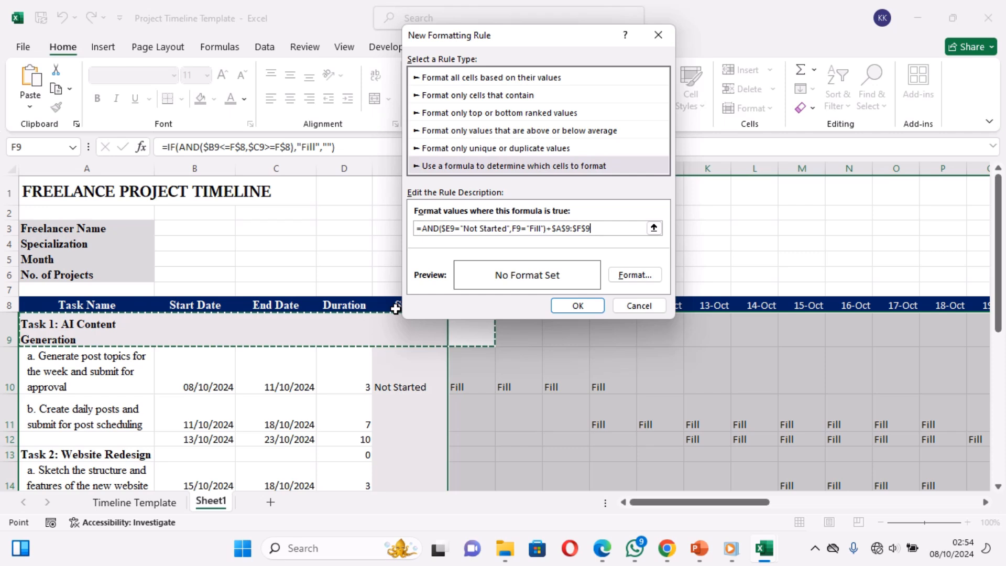
key(BackSpace)
key(BackSpace)
key(BackSpace)
key(BackSpace)
key(BackSpace)
key(BackSpace)
key(BackSpace)
key(BackSpace)
key(BackSpace)
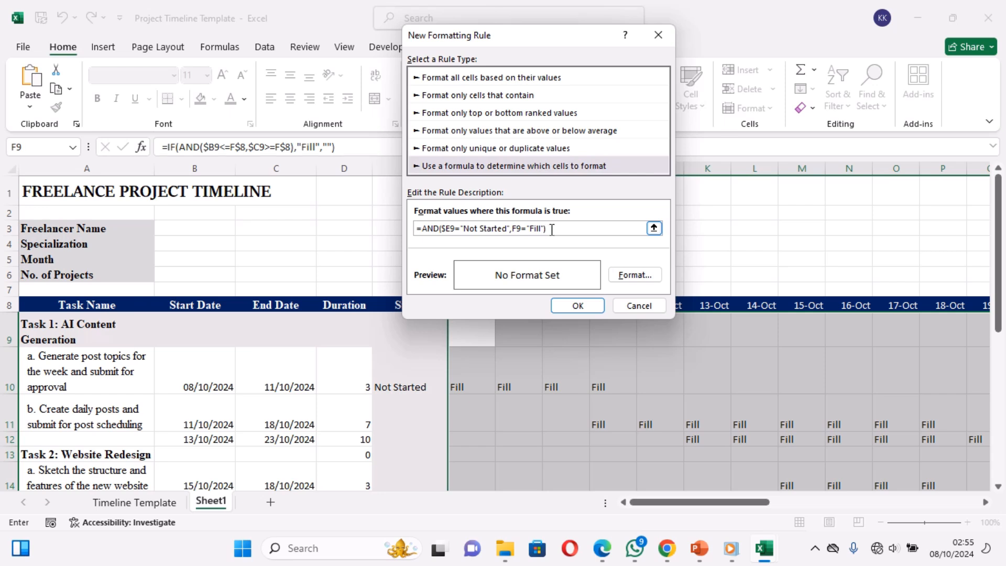
Copy the rule's formula and apply the "Not Started" rule with a light grey background fill
drag(552, 230, 420, 229)
key(ctrl+c)
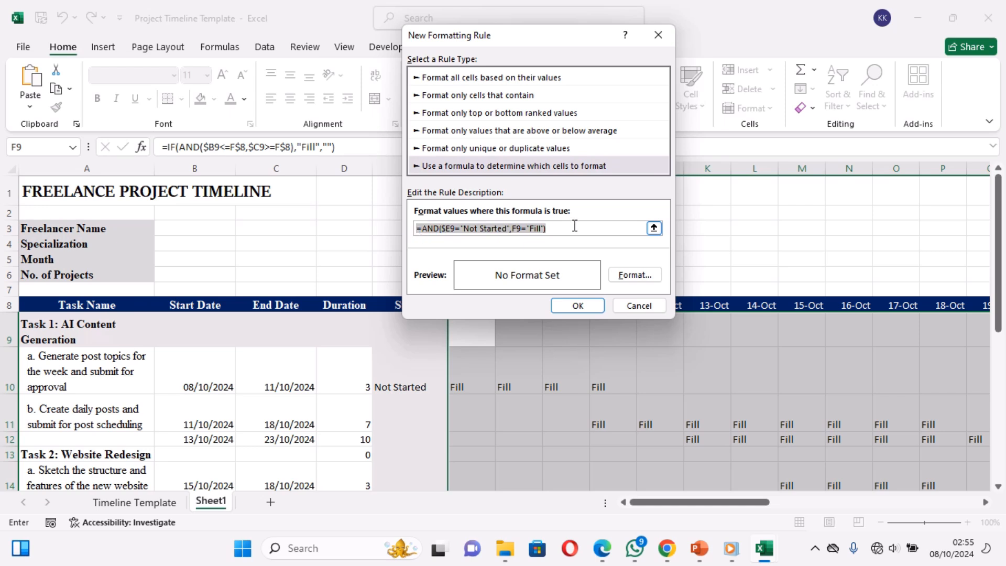
click(635, 277)
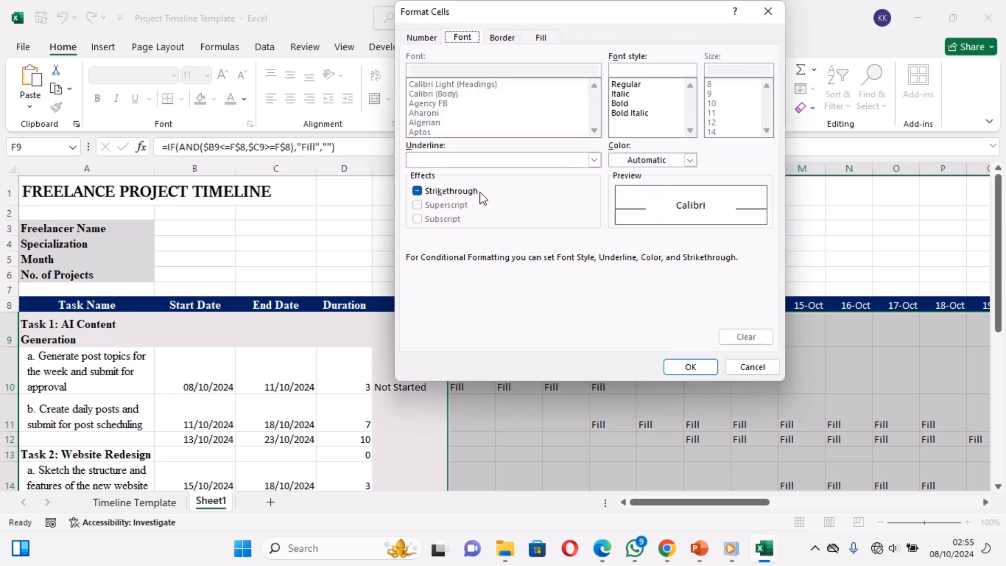
click(540, 39)
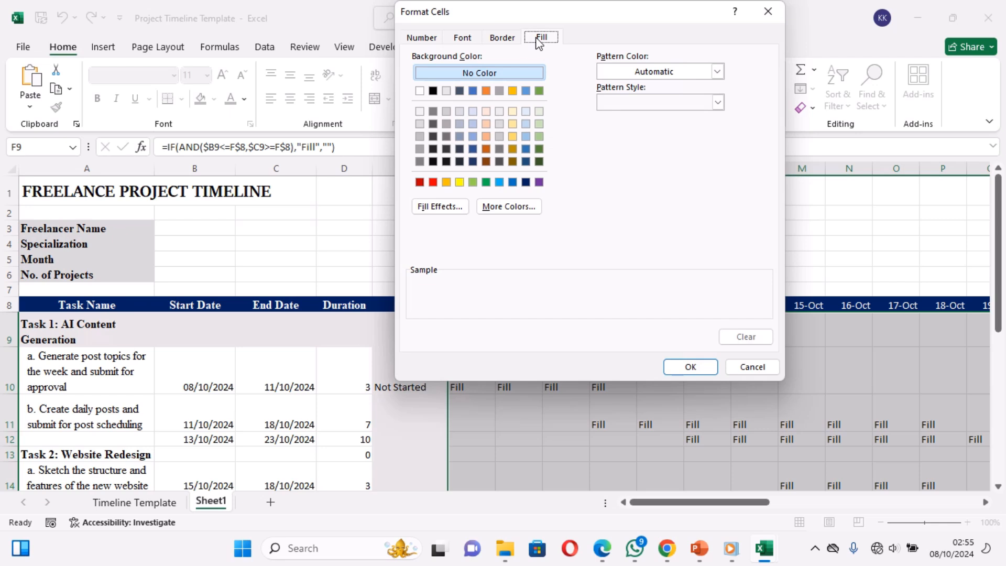
click(420, 124)
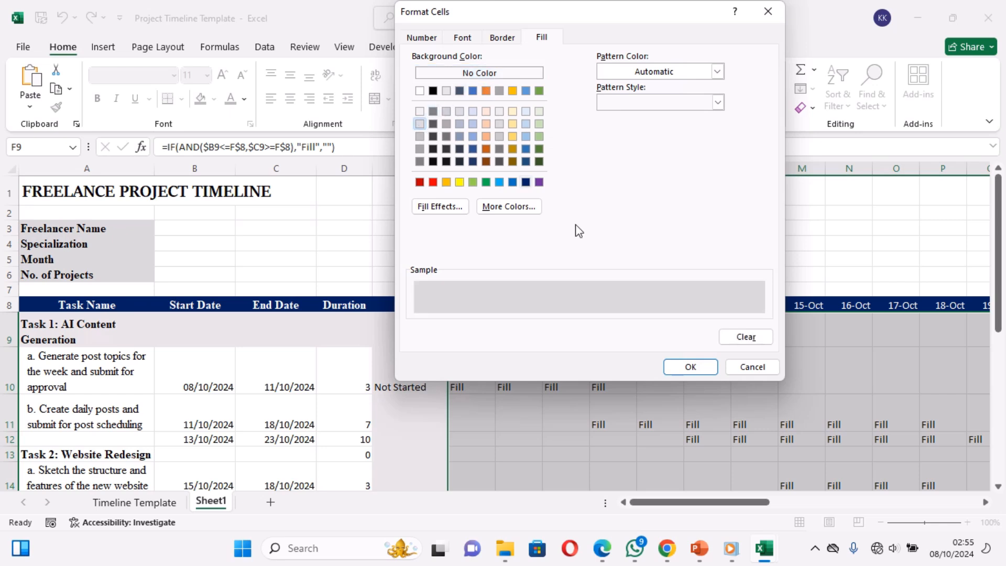
click(690, 366)
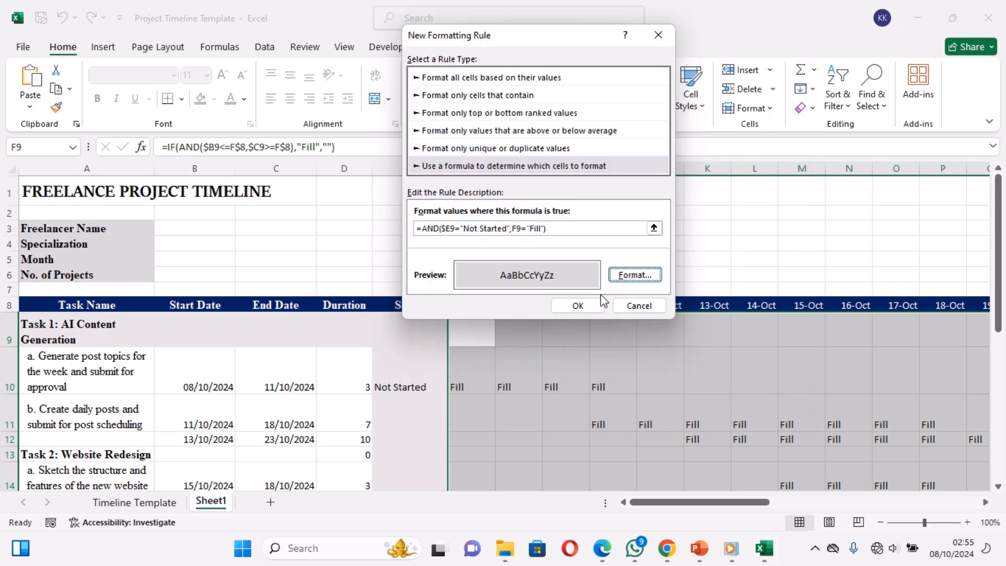
click(578, 306)
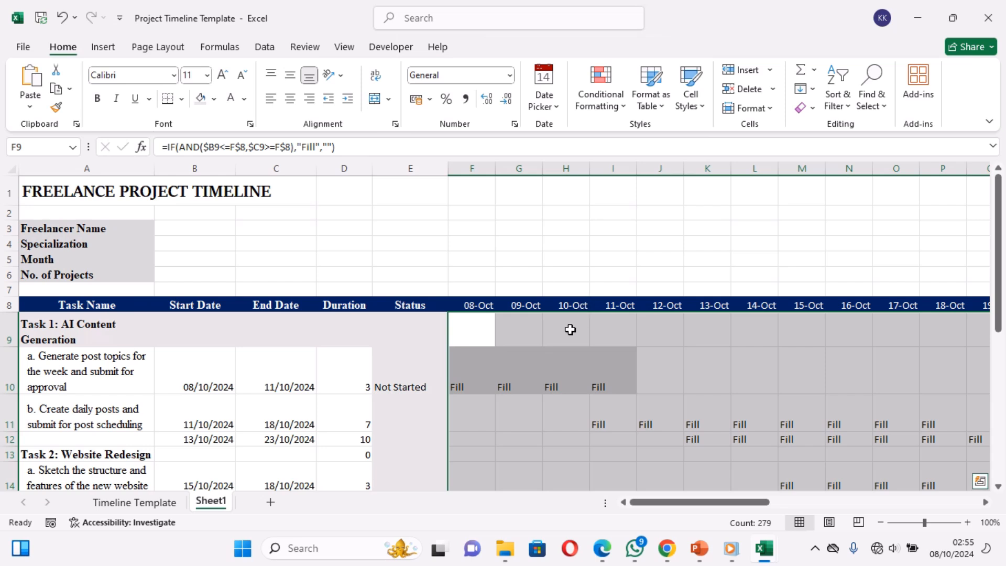
Create another formula-based formatting rule from the copied formula, changing the status so it reads =AND($E9="In Progress",F9="Fill")
click(601, 102)
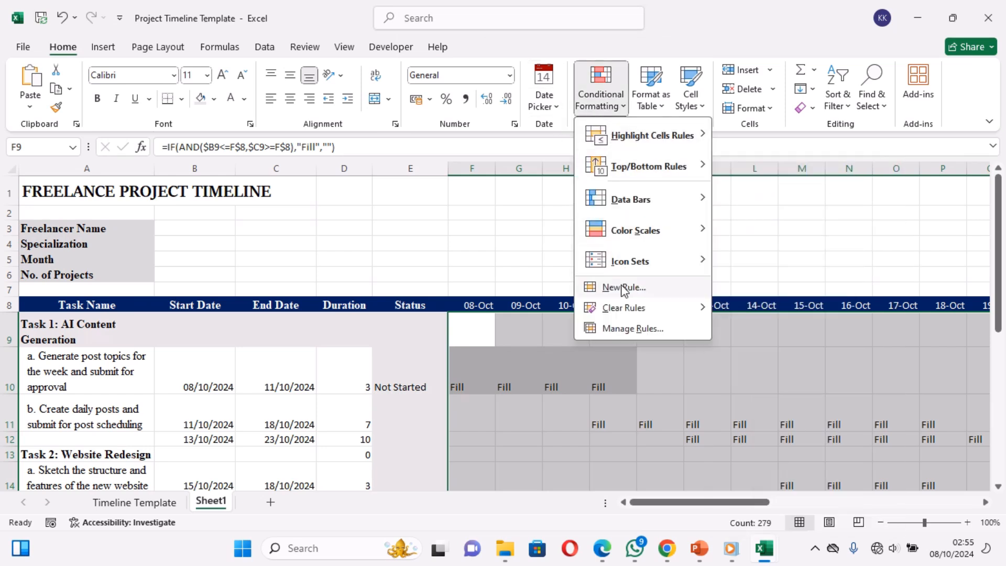
click(624, 288)
click(470, 149)
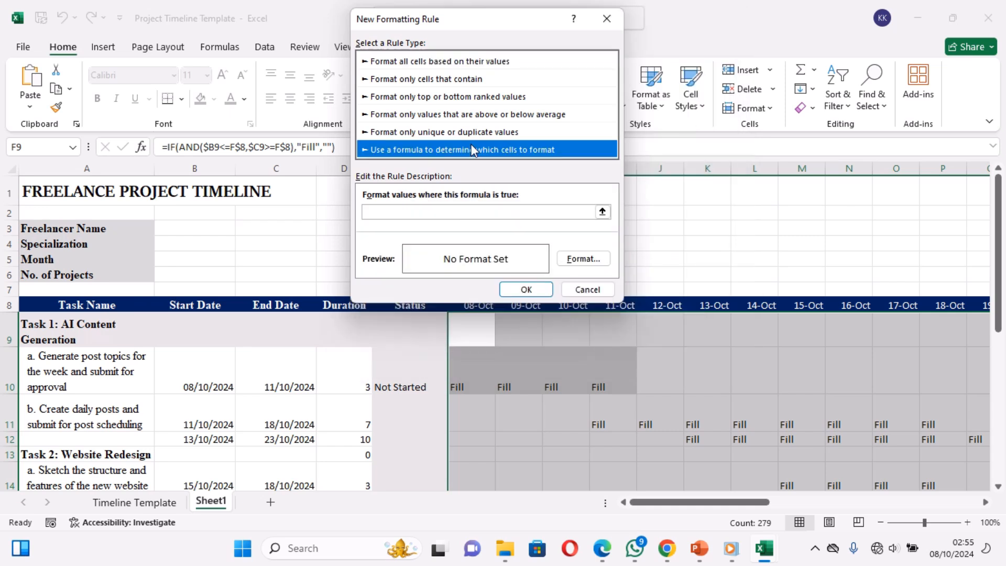
click(437, 215)
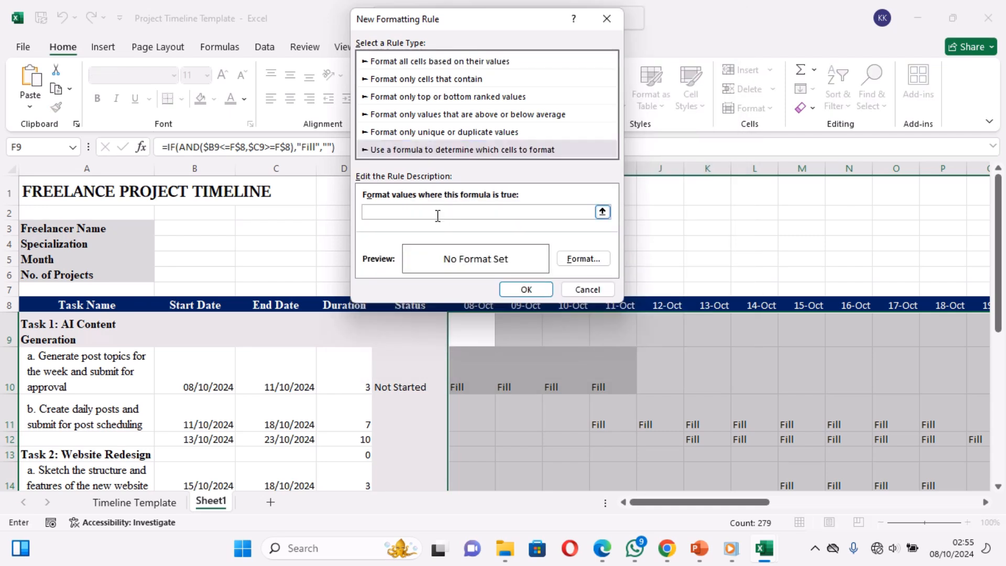
key(ctrl+v)
drag(413, 212, 454, 212)
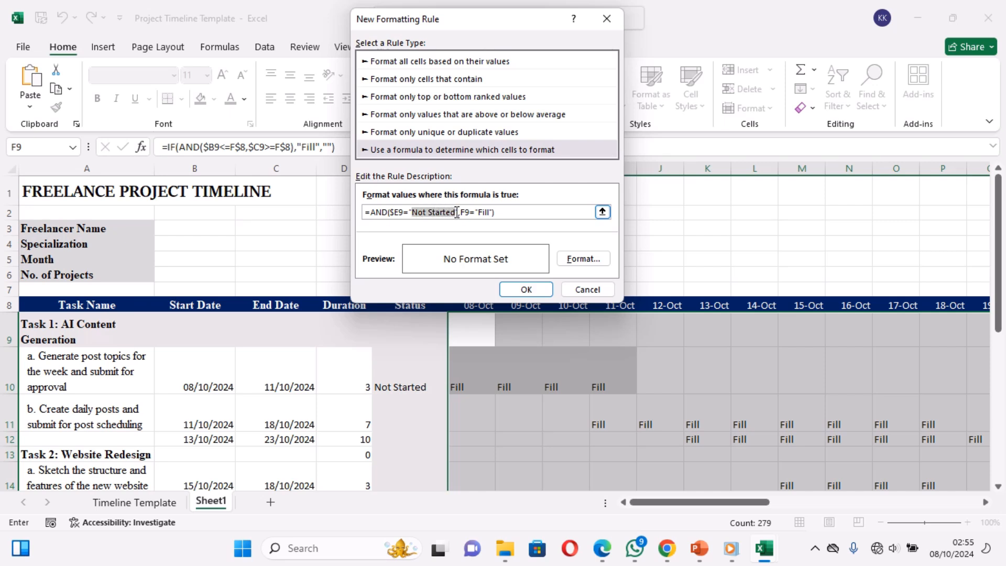
text(In P)
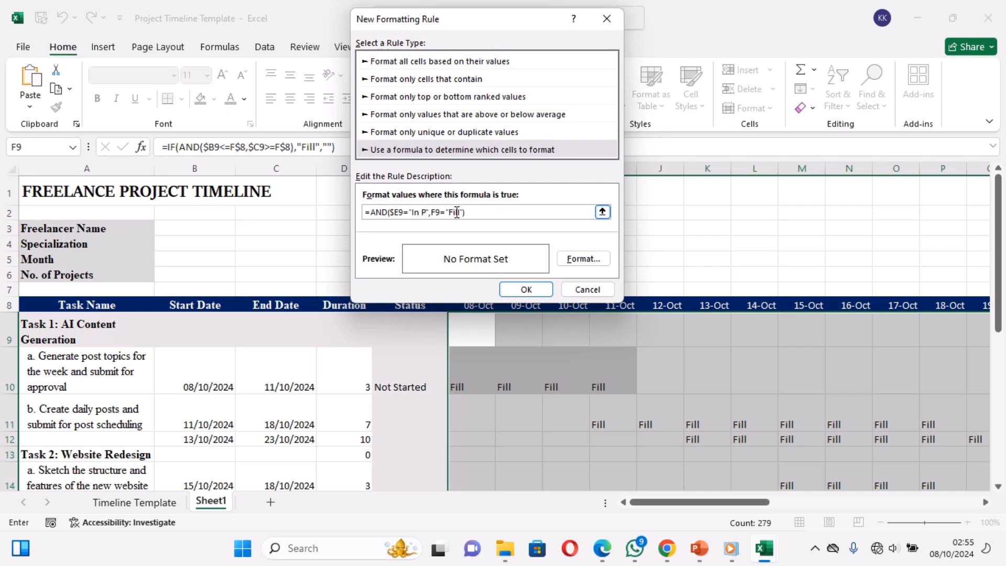
text(rogress)
Give the "In Progress" rule a light blue background fill and apply it
click(574, 258)
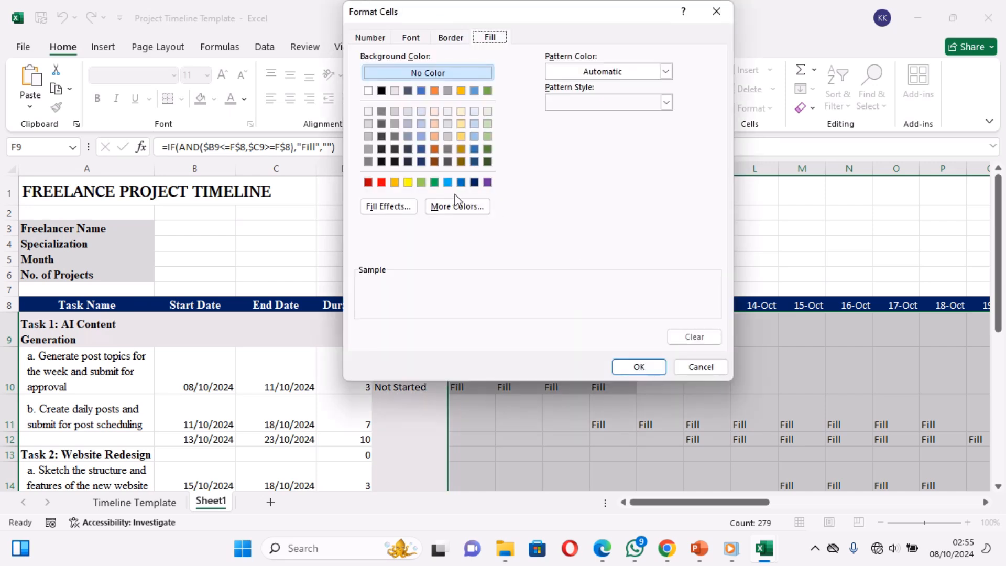
click(448, 182)
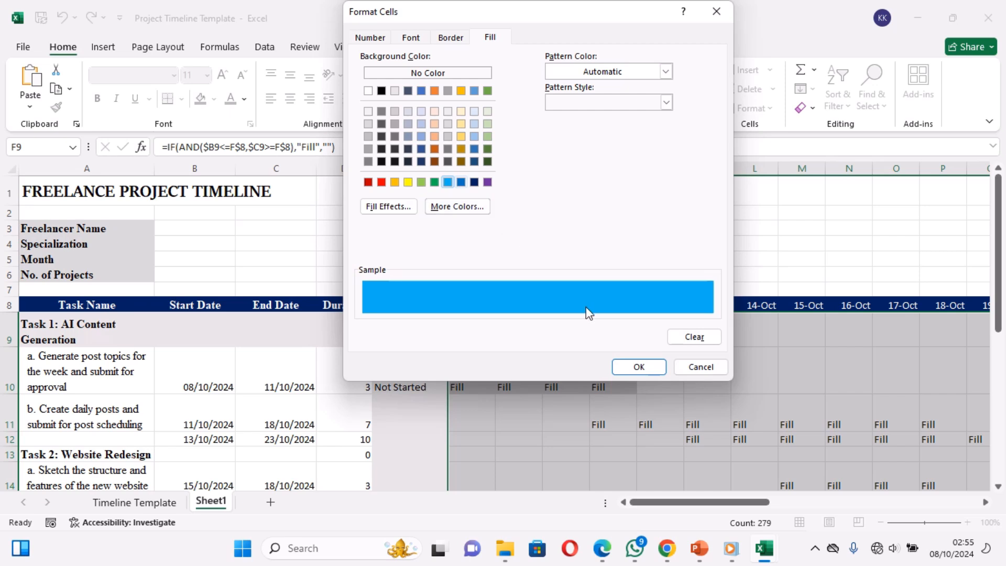
click(631, 368)
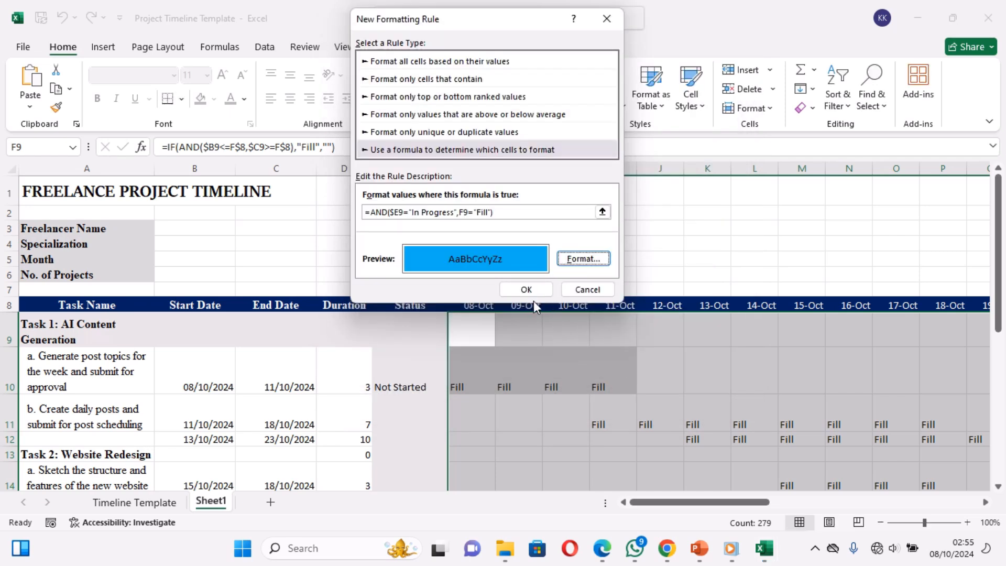
click(527, 290)
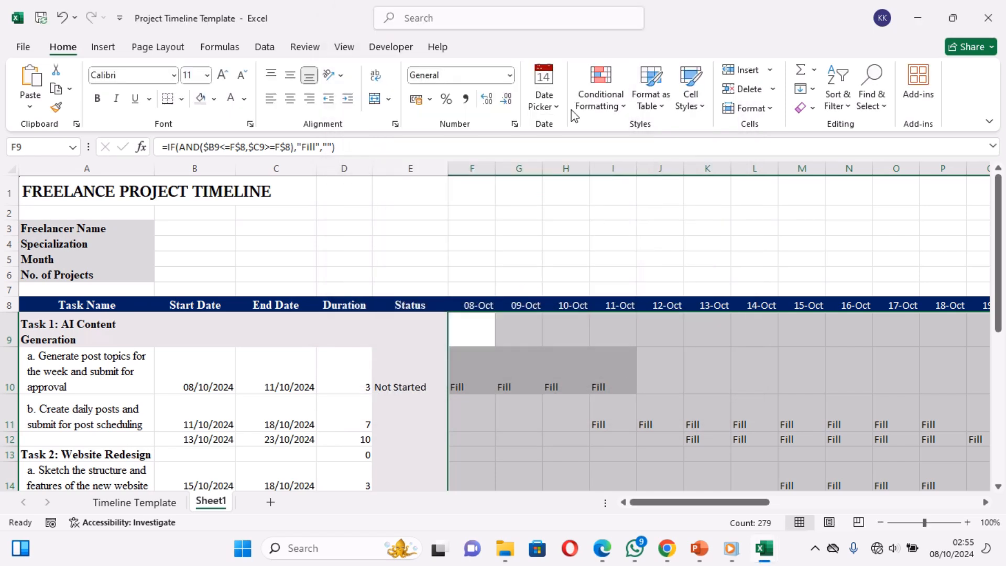
Create another formula-based formatting rule from the copied formula, changing the status so it reads =AND($E9="Completed",F9="Fill")
click(597, 103)
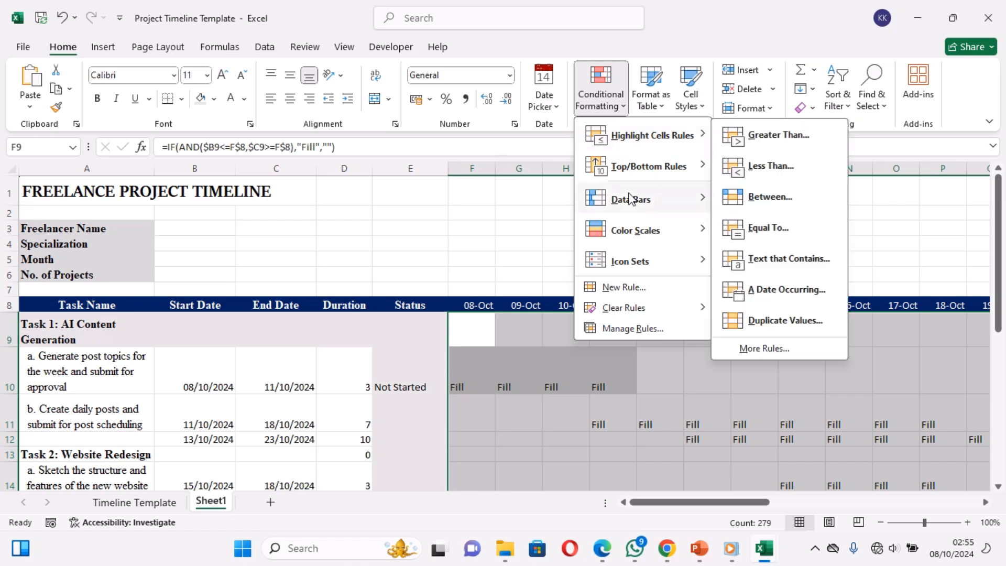
click(629, 288)
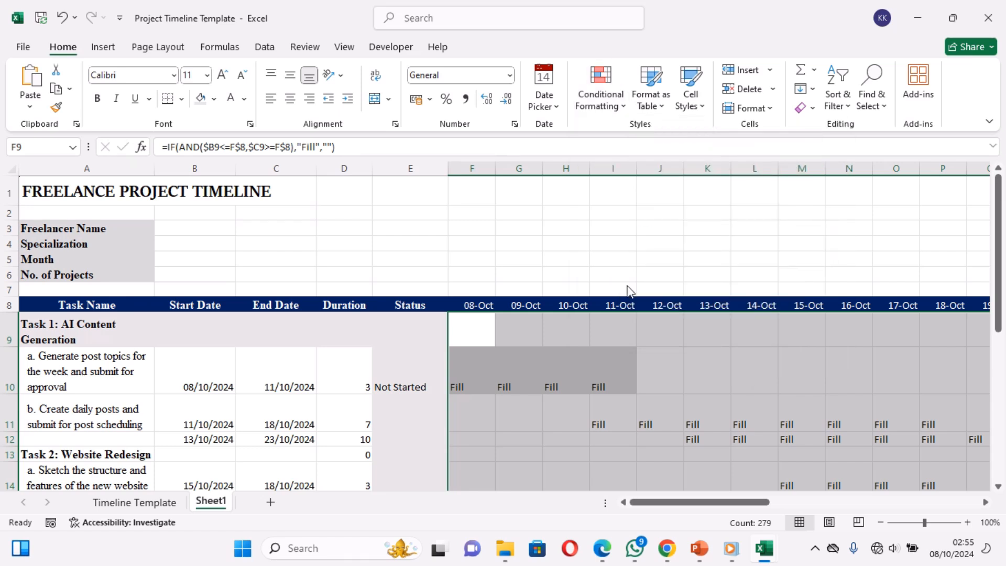
click(433, 143)
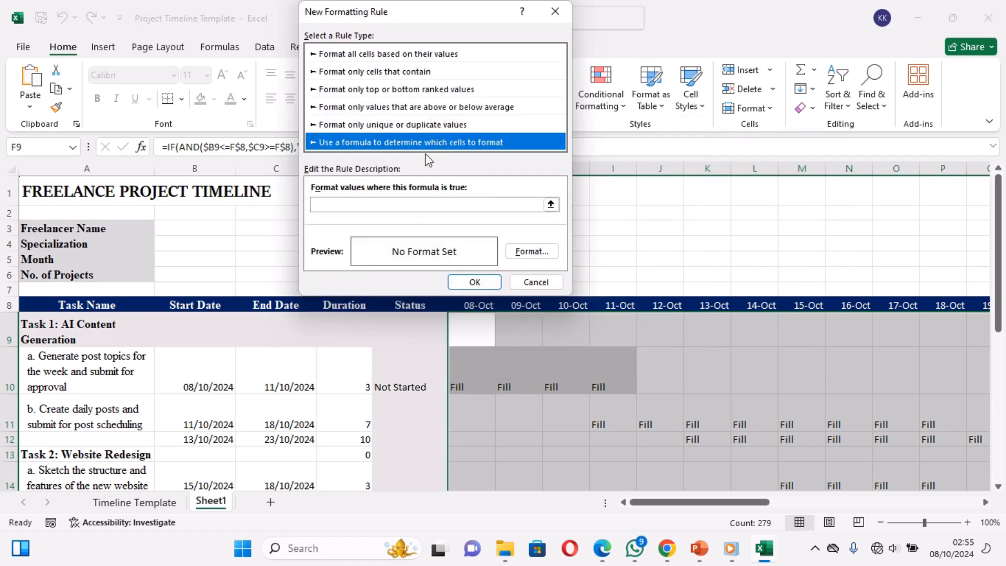
click(395, 204)
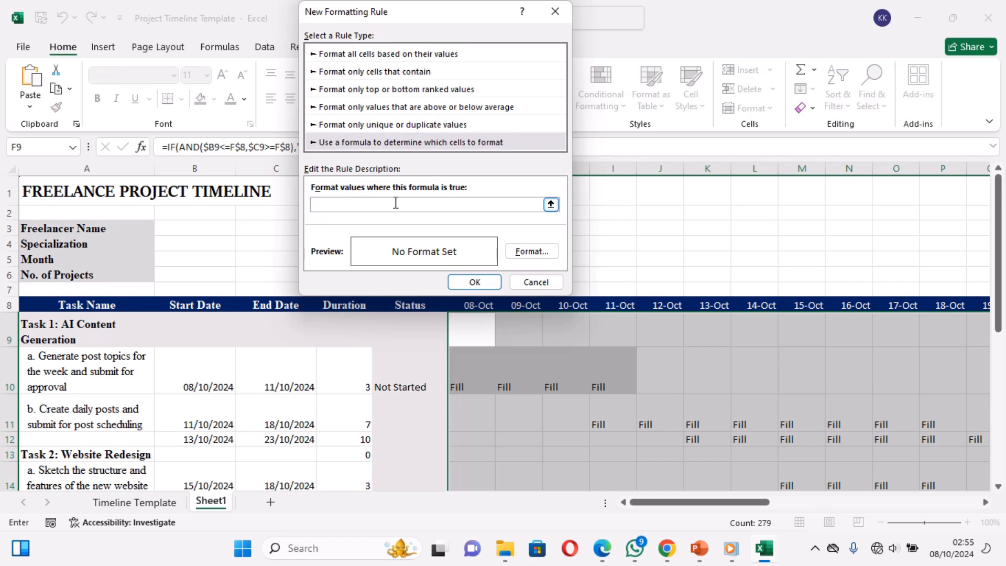
text(=AND($E9="Not Started",F9="Fill"))
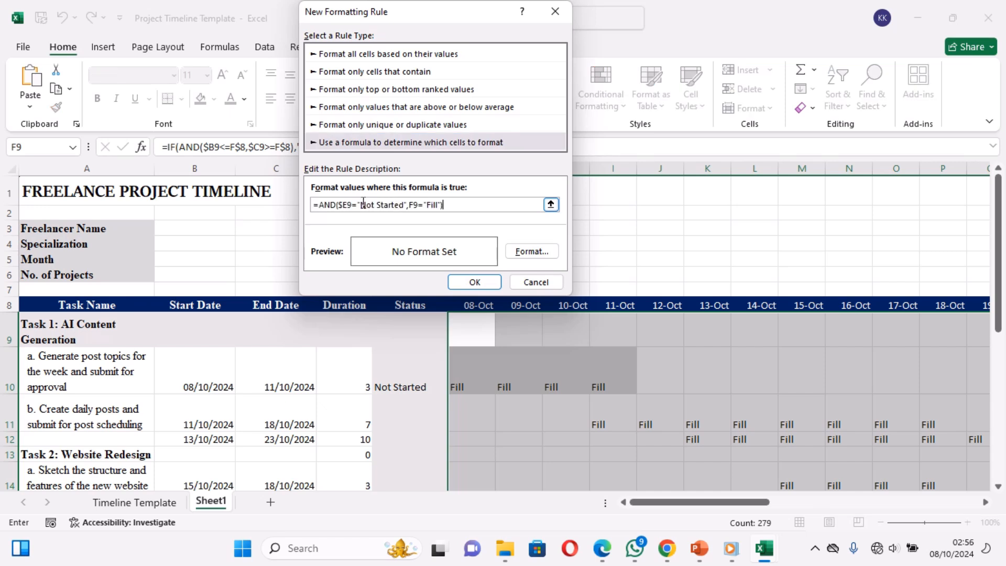
drag(361, 205, 403, 206)
text(Compl)
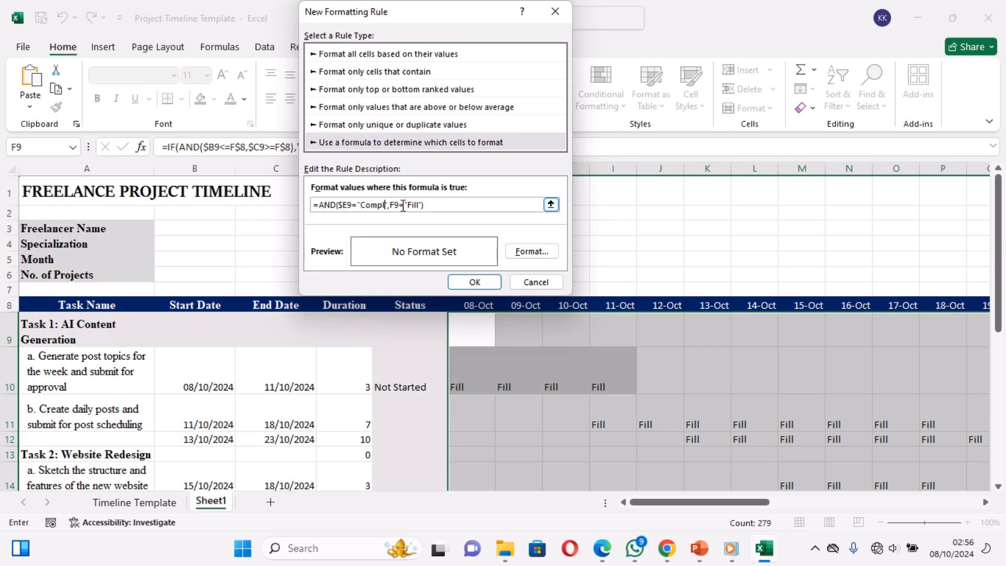
text(eted)
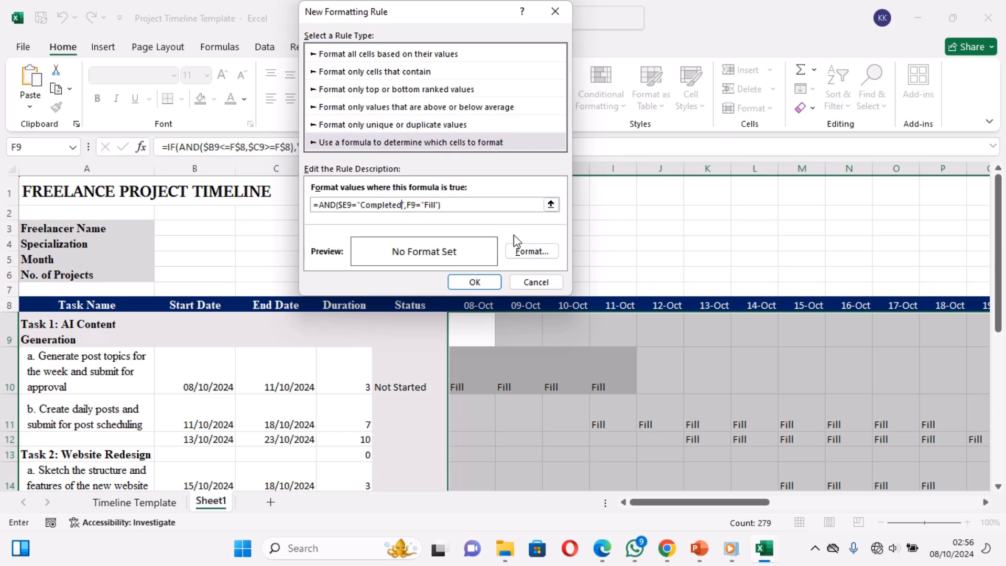
Give the "Completed" rule a green background fill and apply it
click(522, 250)
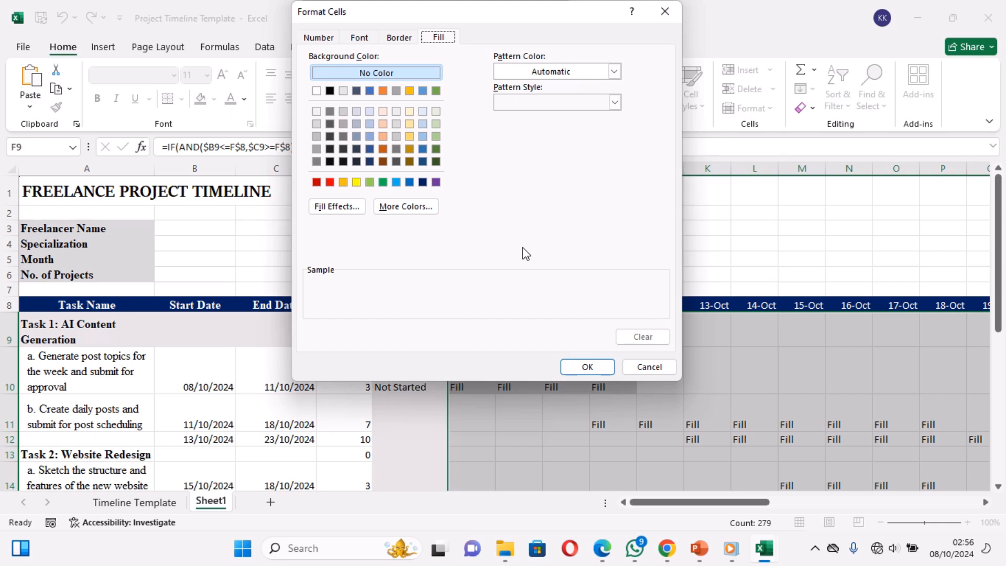
click(383, 183)
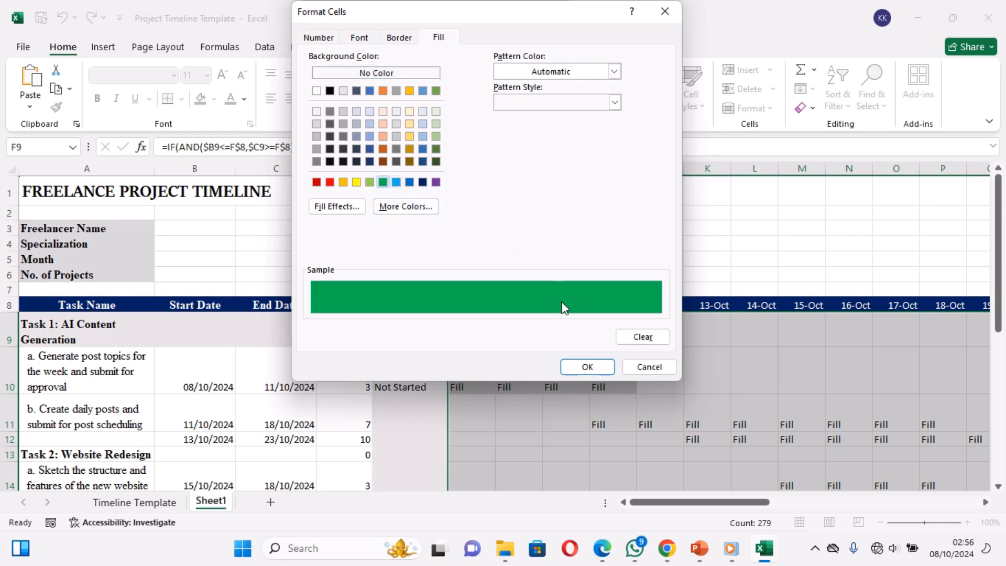
click(586, 367)
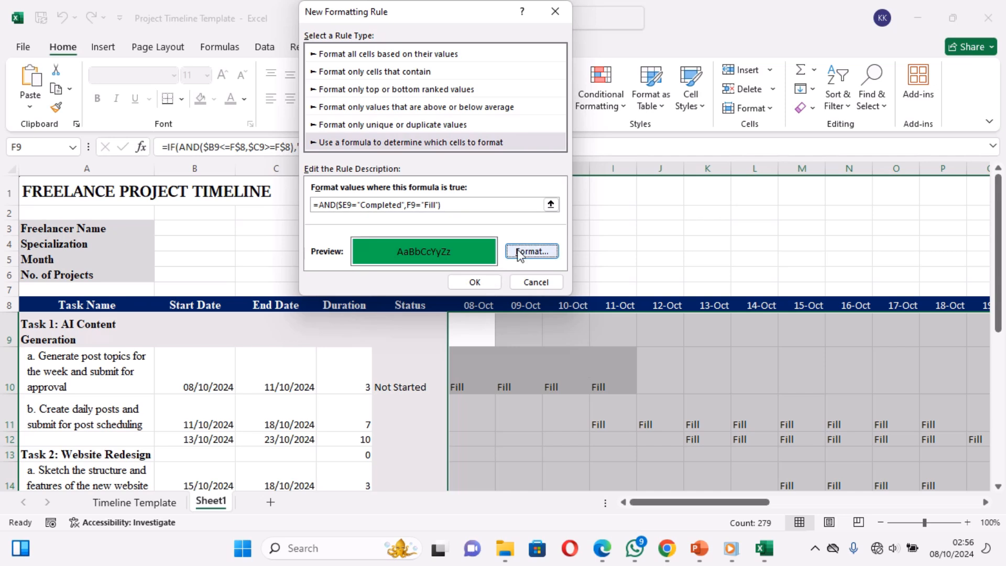
click(476, 281)
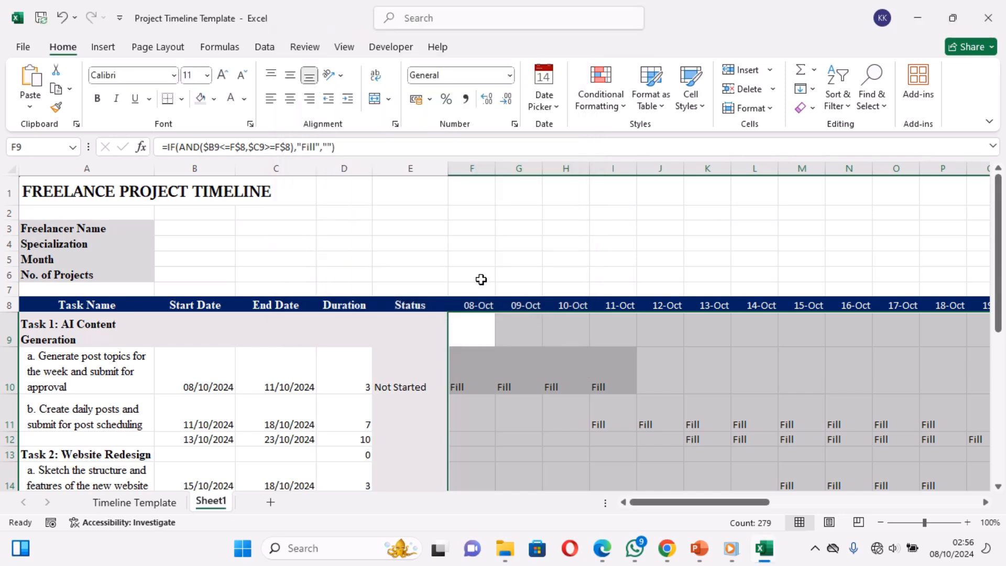
Create a further formula-based formatting rule from the copied formula, changing the status so it reads =AND($E9="Overdue",F9="Fill")
click(602, 105)
click(624, 288)
click(394, 143)
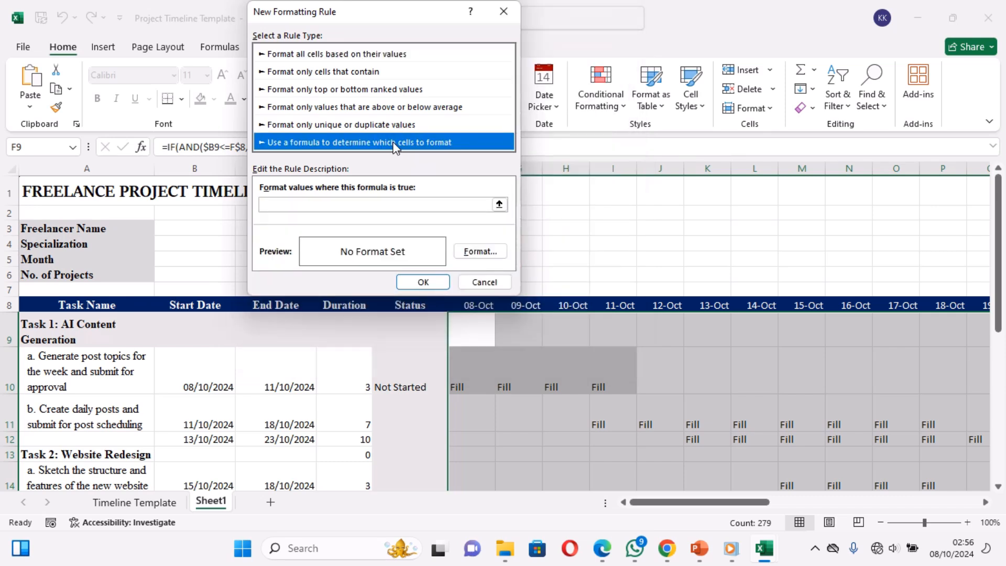
click(372, 204)
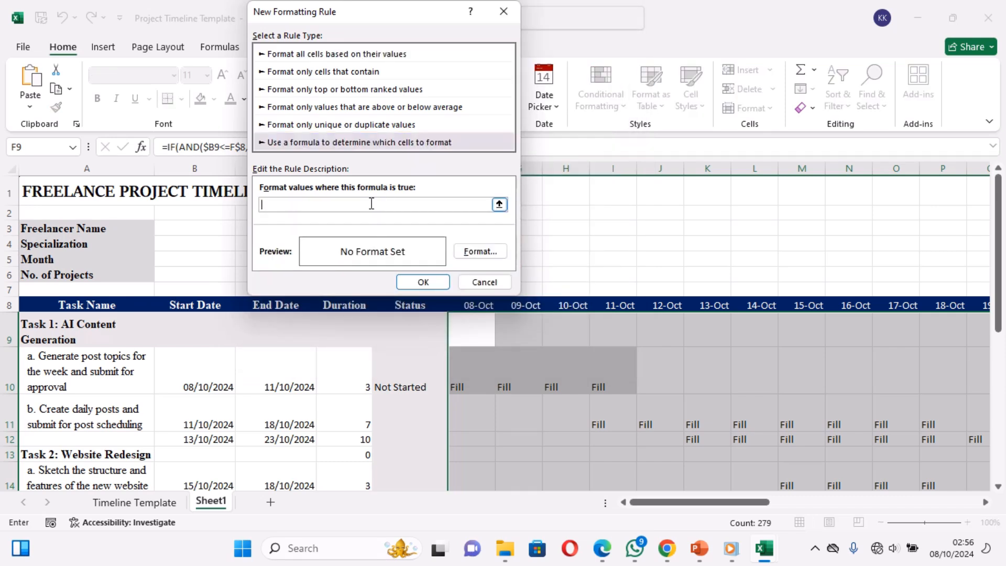
text(=AND($E9="Not Started",F9="Fill"))
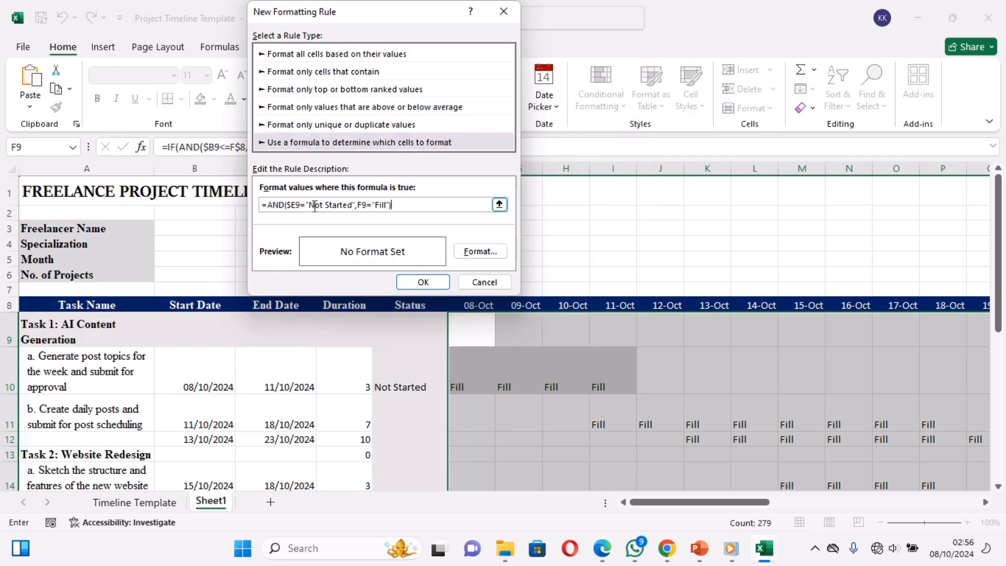
drag(309, 205, 352, 208)
text(Overd)
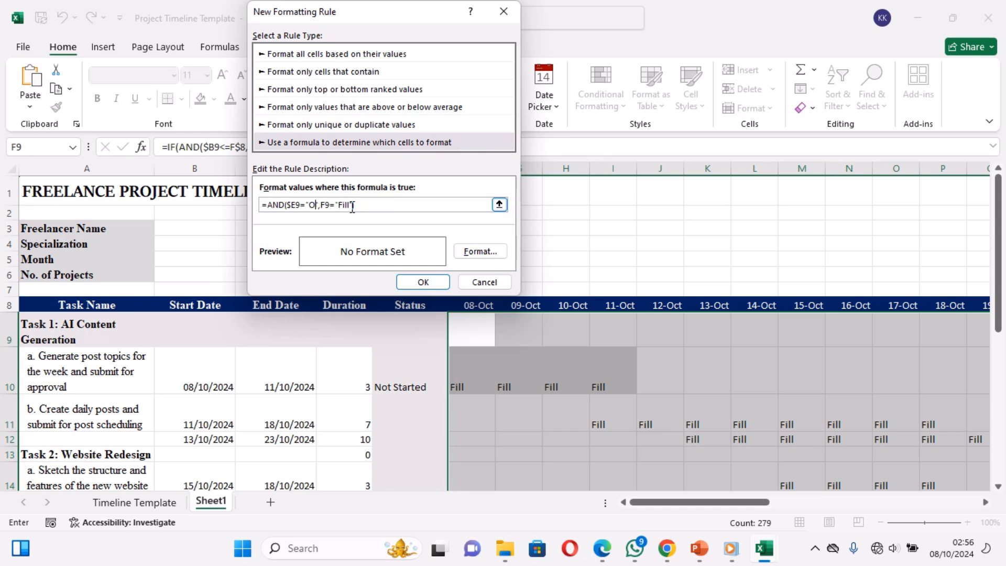
text(ue)
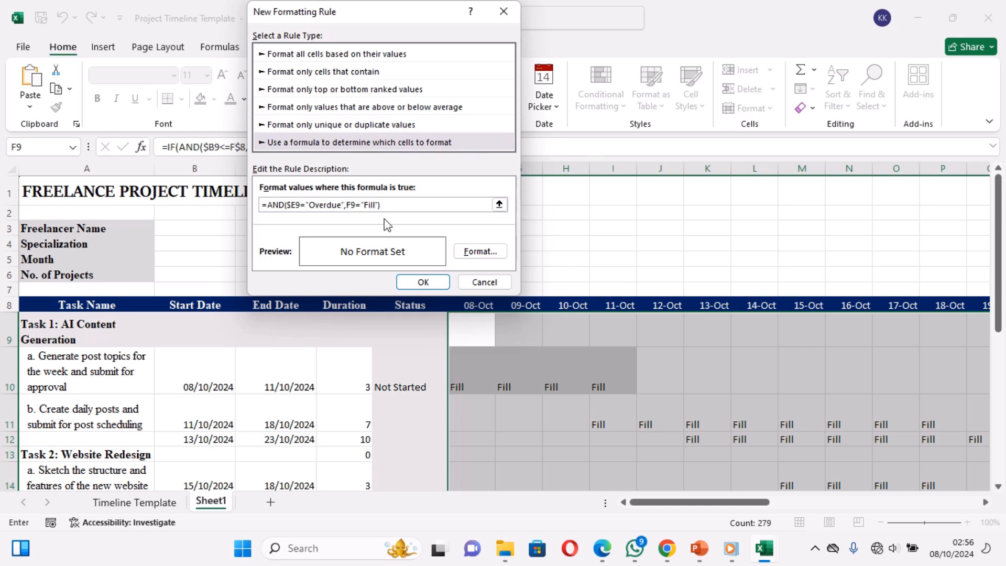
Give the "Overdue" rule a dark red background fill, apply it and deselect the grid
click(468, 252)
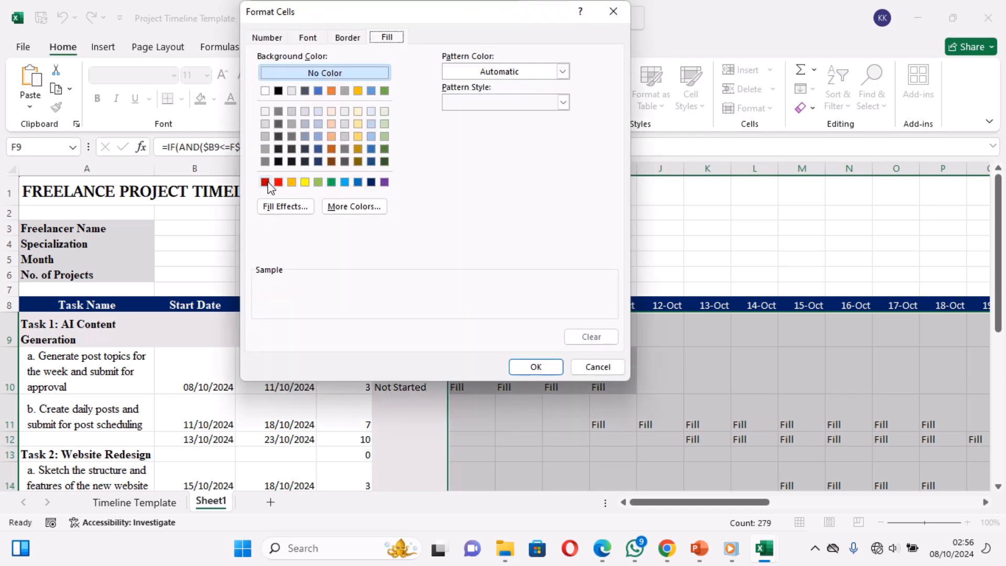
click(264, 182)
click(537, 367)
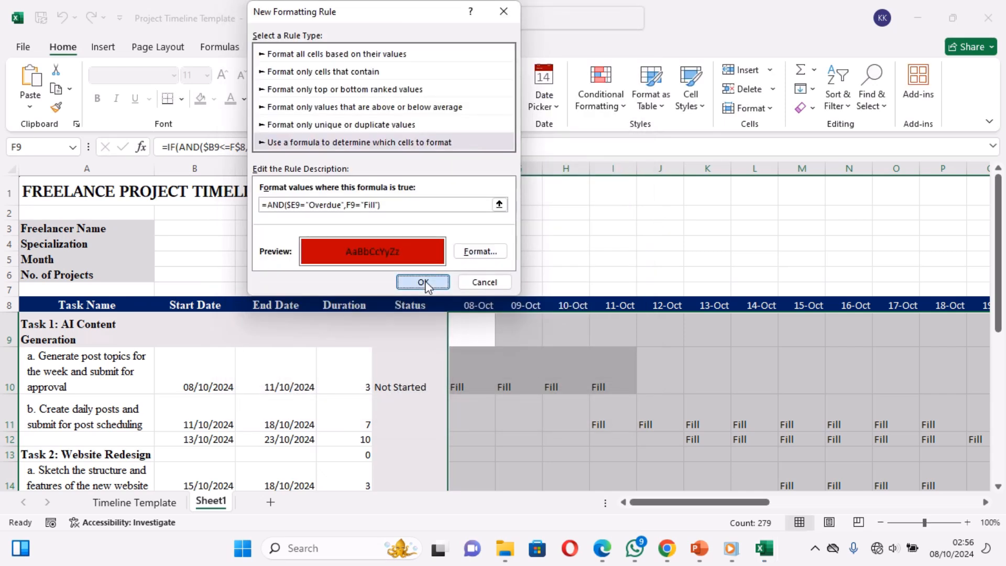
click(424, 283)
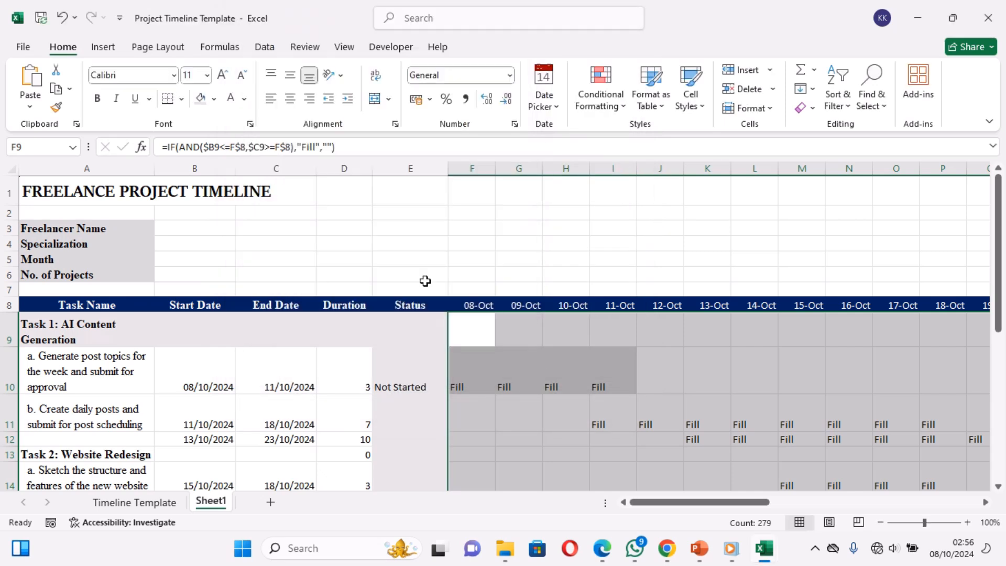
click(659, 383)
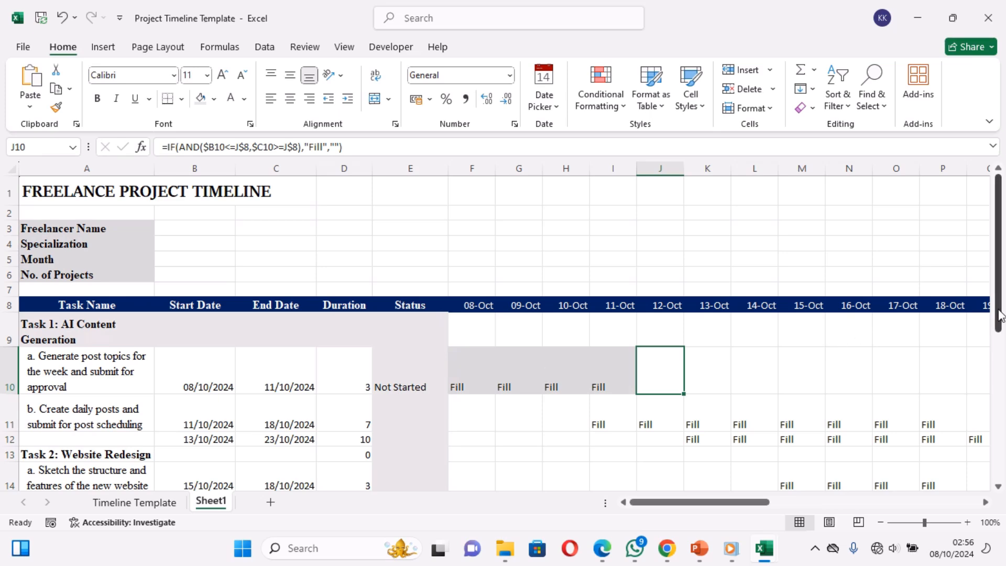
Set the status of the "Create daily posts and submit for post scheduling" task in row 11 to In Progress
drag(999, 315, 1001, 399)
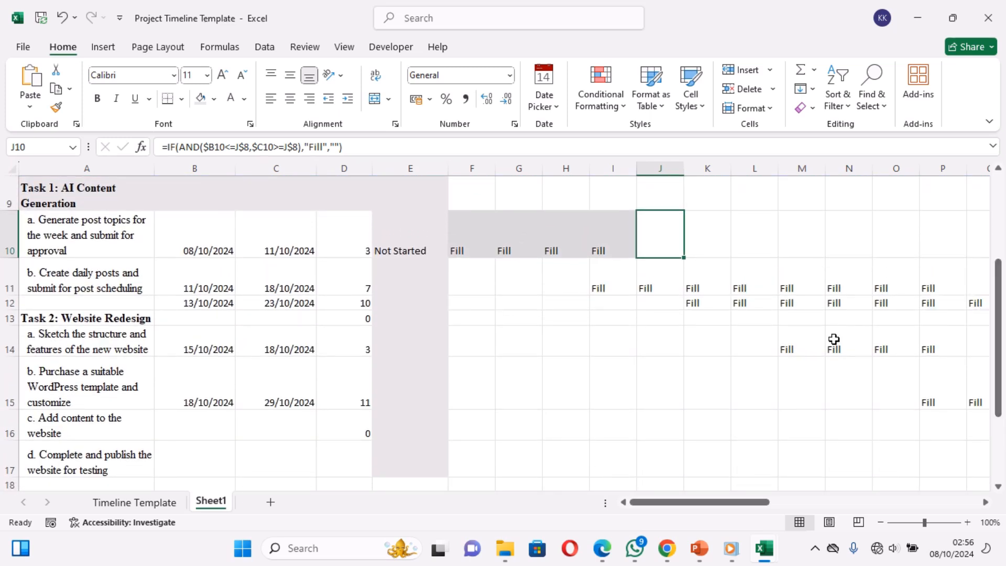
click(397, 281)
click(454, 289)
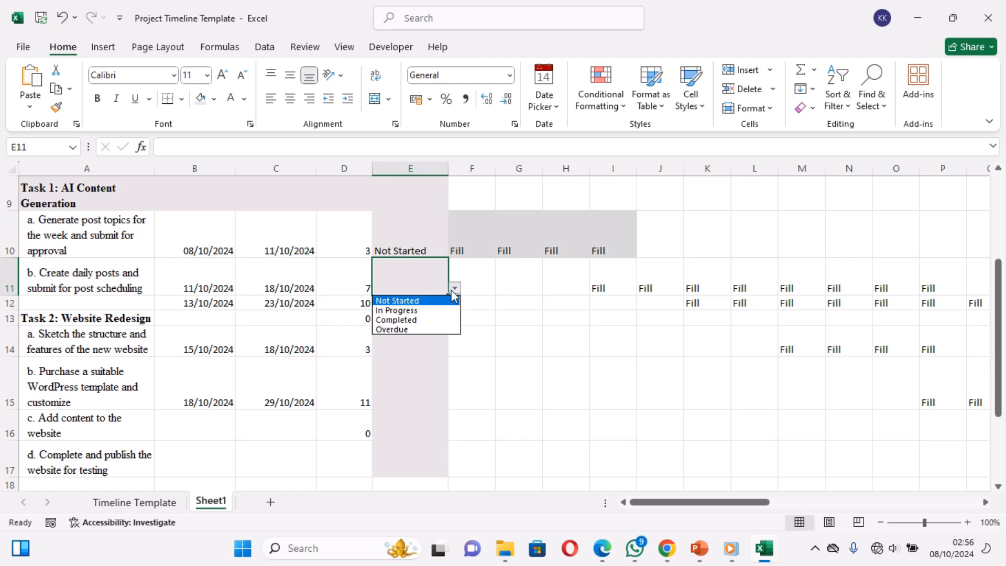
click(425, 302)
click(454, 290)
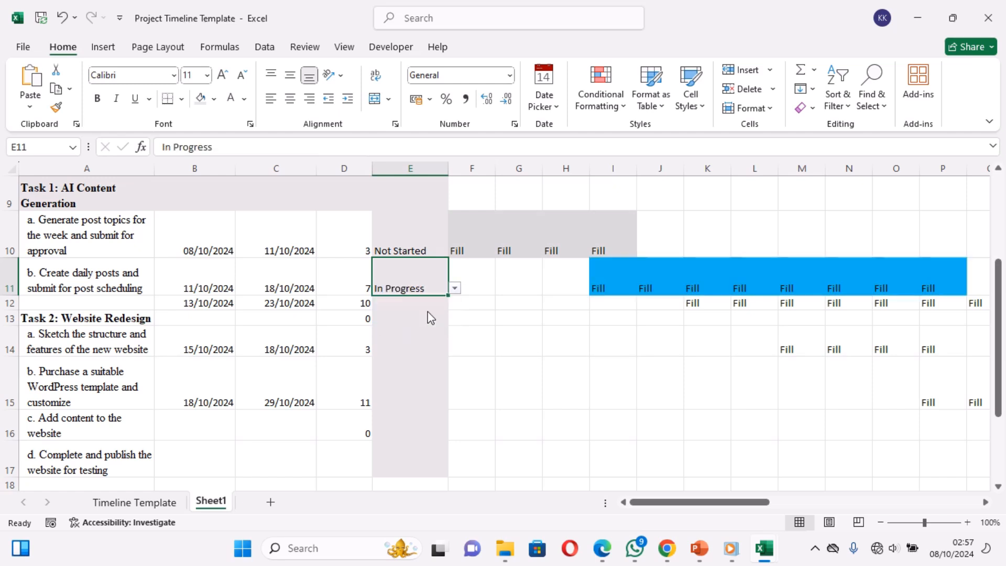
Set the status of the unnamed task in row 12 to Overdue
click(422, 318)
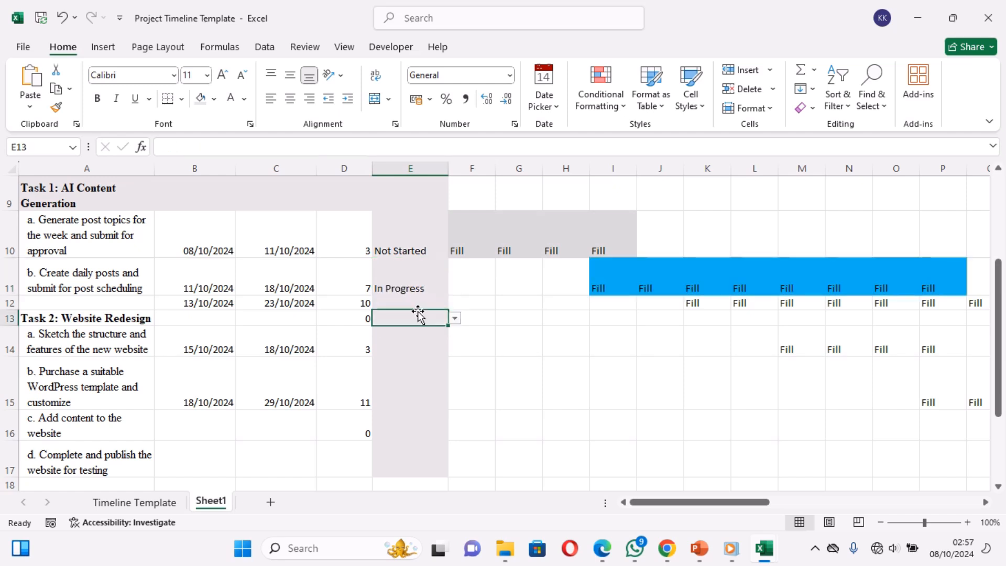
click(428, 303)
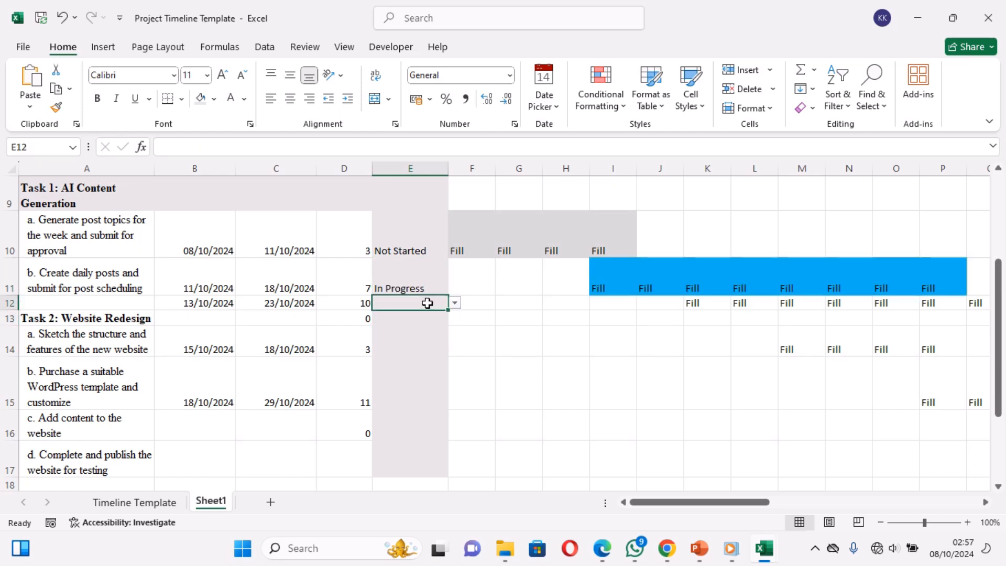
click(455, 303)
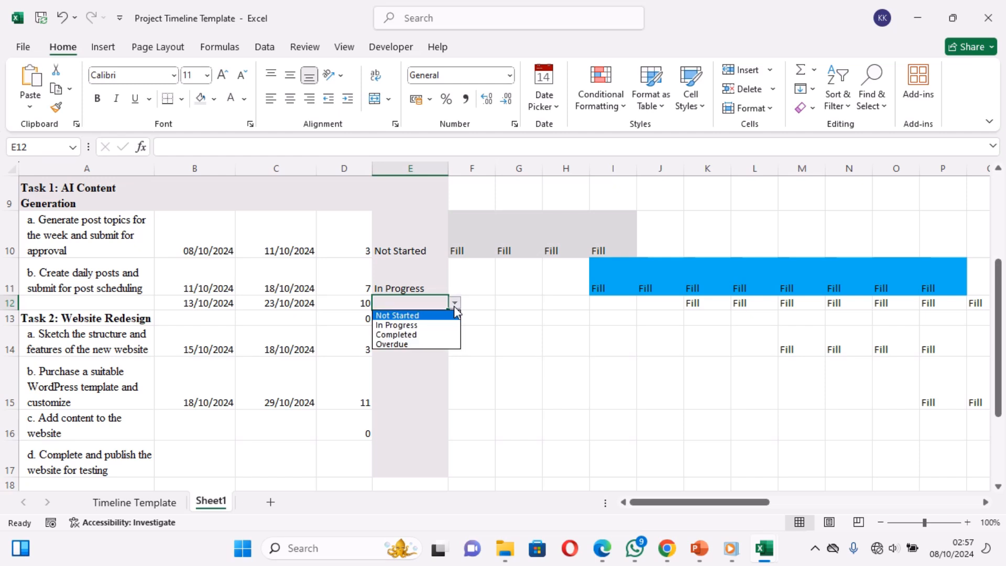
click(430, 334)
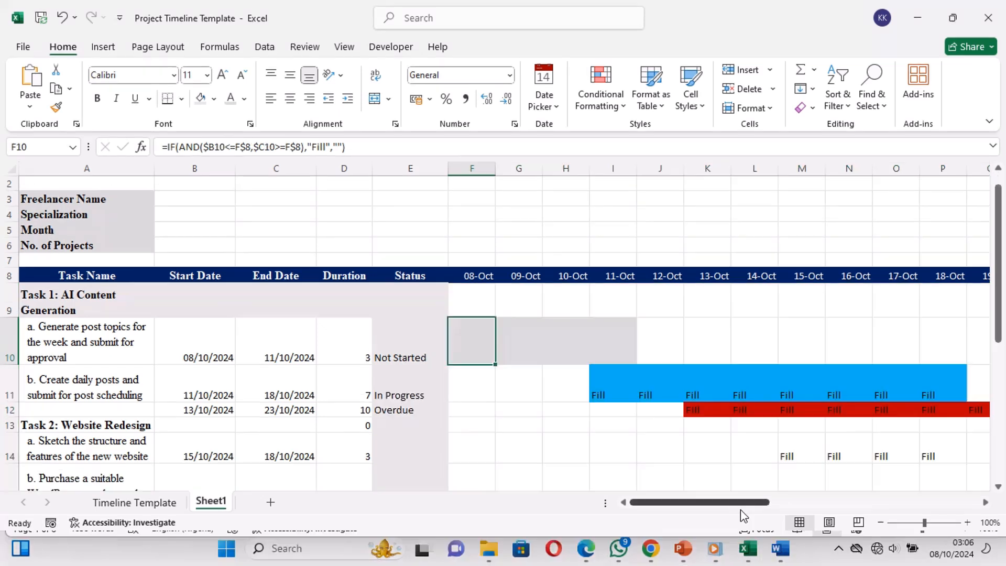
Hide the "Fill" text in the row 11 bar (I11:P11) by changing its font colour to the matching light blue
click(577, 454)
click(600, 393)
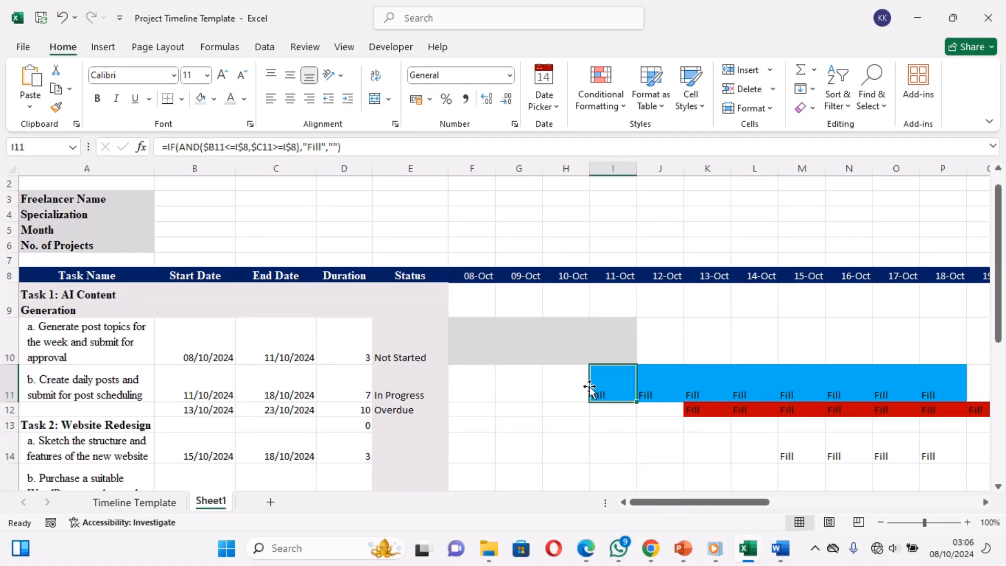
drag(595, 392, 931, 387)
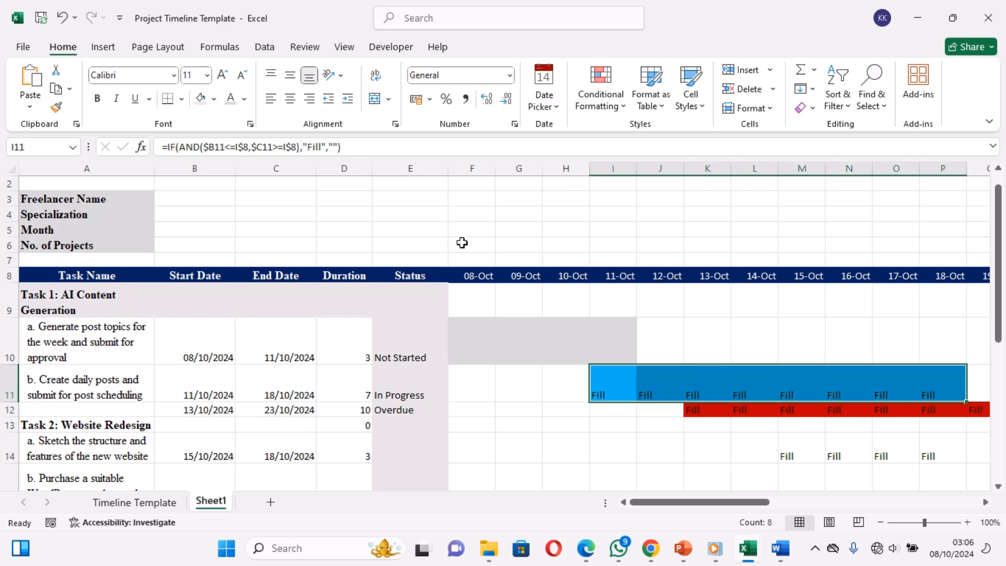
click(244, 100)
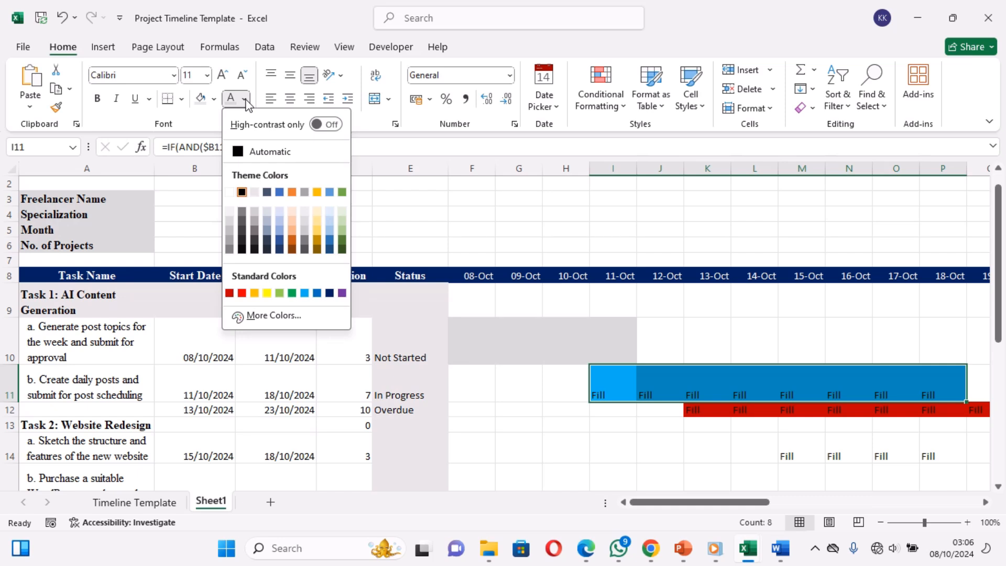
click(305, 295)
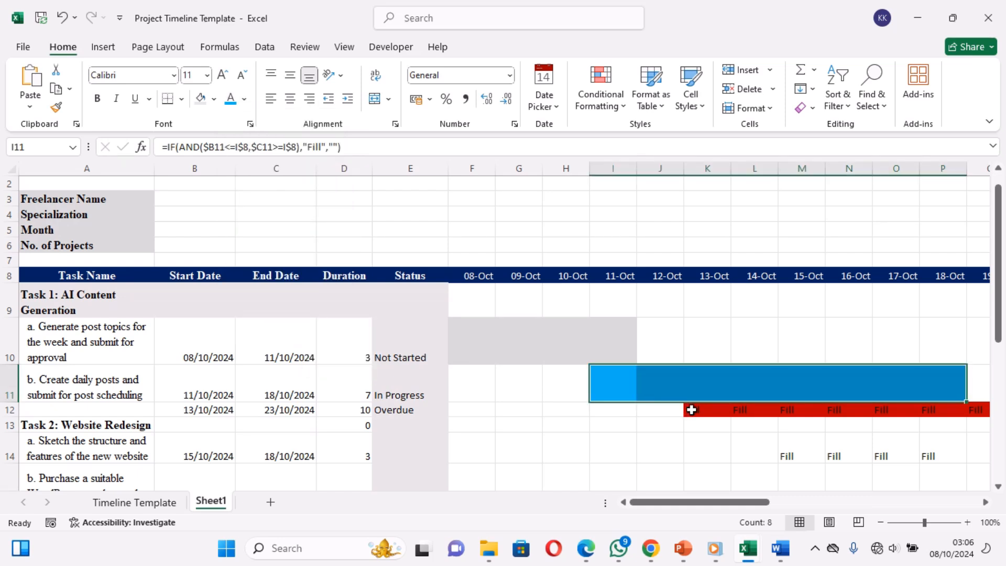
Hide the "Fill" text in the row 12 bar (K12:U12) by changing its font colour to dark red
drag(692, 410, 975, 410)
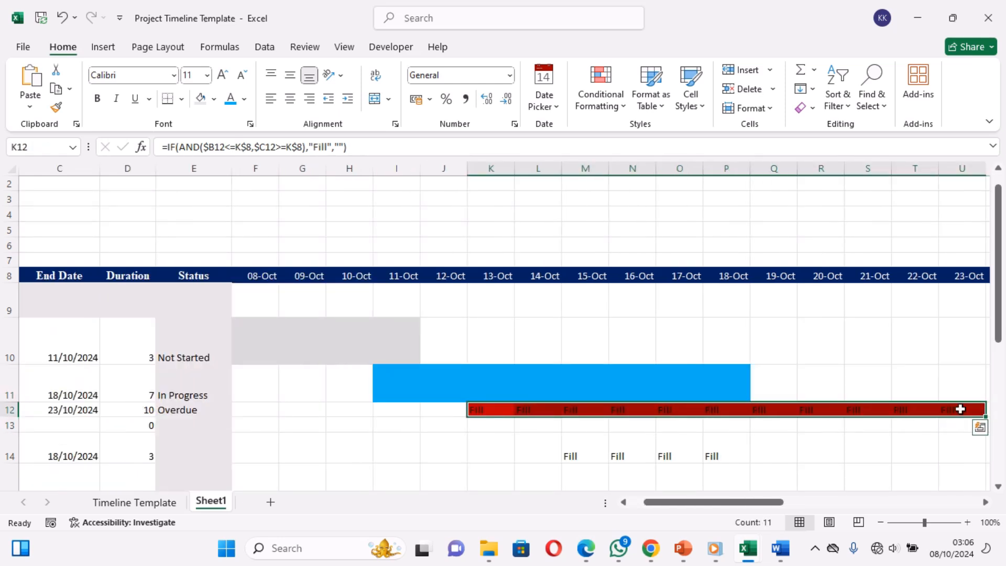
click(244, 99)
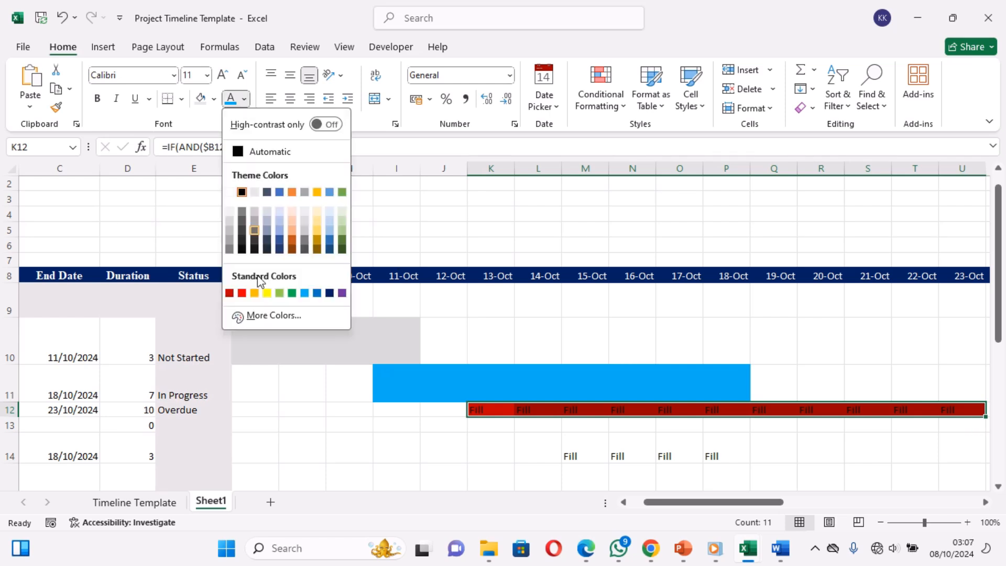
click(229, 292)
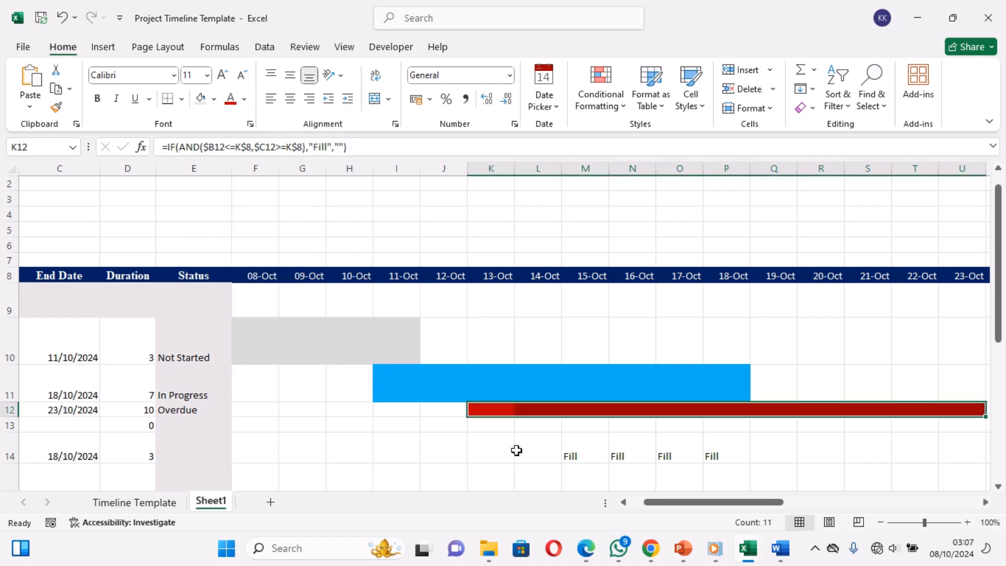
Set the status of the website structure sketching task in row 14 to Completed
click(189, 453)
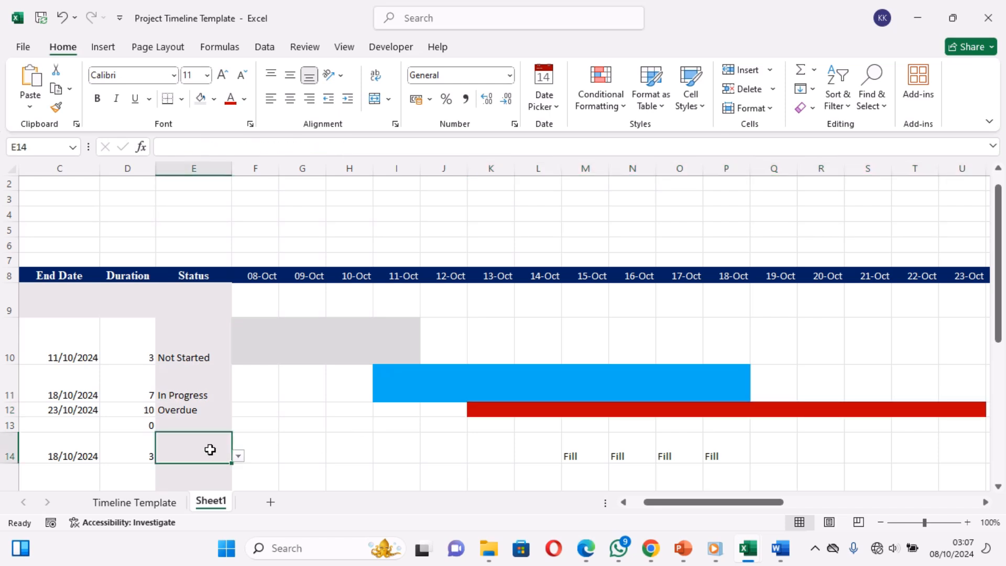
click(239, 459)
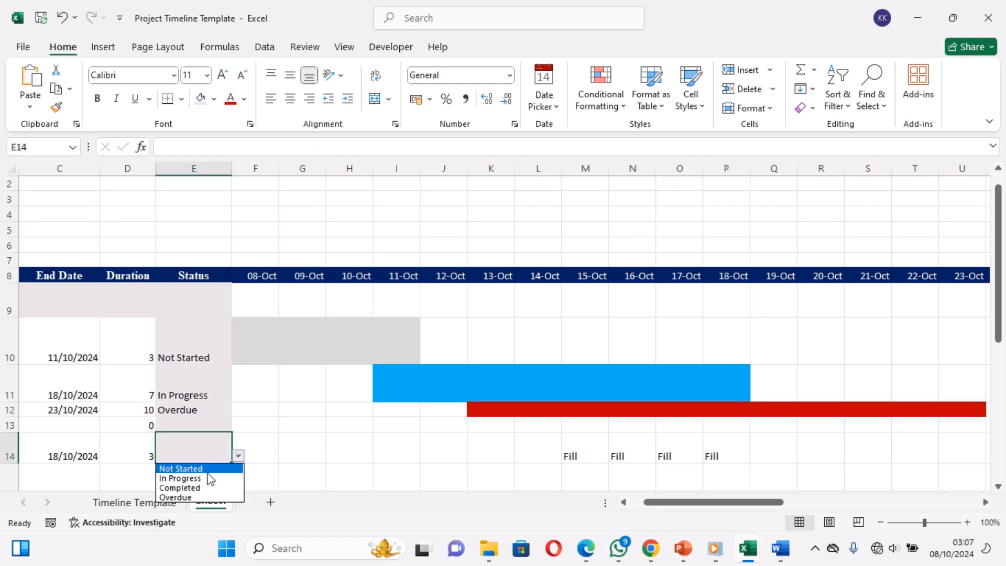
click(198, 488)
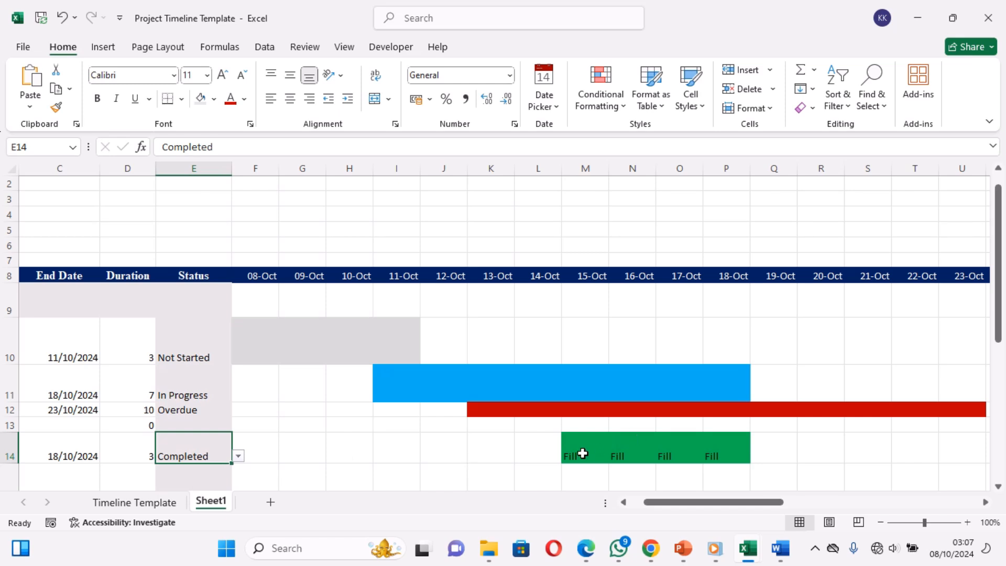
Select the row 14 bar cells M14:P14 and open the font colour choices for their "Fill" text
drag(580, 455, 718, 454)
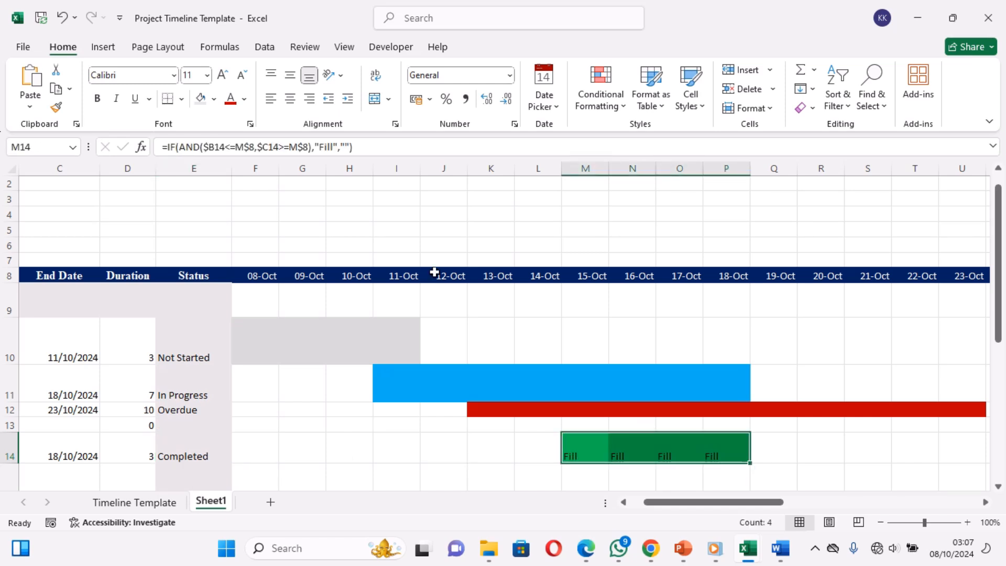
click(245, 99)
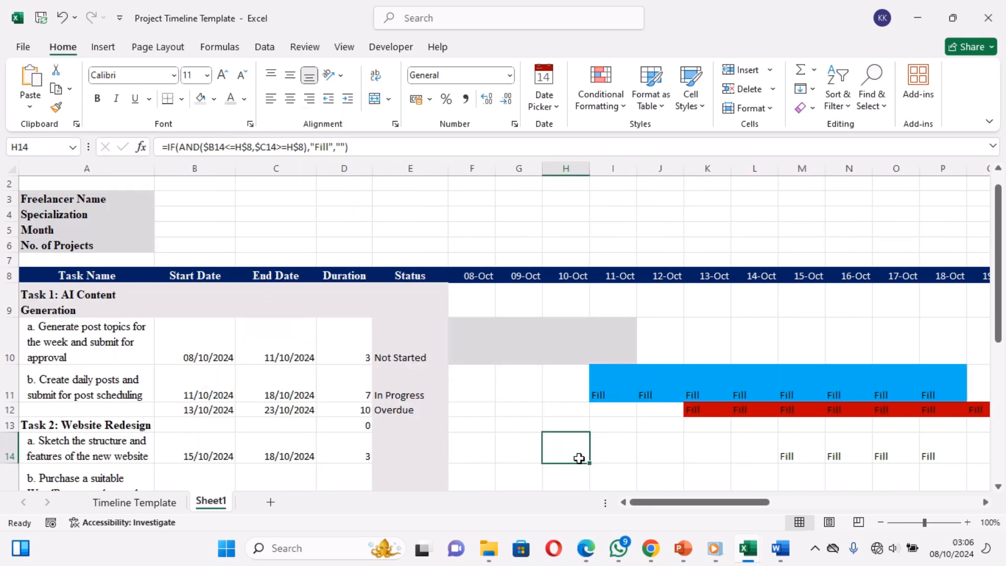